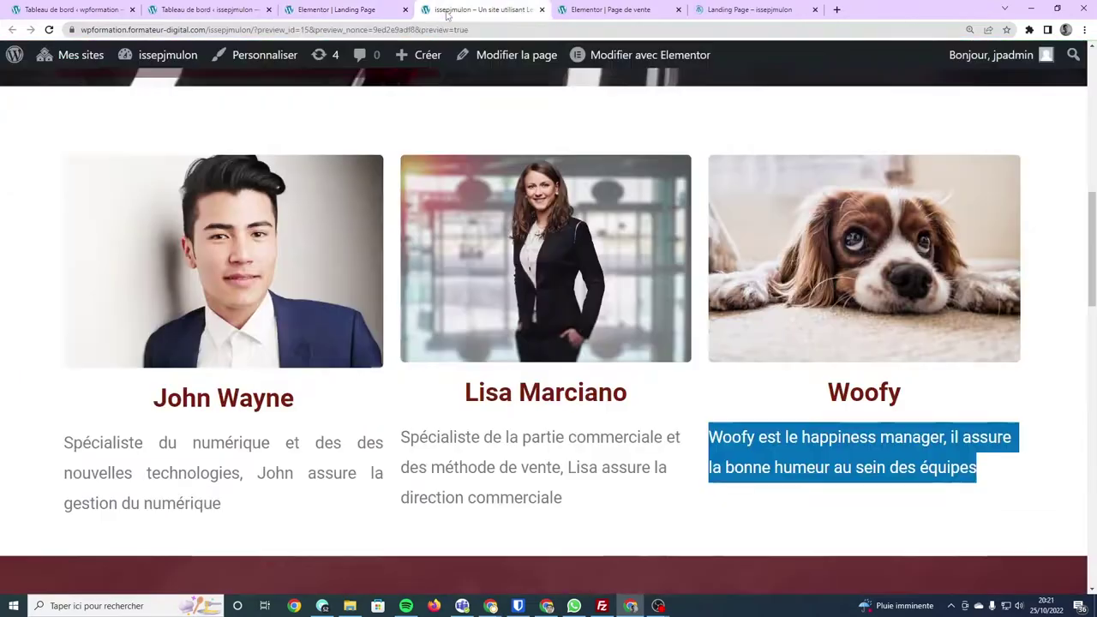
Check the vineyard section on the preview, then go to the Landing Page editor tab.
{"action": "scroll", "coordinate": [534, 440], "scroll_direction": "up", "scroll_amount": 5}
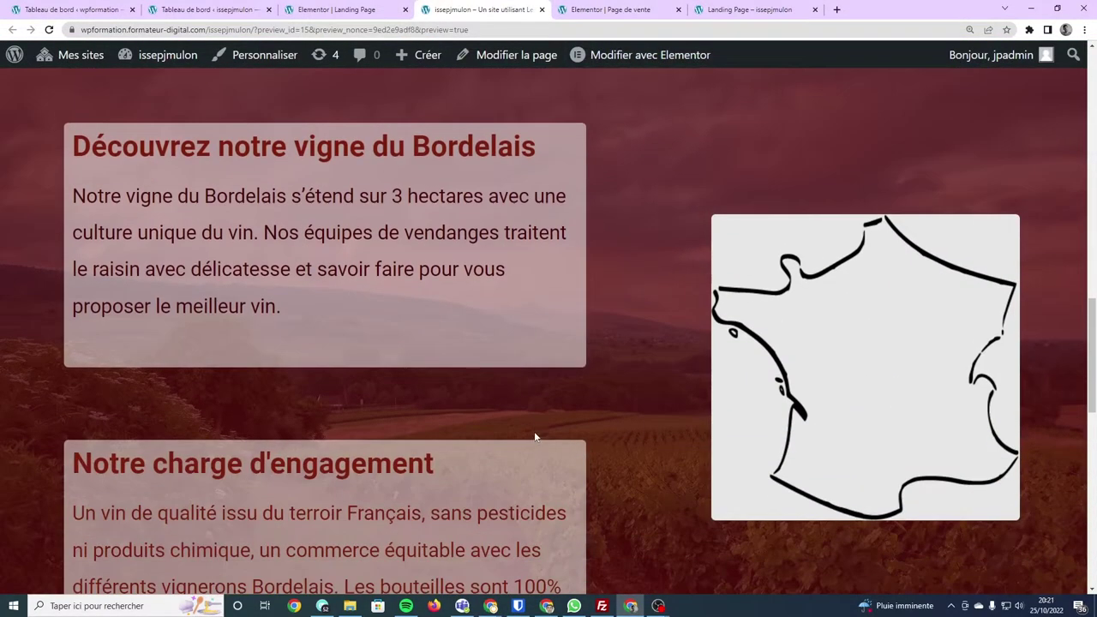
{"action": "scroll", "coordinate": [534, 432], "scroll_direction": "down", "scroll_amount": 3}
{"action": "scroll", "coordinate": [535, 426], "scroll_direction": "up", "scroll_amount": 1}
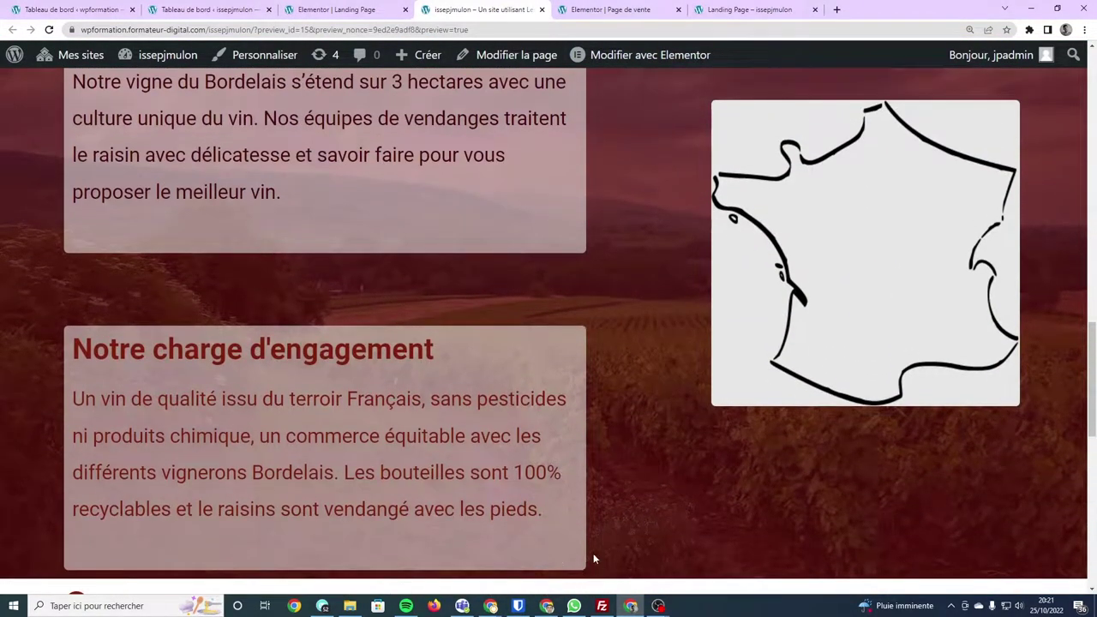
{"action": "scroll", "coordinate": [593, 554], "scroll_direction": "up", "scroll_amount": 2}
{"action": "scroll", "coordinate": [612, 420], "scroll_direction": "up", "scroll_amount": 2}
{"action": "scroll", "coordinate": [600, 334], "scroll_direction": "up", "scroll_amount": 2}
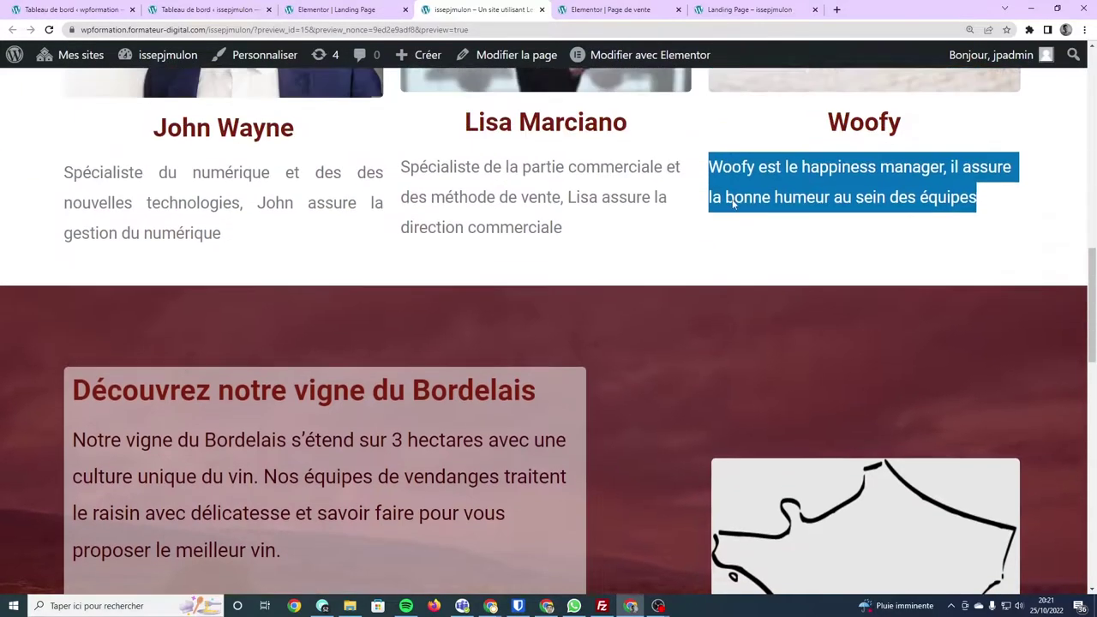
{"action": "scroll", "coordinate": [732, 228], "scroll_direction": "down", "scroll_amount": 2}
{"action": "scroll", "coordinate": [720, 252], "scroll_direction": "down", "scroll_amount": 2}
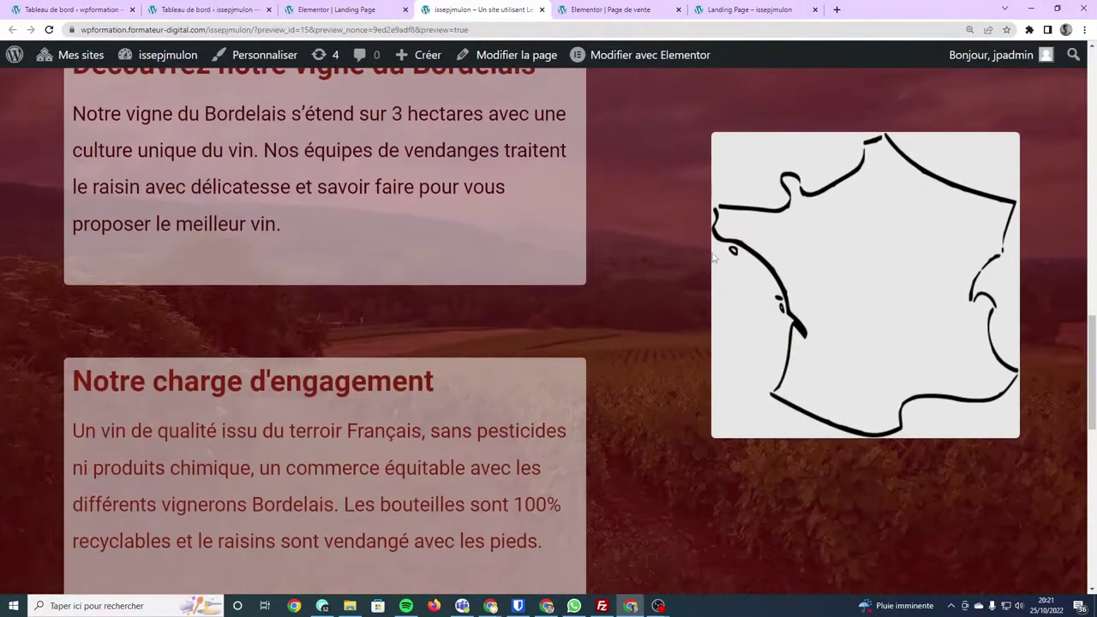
{"action": "scroll", "coordinate": [527, 398], "scroll_direction": "down", "scroll_amount": 1}
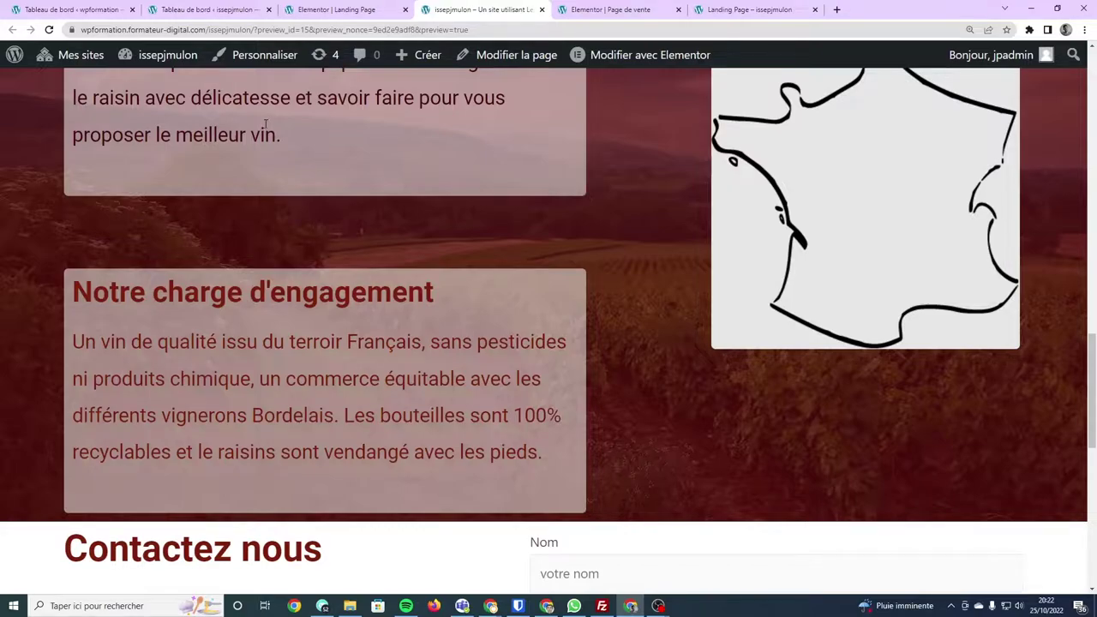
{"action": "left_click", "coordinate": [367, 10]}
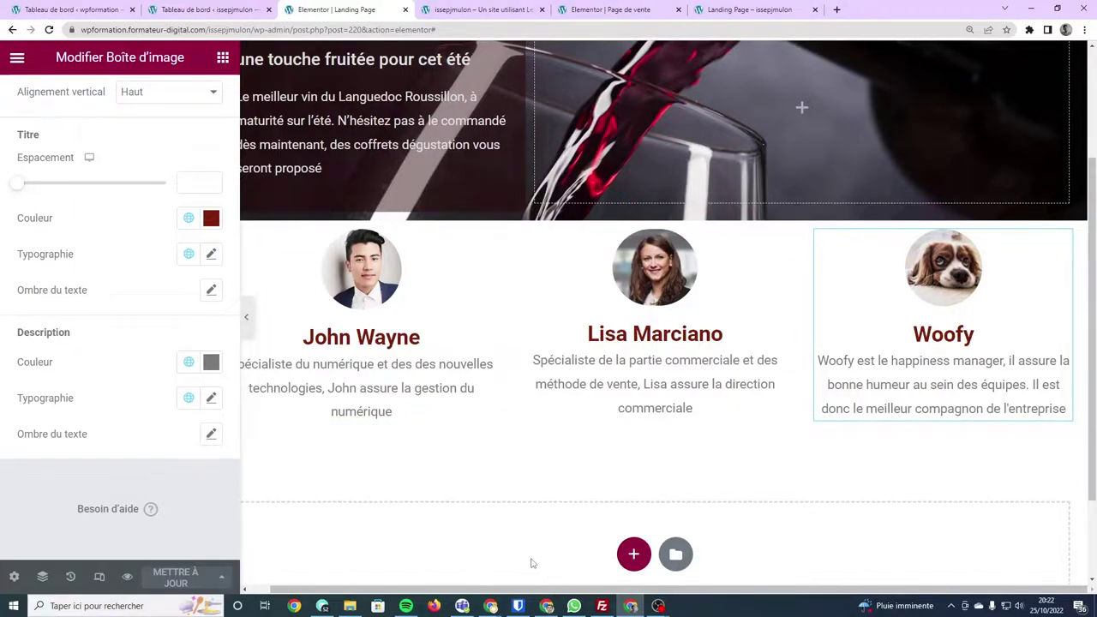
Add a one-column section below the team cards and show its Style settings.
{"action": "left_click", "coordinate": [635, 548]}
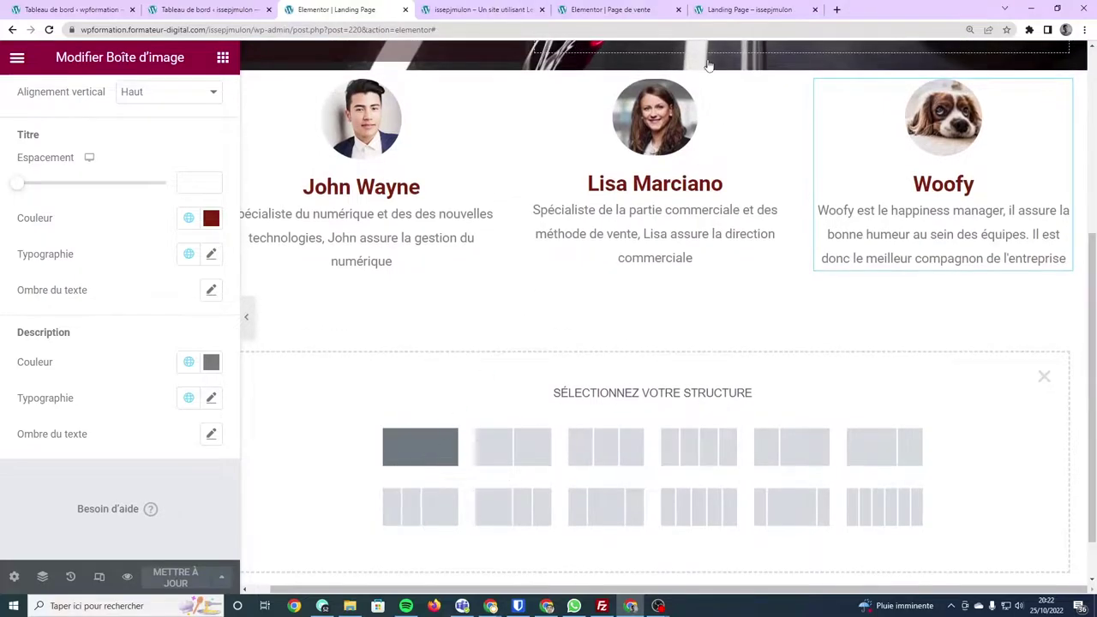
{"action": "left_click", "coordinate": [470, 13]}
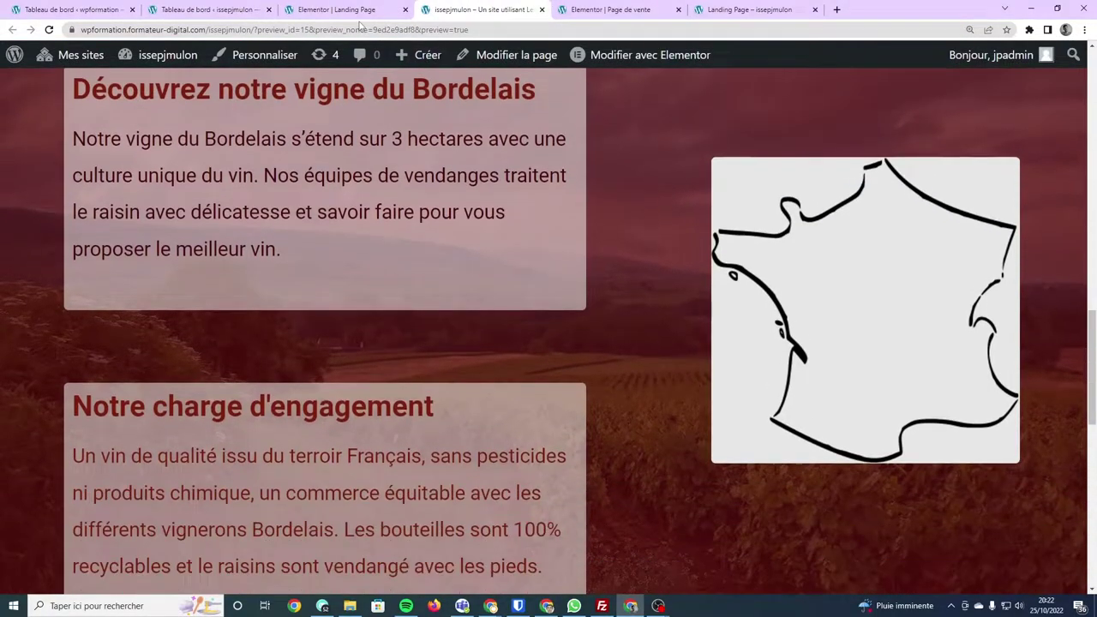
{"action": "left_click", "coordinate": [360, 12]}
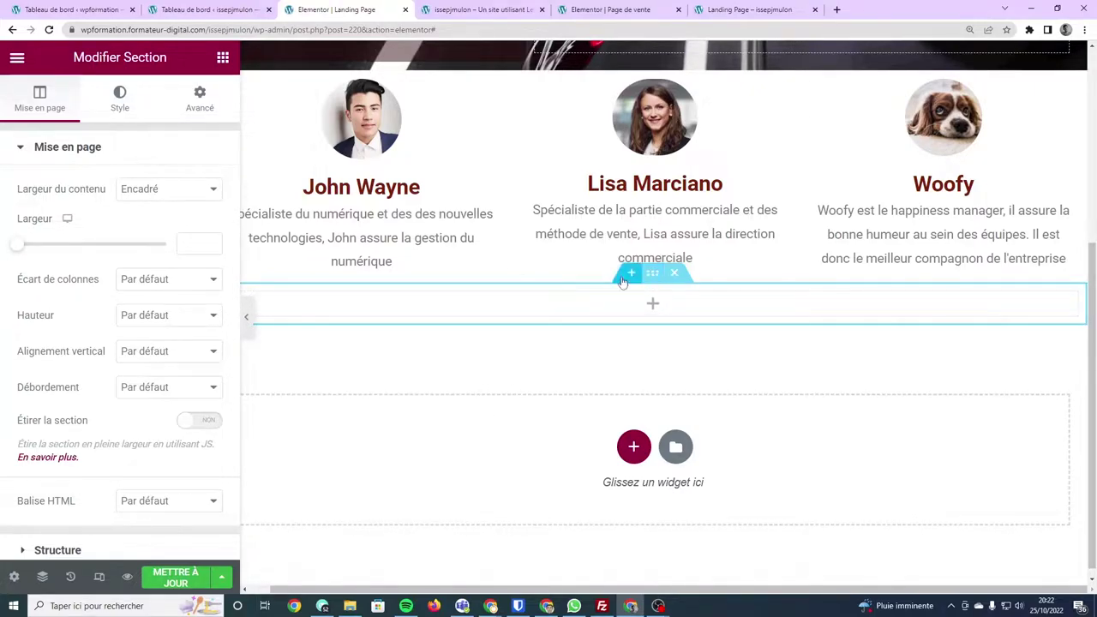
{"action": "left_click", "coordinate": [118, 101]}
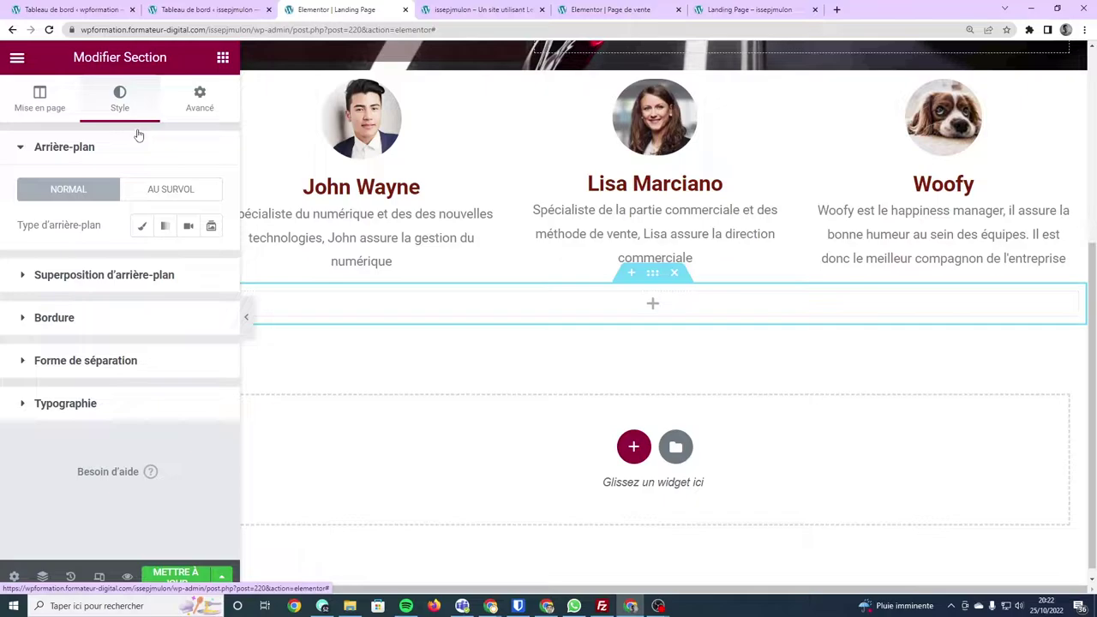
Set a Classic section background using vineyard-6399505_1920.jpg from the Media Library.
{"action": "left_click", "coordinate": [142, 226]}
{"action": "left_click", "coordinate": [120, 347]}
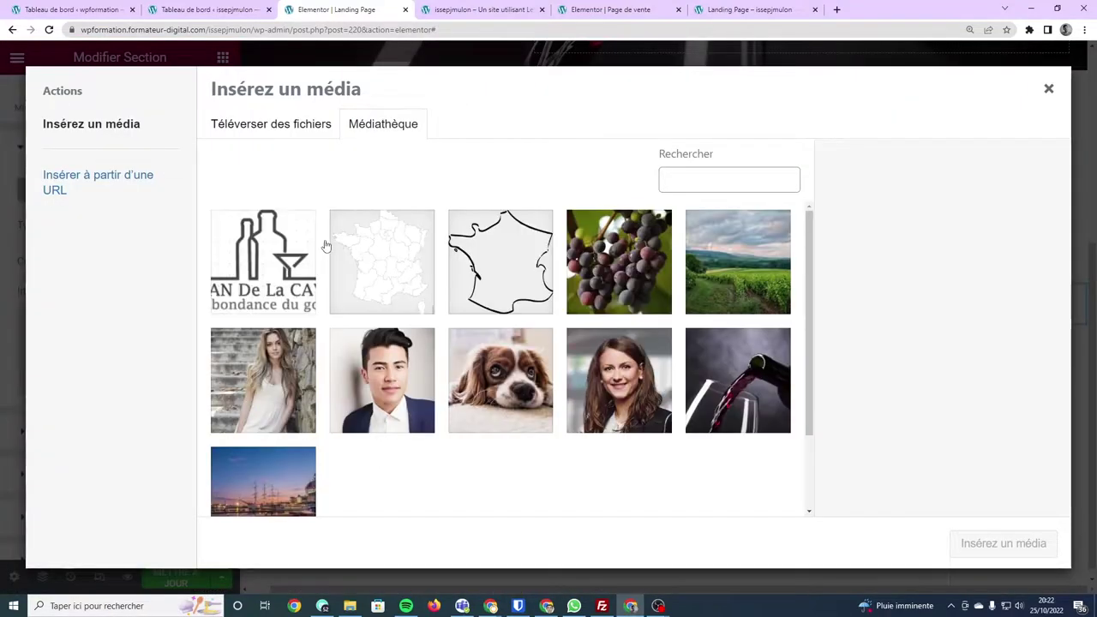
{"action": "left_click", "coordinate": [745, 274]}
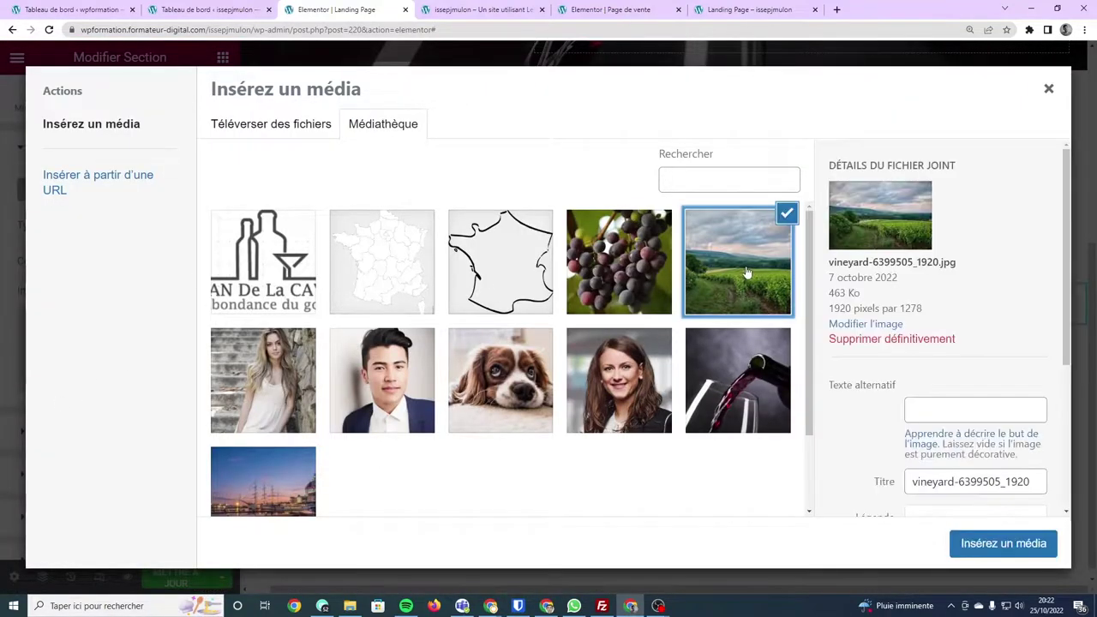
{"action": "left_click", "coordinate": [980, 545]}
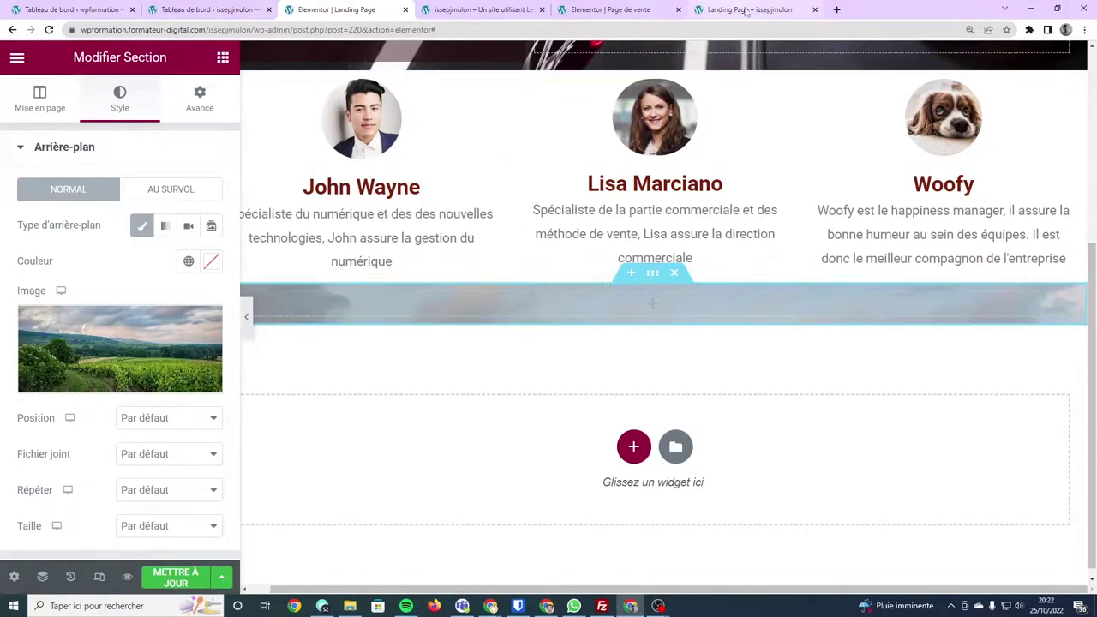
{"action": "scroll", "coordinate": [146, 306], "scroll_direction": "down", "scroll_amount": 3}
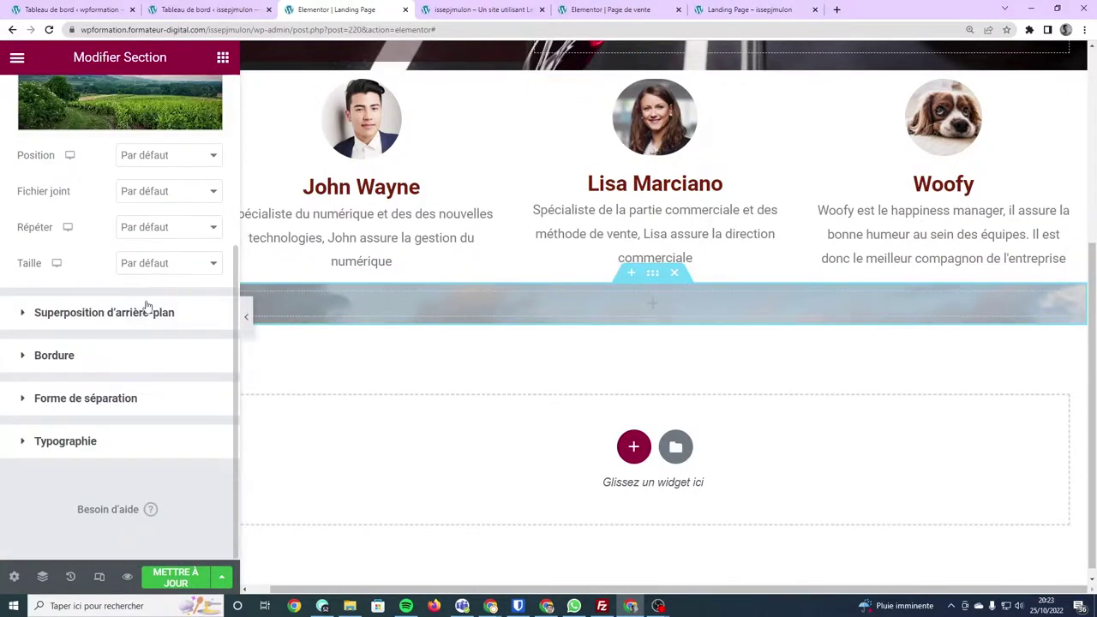
{"action": "scroll", "coordinate": [146, 306], "scroll_direction": "up", "scroll_amount": 1}
{"action": "scroll", "coordinate": [147, 306], "scroll_direction": "down", "scroll_amount": 2}
{"action": "scroll", "coordinate": [146, 304], "scroll_direction": "up", "scroll_amount": 5}
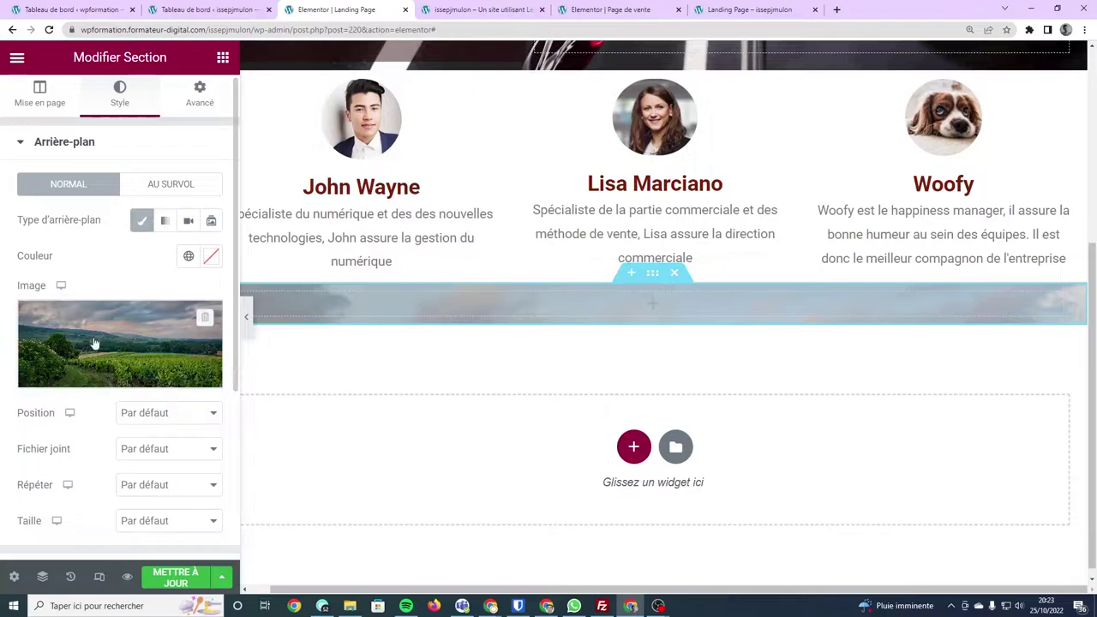
{"action": "left_click", "coordinate": [602, 8]}
{"action": "scroll", "coordinate": [610, 255], "scroll_direction": "down", "scroll_amount": 3}
{"action": "scroll", "coordinate": [610, 256], "scroll_direction": "down", "scroll_amount": 6}
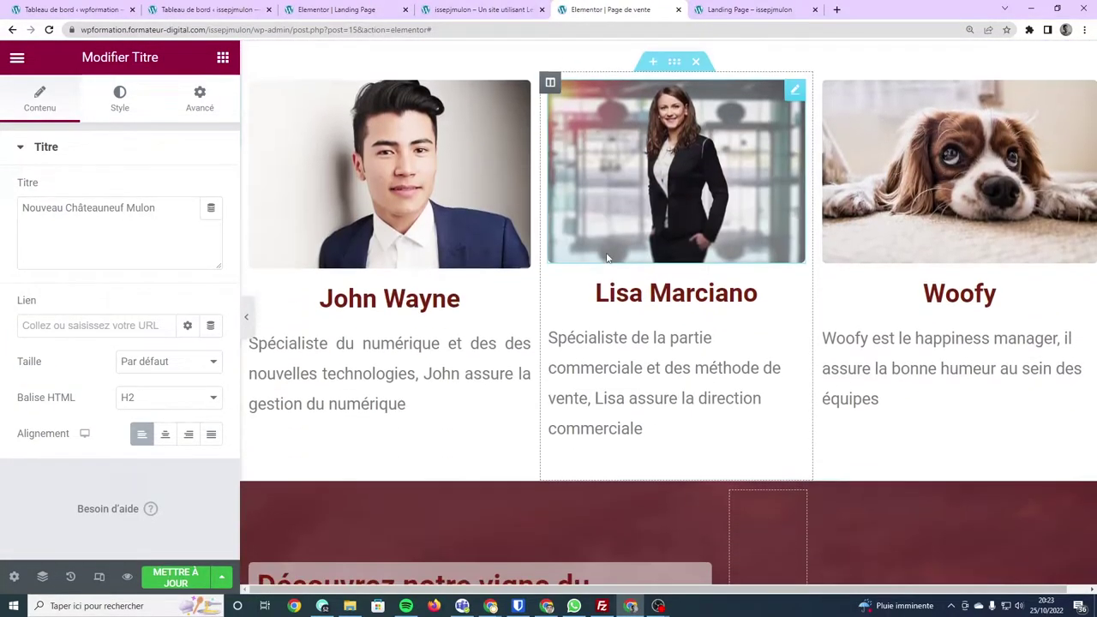
{"action": "scroll", "coordinate": [588, 96], "scroll_direction": "down", "scroll_amount": 5}
{"action": "scroll", "coordinate": [588, 96], "scroll_direction": "down", "scroll_amount": 1}
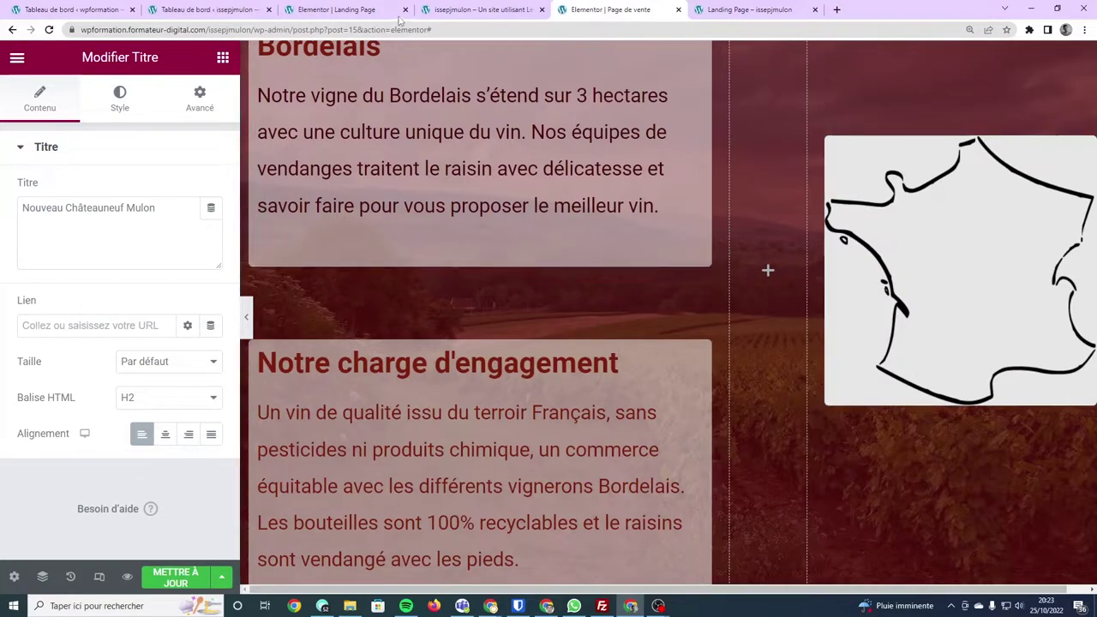
{"action": "left_click", "coordinate": [364, 11]}
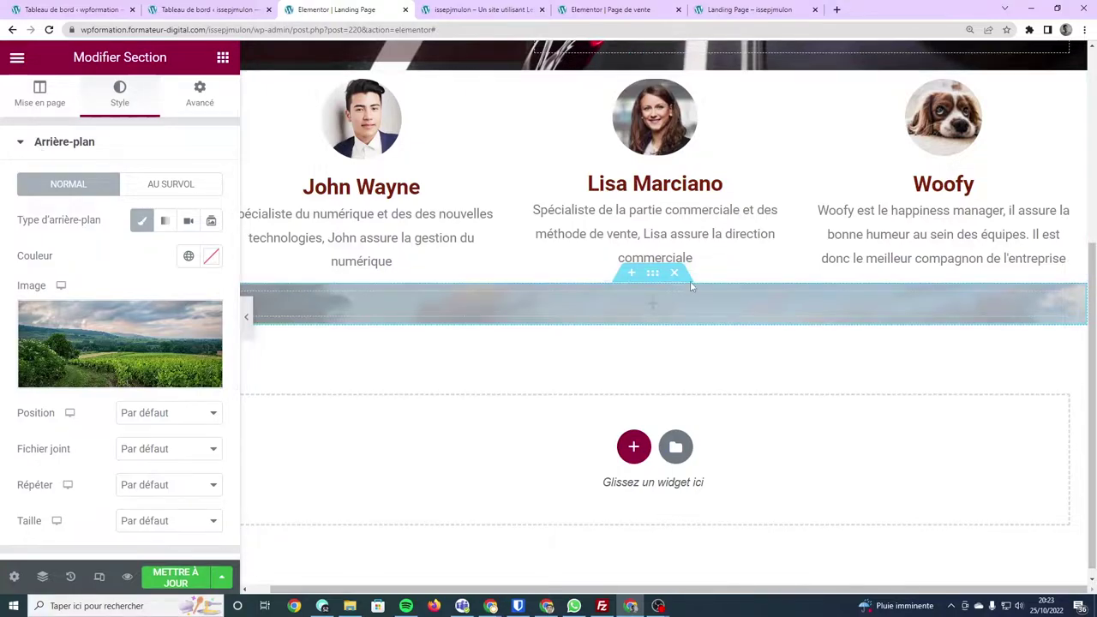
{"action": "scroll", "coordinate": [1, 291], "scroll_direction": "down", "scroll_amount": 3}
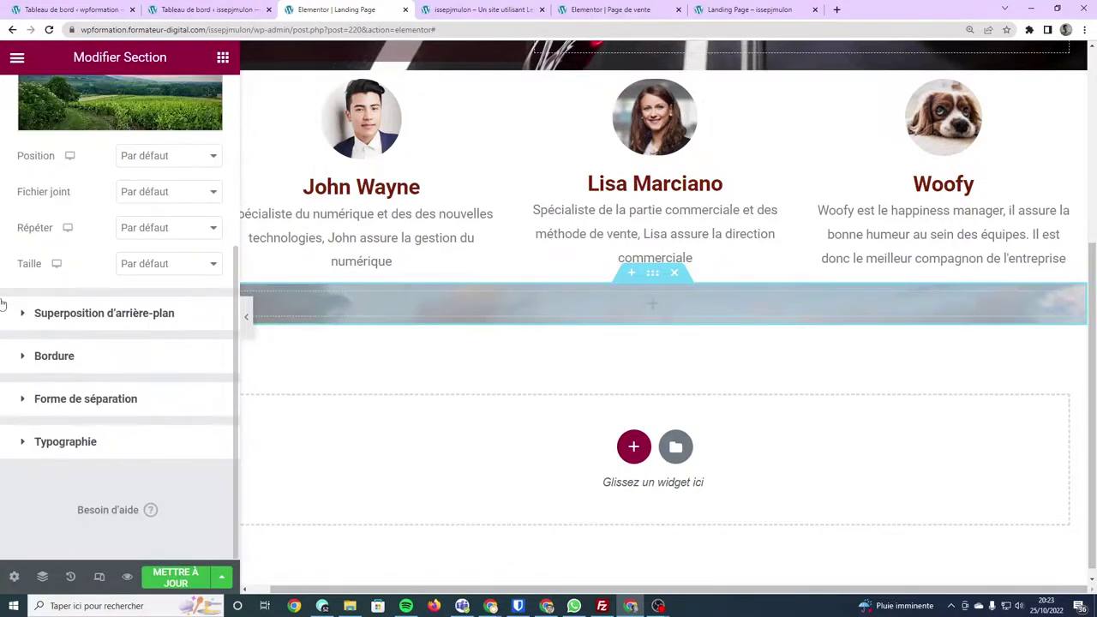
Add a Classic background overlay in #B48C8C at 0.81 opacity.
{"action": "left_click", "coordinate": [48, 312]}
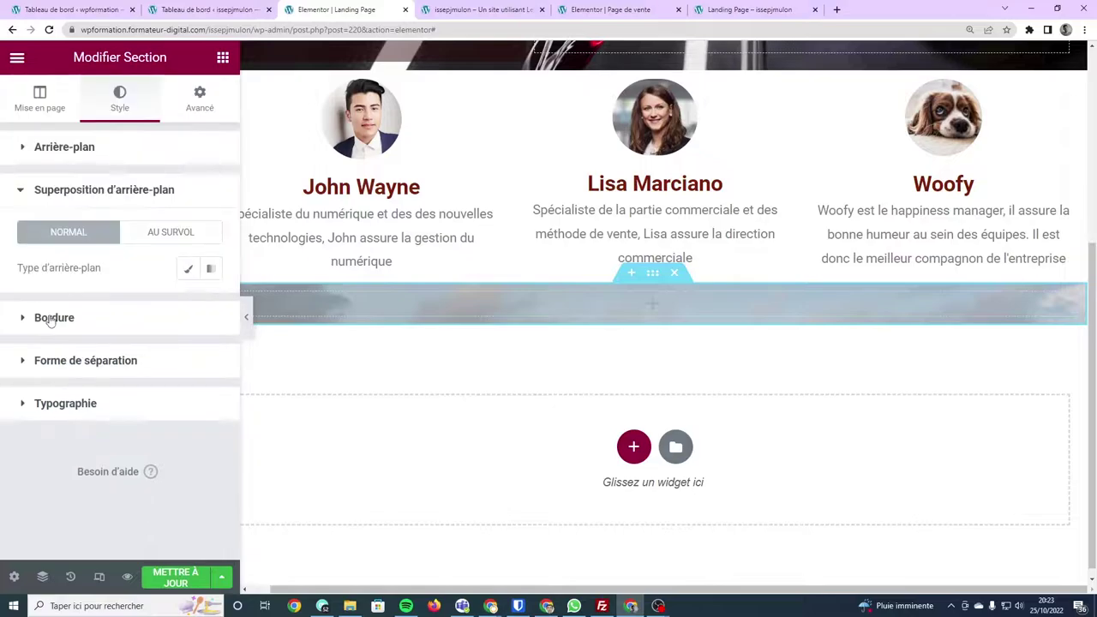
{"action": "left_click", "coordinate": [49, 315]}
{"action": "left_click", "coordinate": [39, 198]}
{"action": "left_click", "coordinate": [188, 271]}
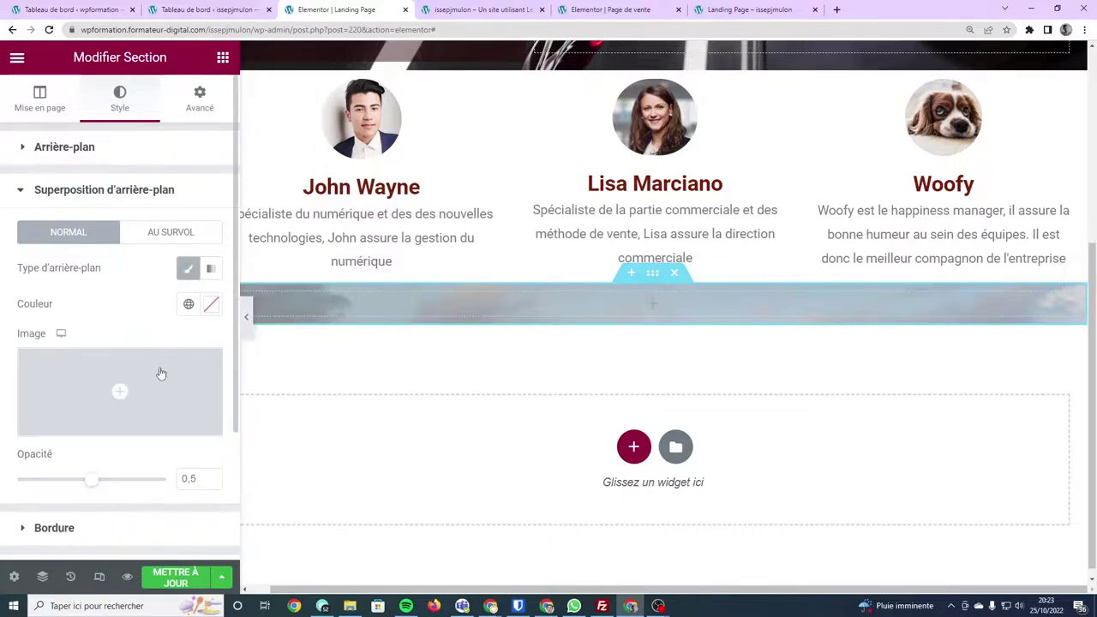
{"action": "left_click", "coordinate": [211, 305]}
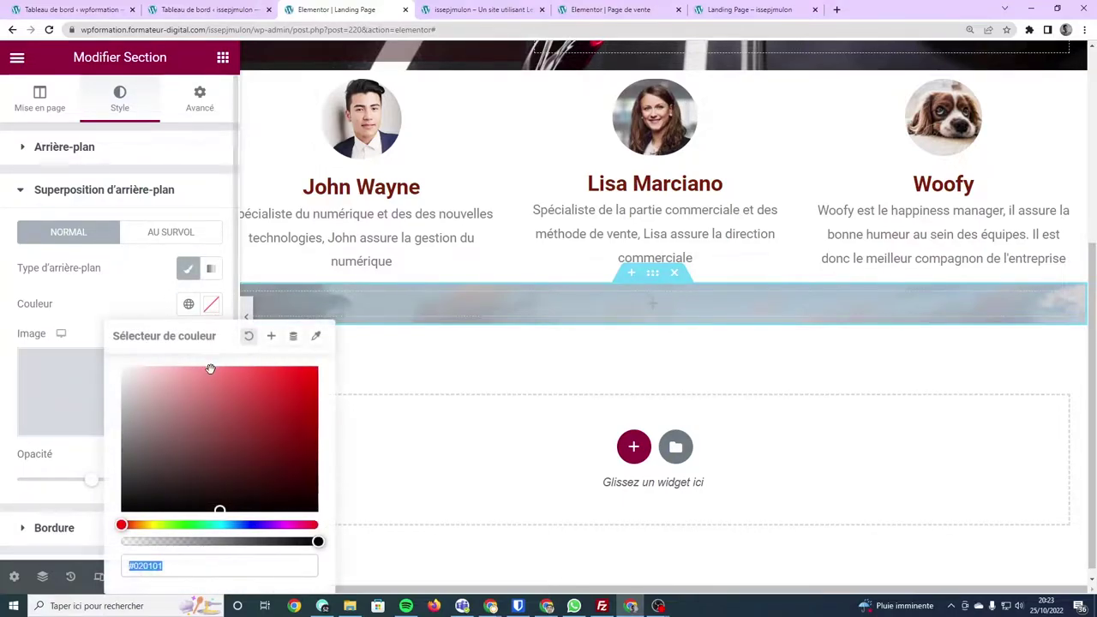
{"action": "mouse_move", "coordinate": [164, 384]}
{"action": "left_mouse_down"}
{"action": "mouse_move", "coordinate": [195, 380]}
{"action": "mouse_move", "coordinate": [160, 373]}
{"action": "mouse_move", "coordinate": [152, 396]}
{"action": "left_mouse_up"}
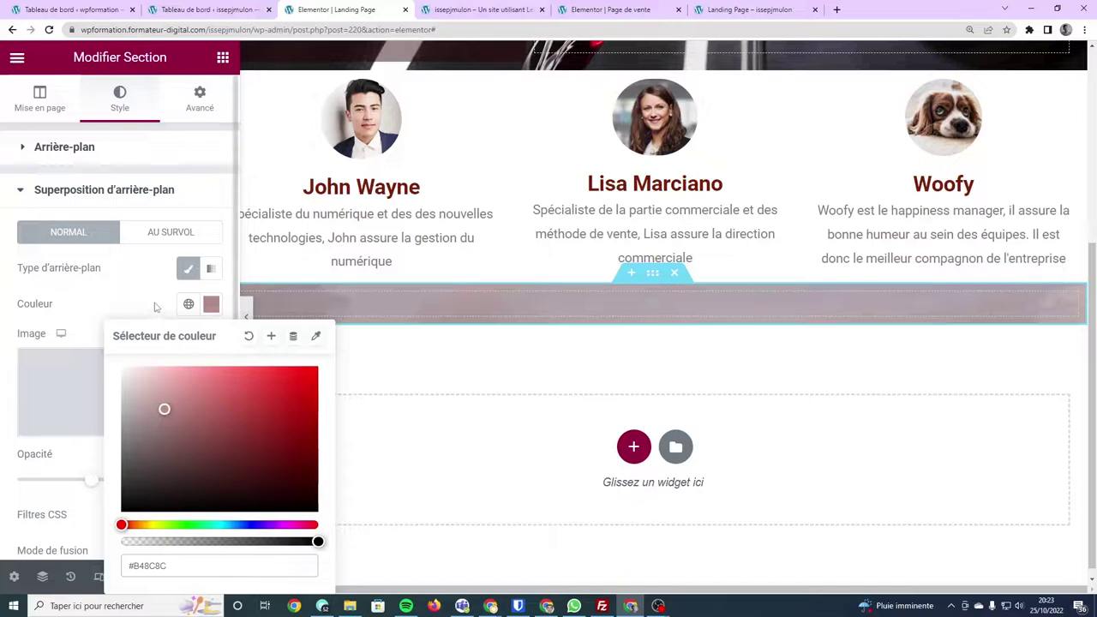
{"action": "left_click", "coordinate": [77, 270]}
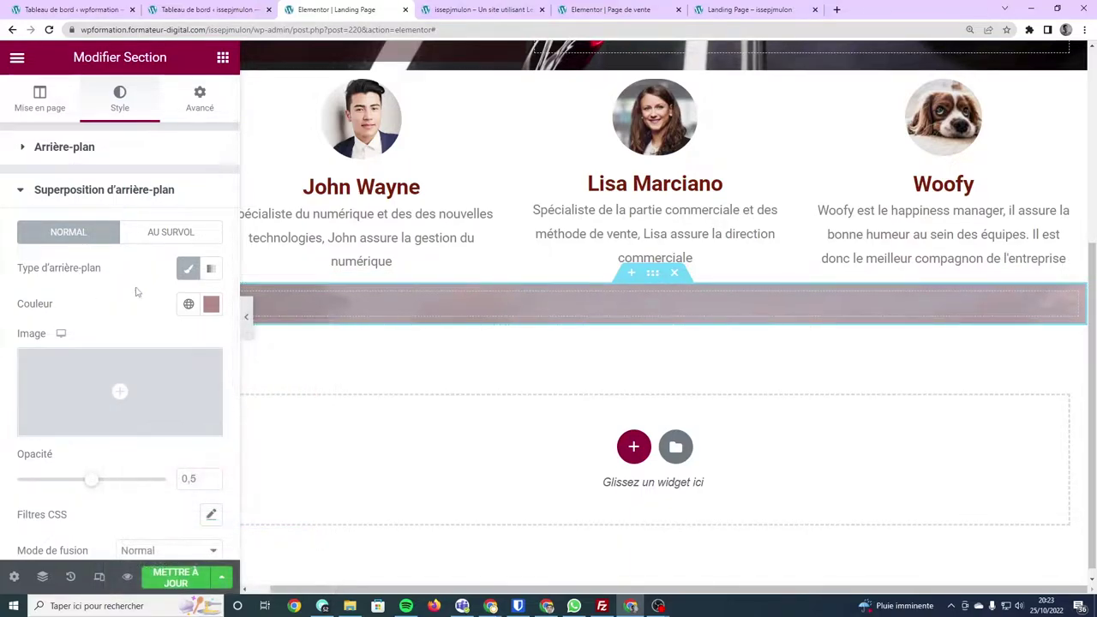
{"action": "left_click_drag", "start_coordinate": [100, 484], "coordinate": [138, 485]}
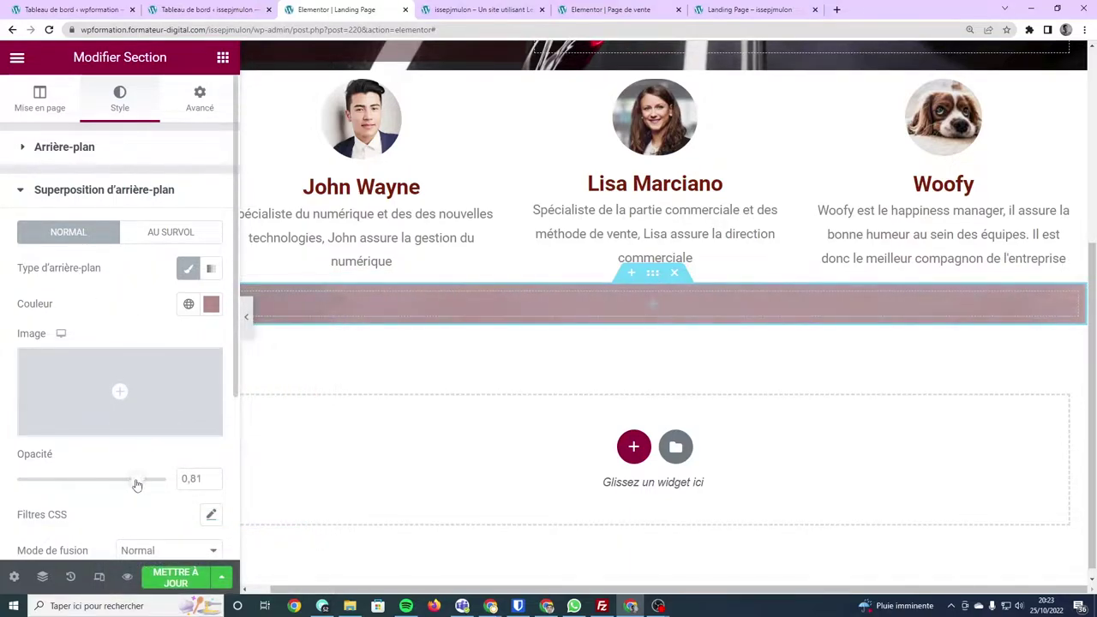
Copy the overlay colour code #5A0D0DC4 from the Page de vente vineyard section.
{"action": "left_click", "coordinate": [533, 10]}
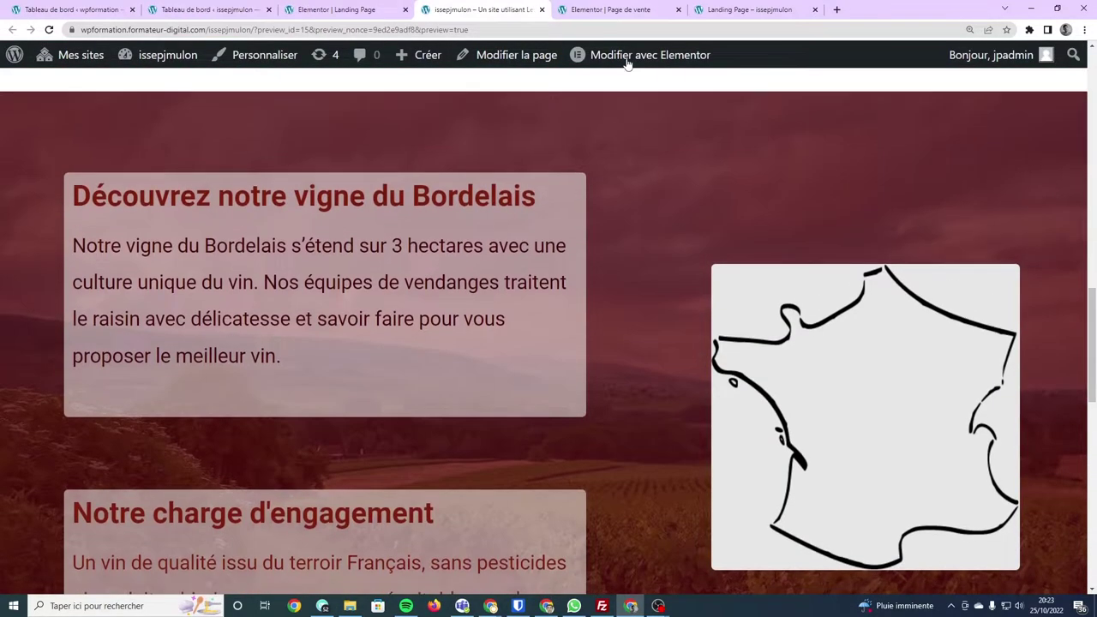
{"action": "left_click", "coordinate": [610, 9]}
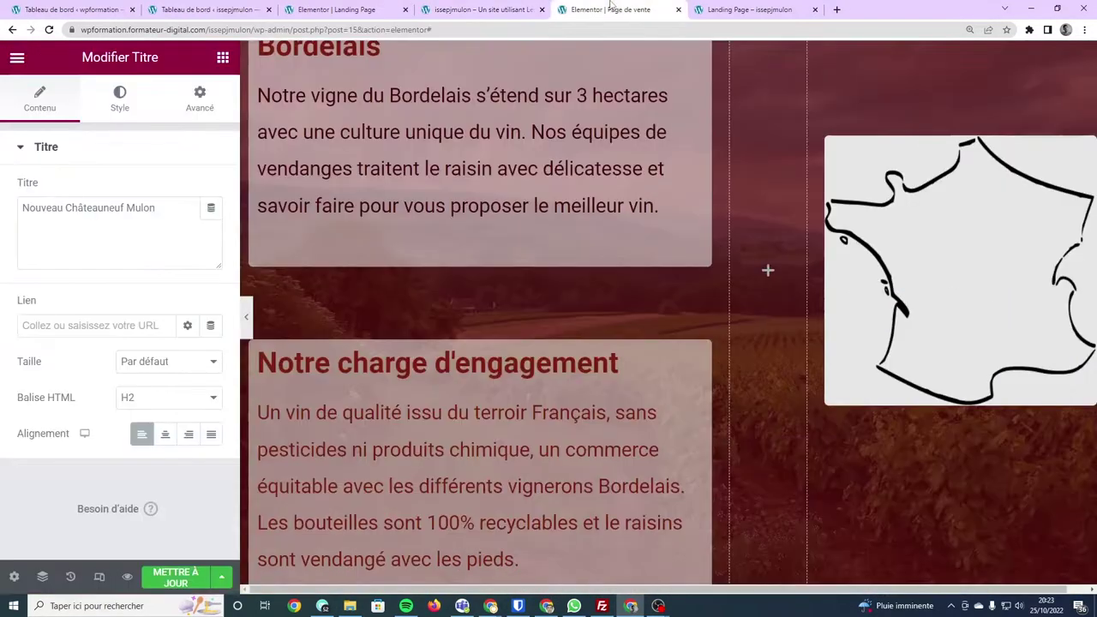
{"action": "scroll", "coordinate": [671, 240], "scroll_direction": "up", "scroll_amount": 3}
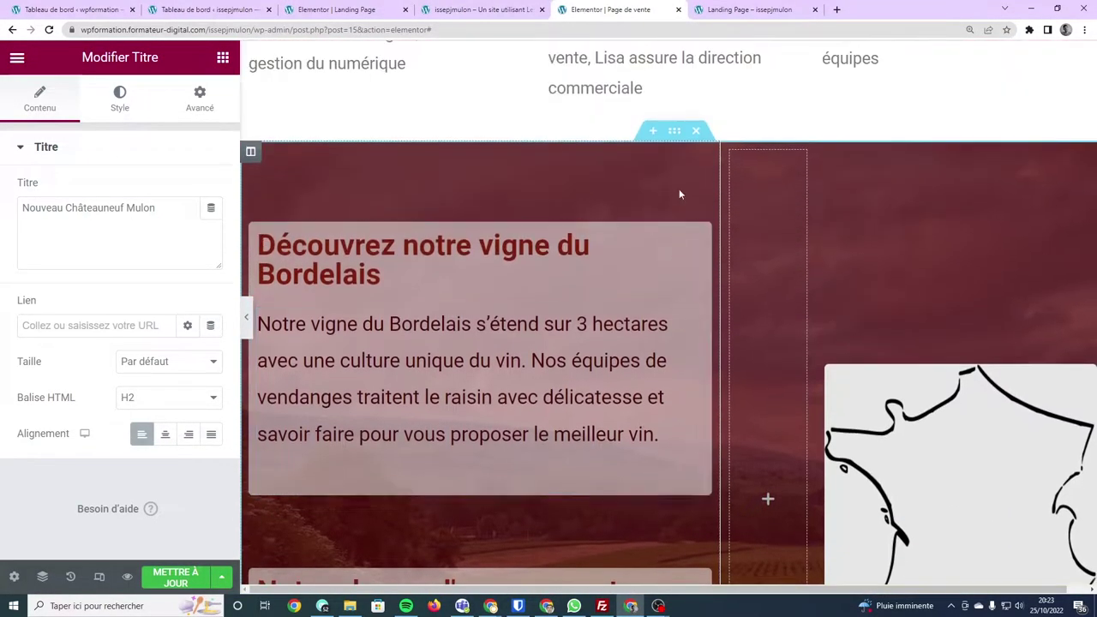
{"action": "left_click", "coordinate": [674, 131]}
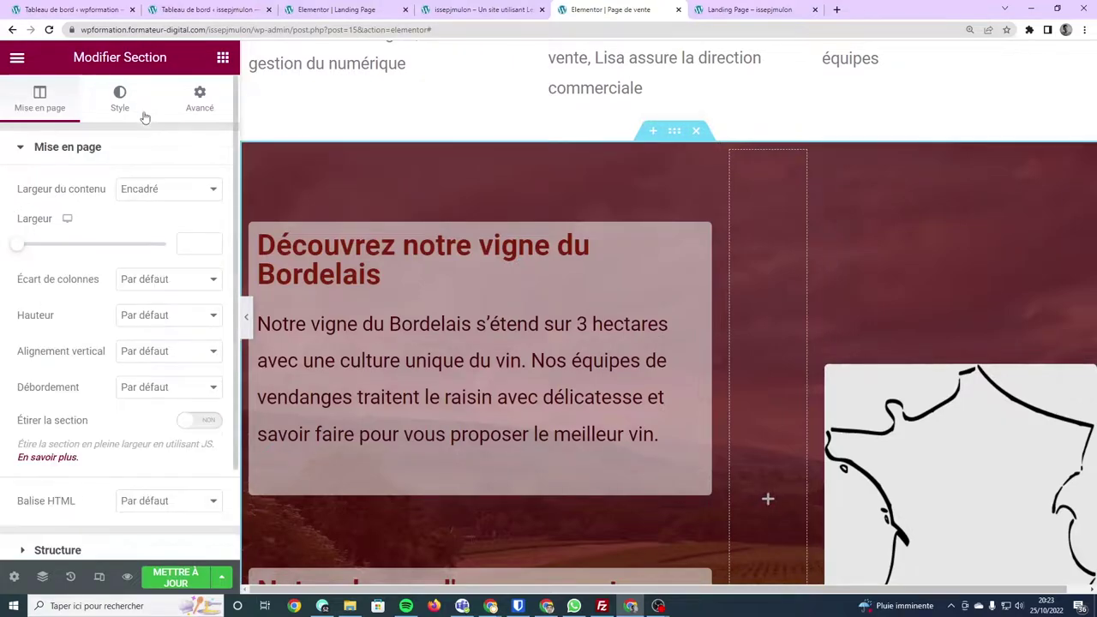
{"action": "left_click", "coordinate": [120, 98]}
{"action": "scroll", "coordinate": [107, 384], "scroll_direction": "down", "scroll_amount": 3}
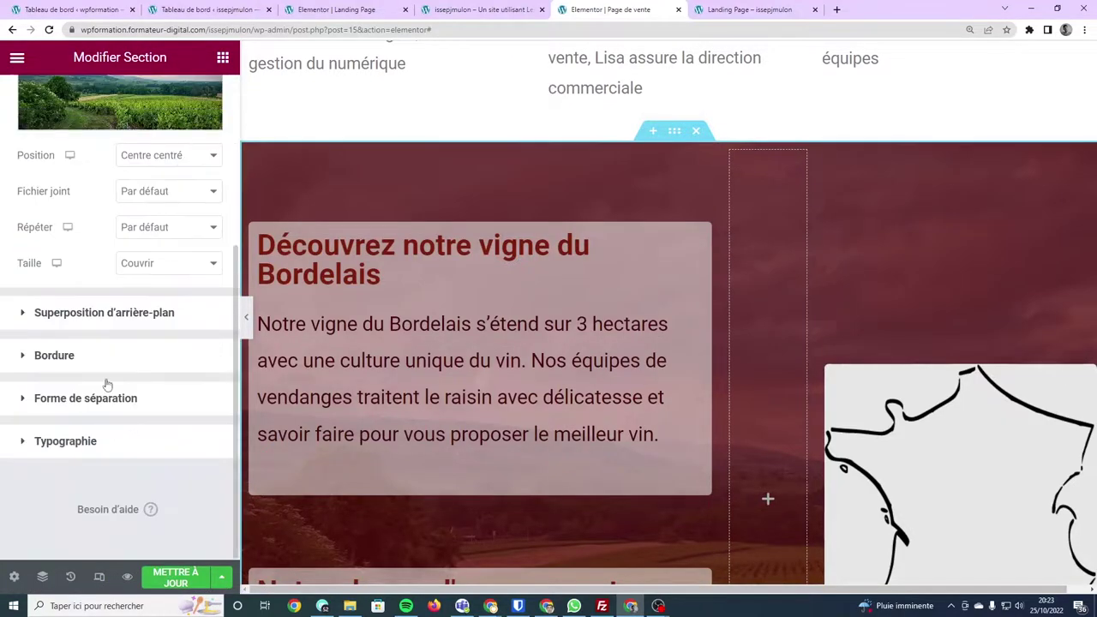
{"action": "left_click", "coordinate": [111, 329]}
{"action": "left_click", "coordinate": [211, 304]}
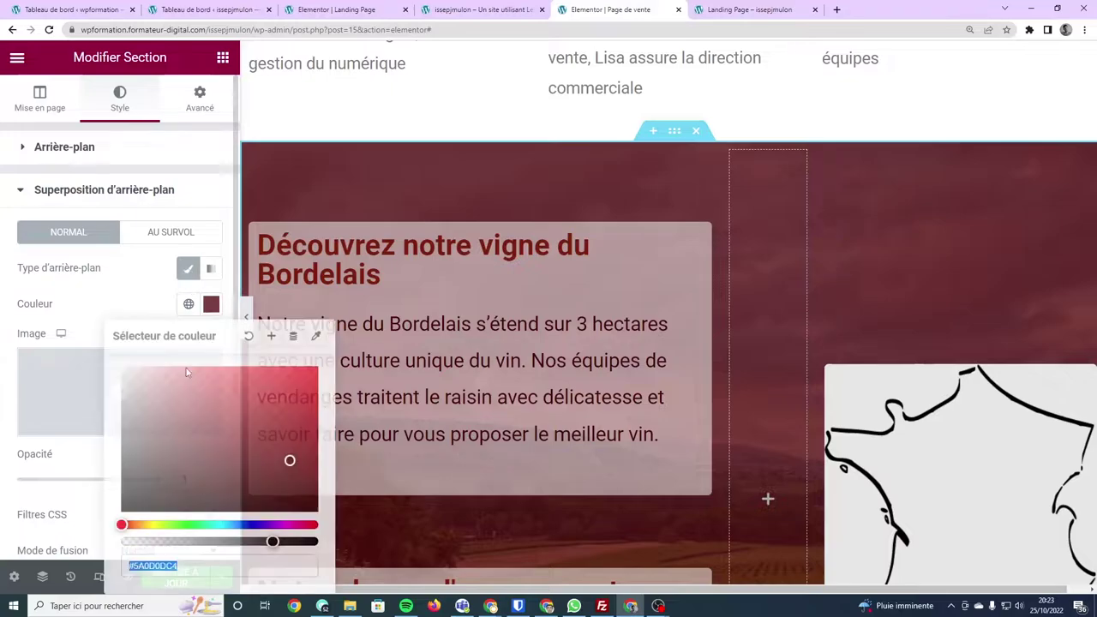
{"action": "left_click", "coordinate": [203, 570]}
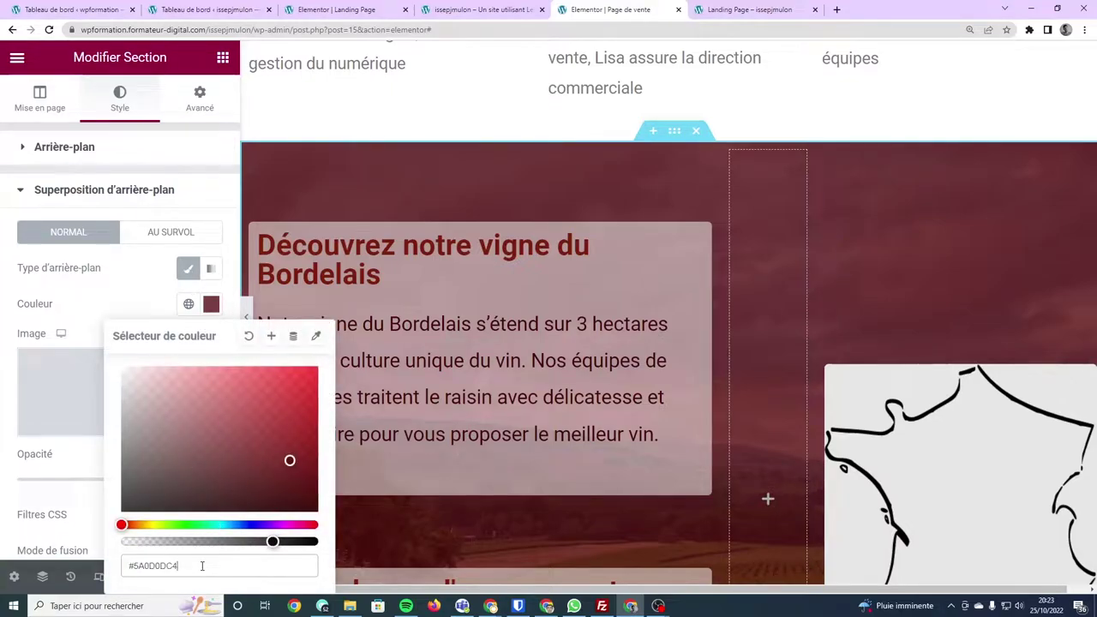
Apply the dark red #5A0D0DC4 overlay to the Landing Page section and compare with the sales page.
{"action": "left_click", "coordinate": [480, 10]}
{"action": "left_click", "coordinate": [343, 9]}
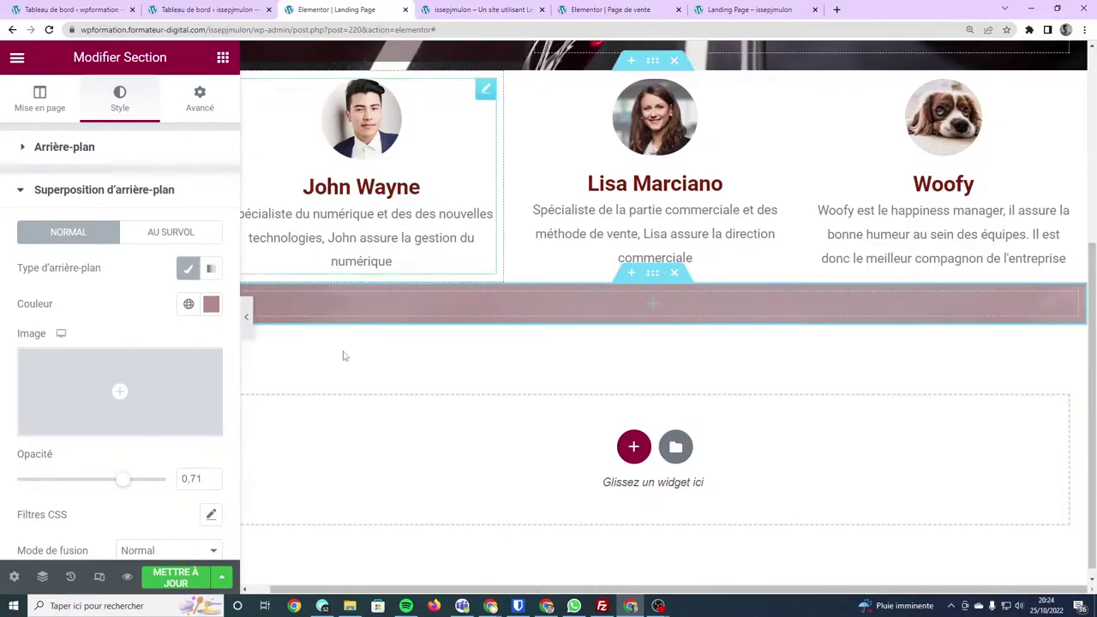
{"action": "left_click", "coordinate": [211, 303]}
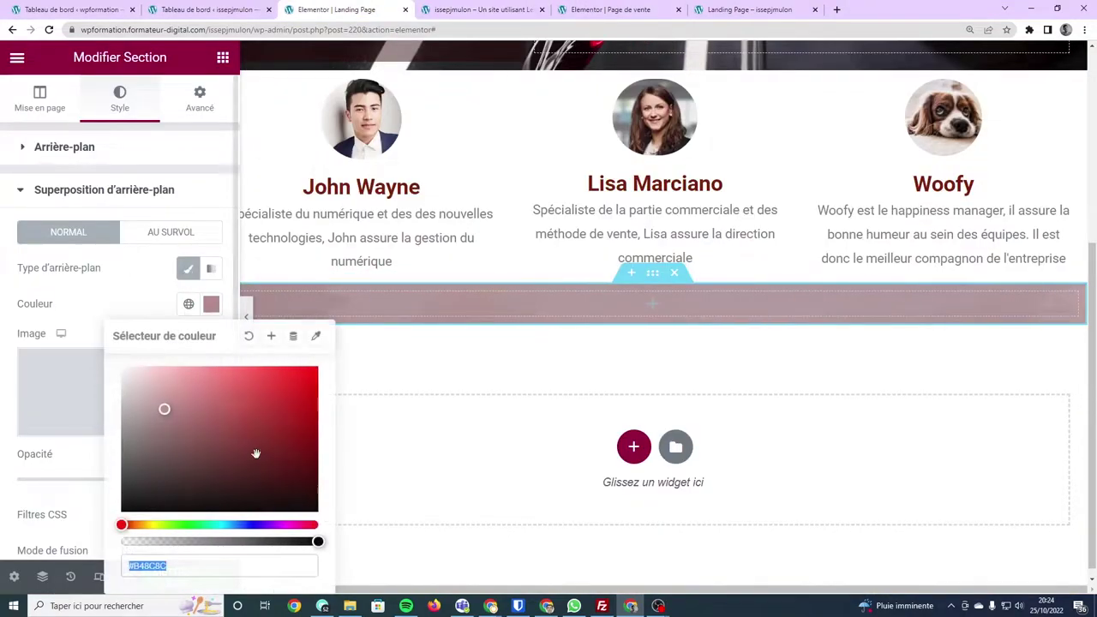
{"action": "key", "text": "Return"}
{"action": "left_click", "coordinate": [128, 314]}
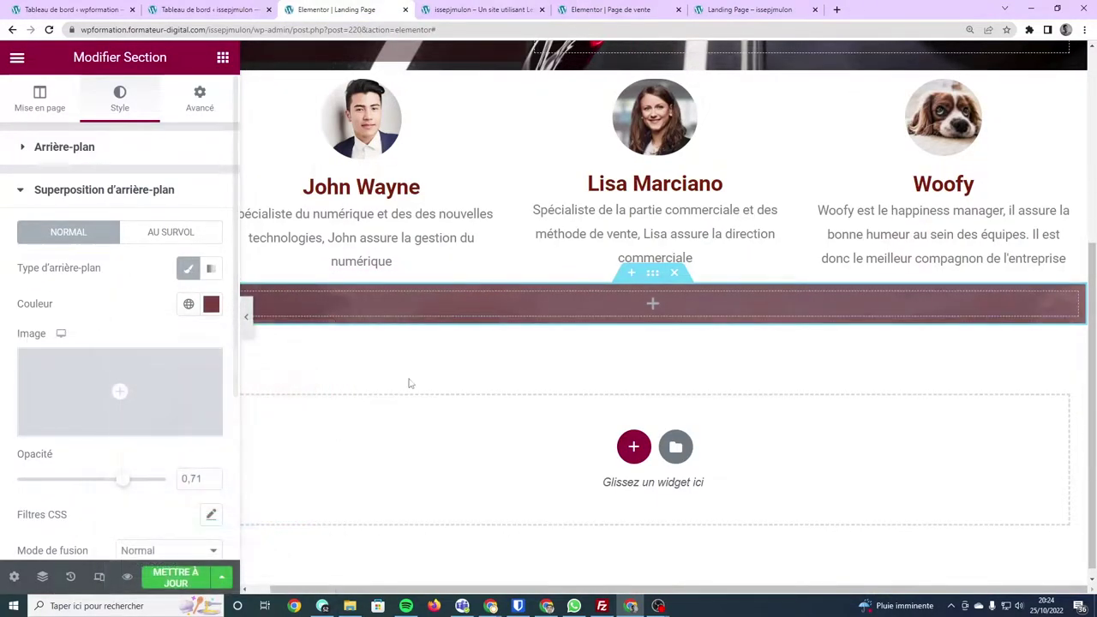
{"action": "left_click", "coordinate": [611, 10]}
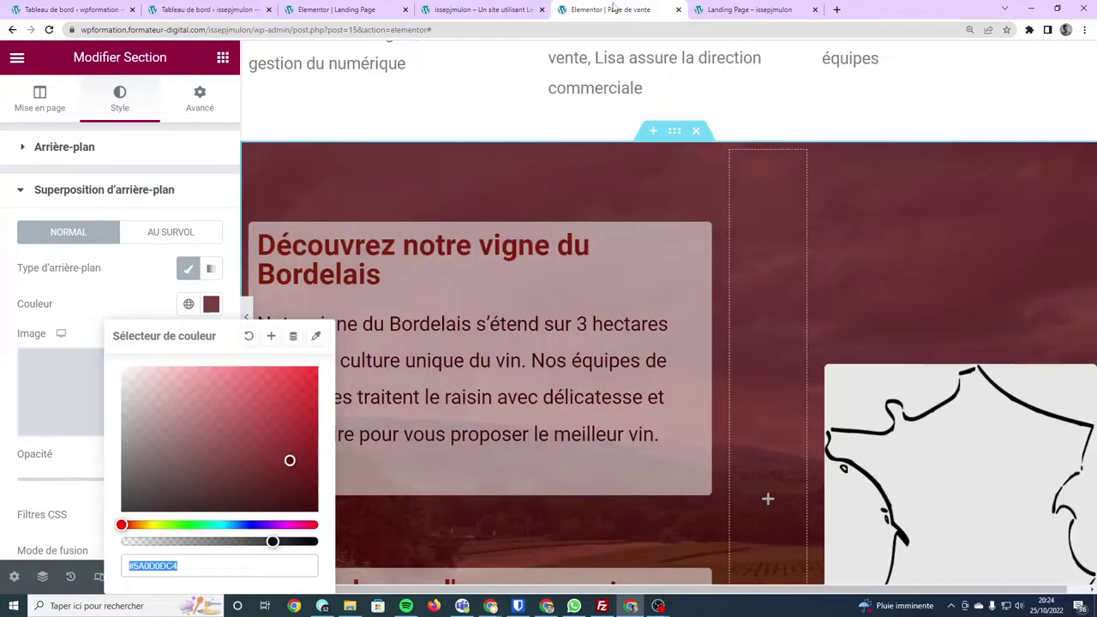
{"action": "left_click", "coordinate": [331, 10]}
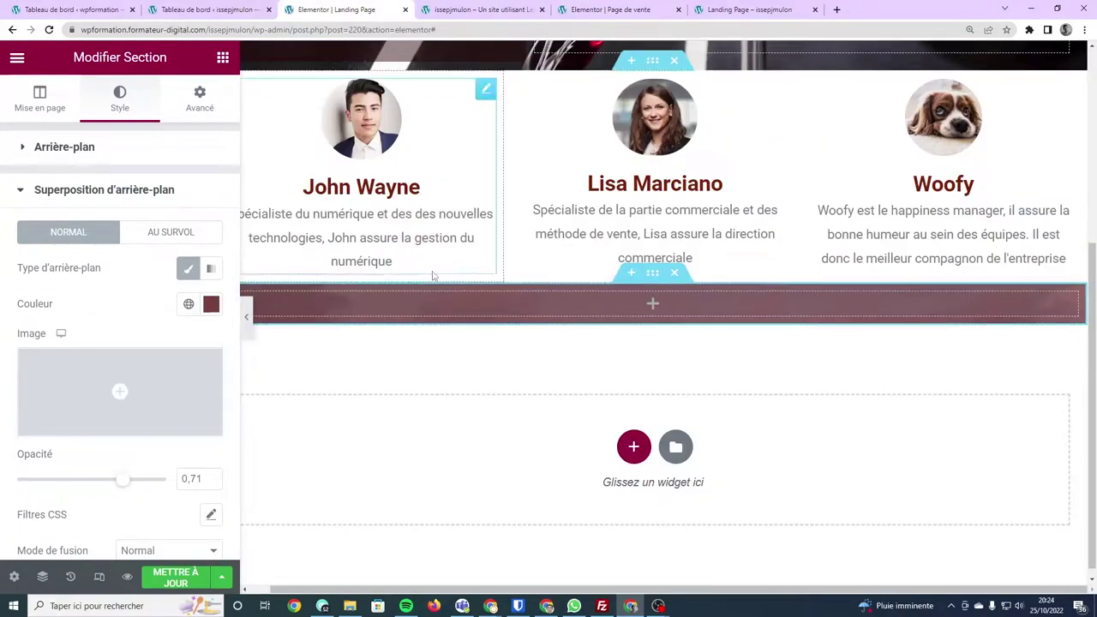
Add two more columns to the section with 'Ajouter une nouvelle colonne', making three.
{"action": "left_click", "coordinate": [223, 57]}
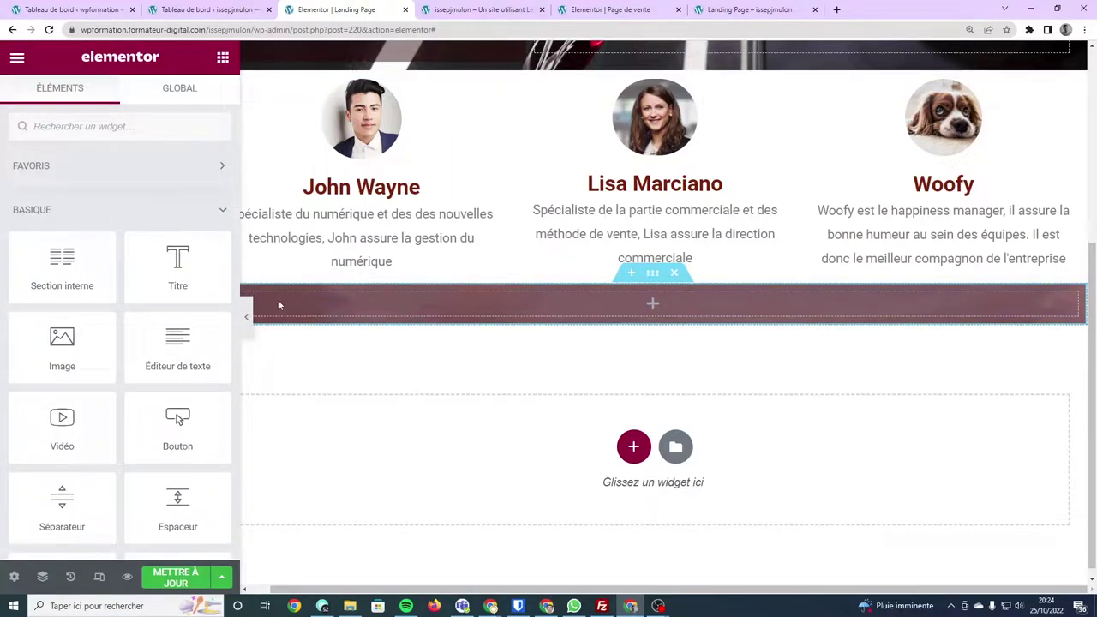
{"action": "right_click", "coordinate": [278, 299]}
{"action": "left_click", "coordinate": [360, 372]}
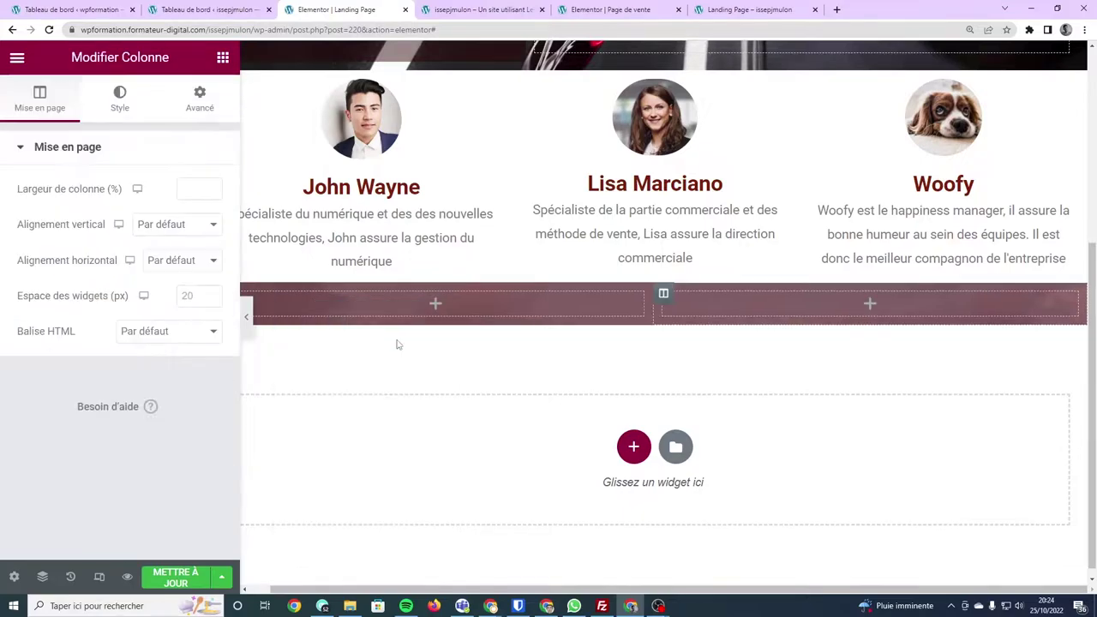
{"action": "right_click", "coordinate": [418, 303]}
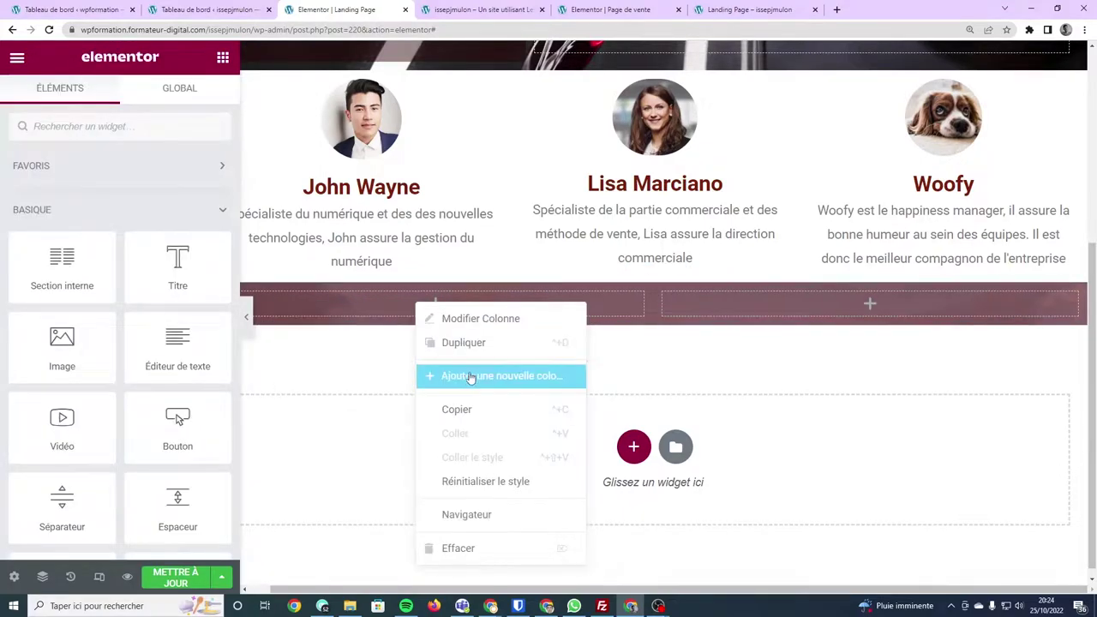
{"action": "left_click", "coordinate": [469, 383]}
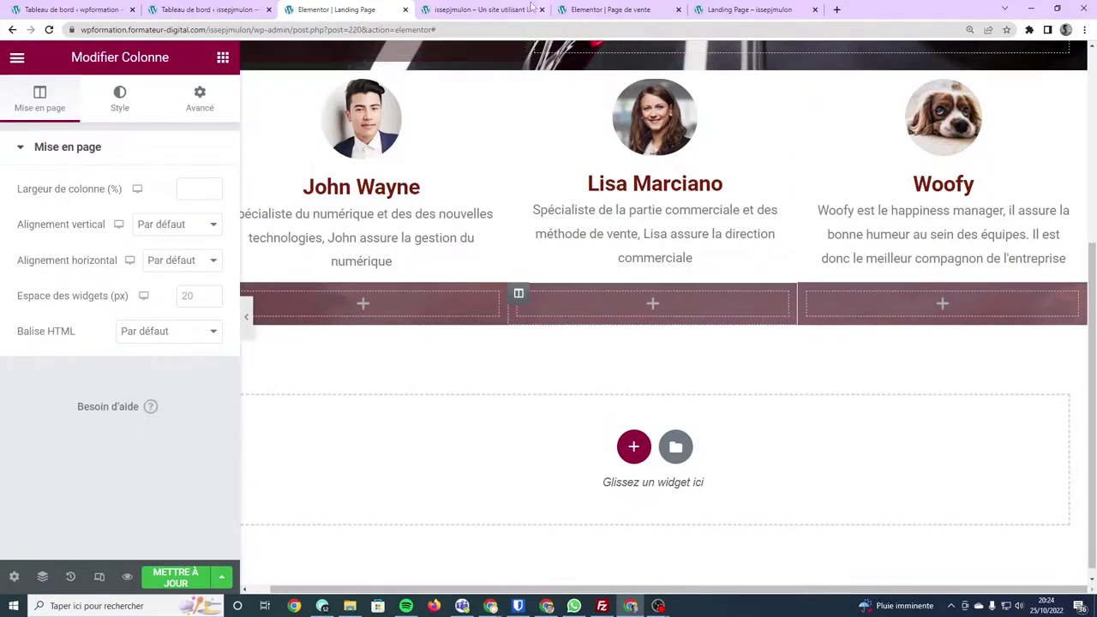
Compare the three-column layout with the live preview and the Page de vente vineyard section.
{"action": "left_click", "coordinate": [485, 9]}
{"action": "scroll", "coordinate": [533, 257], "scroll_direction": "down", "scroll_amount": 3}
{"action": "scroll", "coordinate": [537, 216], "scroll_direction": "up", "scroll_amount": 3}
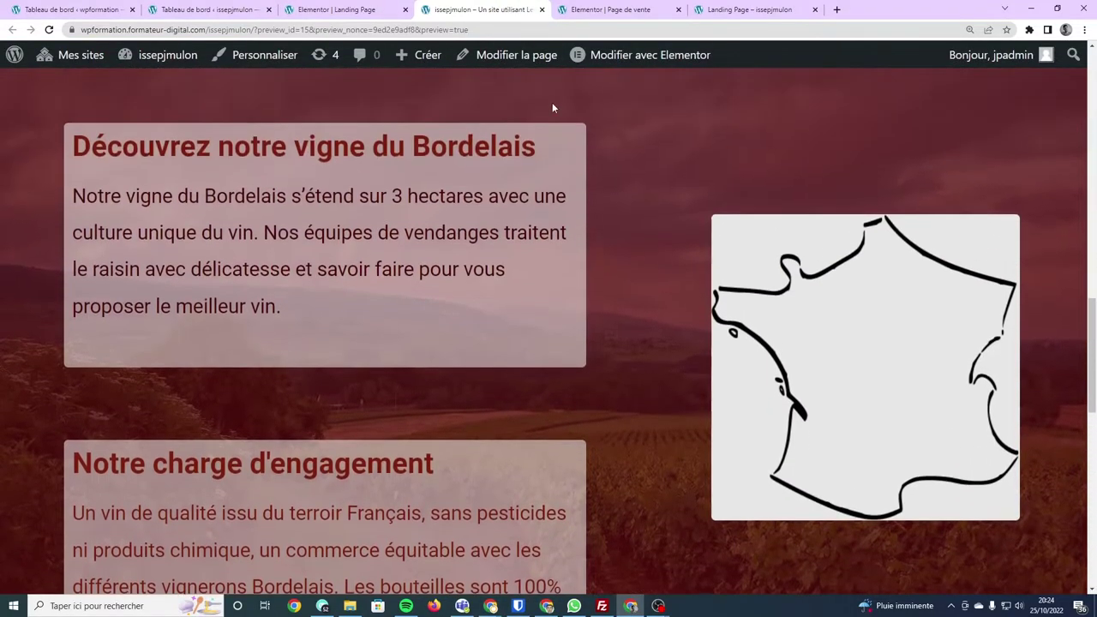
{"action": "left_click", "coordinate": [612, 9]}
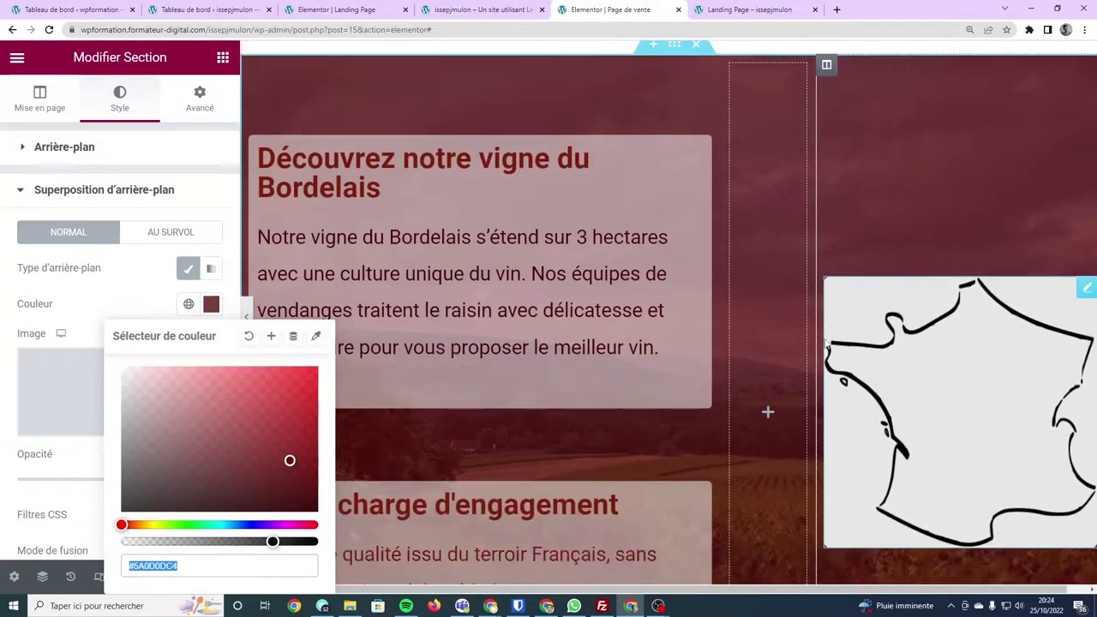
{"action": "scroll", "coordinate": [748, 295], "scroll_direction": "down", "scroll_amount": 2}
{"action": "scroll", "coordinate": [662, 274], "scroll_direction": "down", "scroll_amount": 5}
{"action": "scroll", "coordinate": [651, 266], "scroll_direction": "up", "scroll_amount": 5}
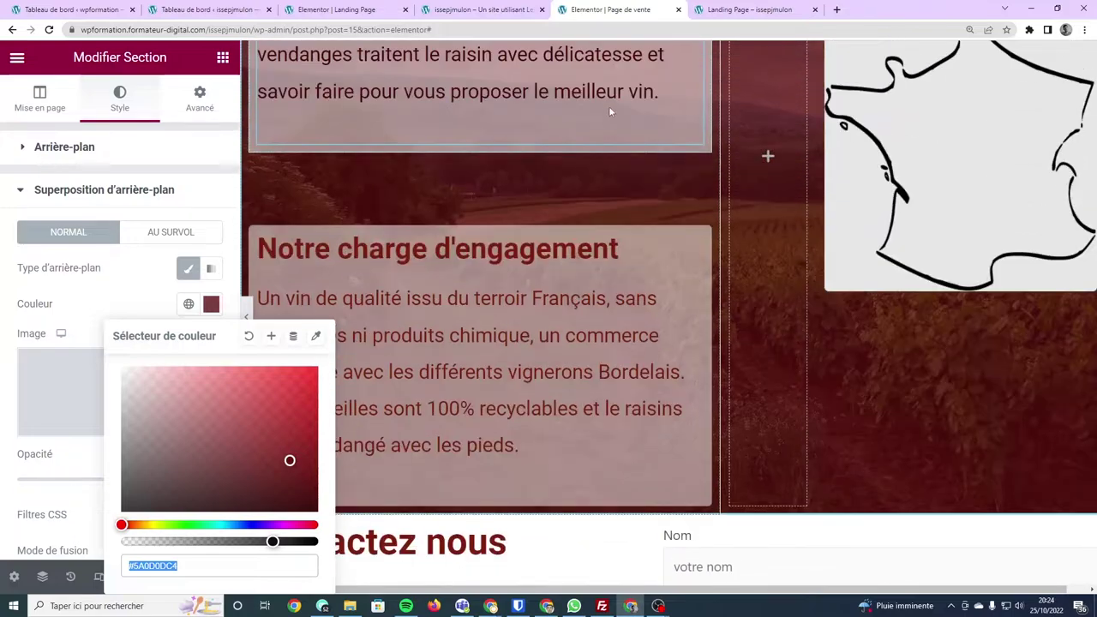
{"action": "scroll", "coordinate": [609, 226], "scroll_direction": "down", "scroll_amount": 2}
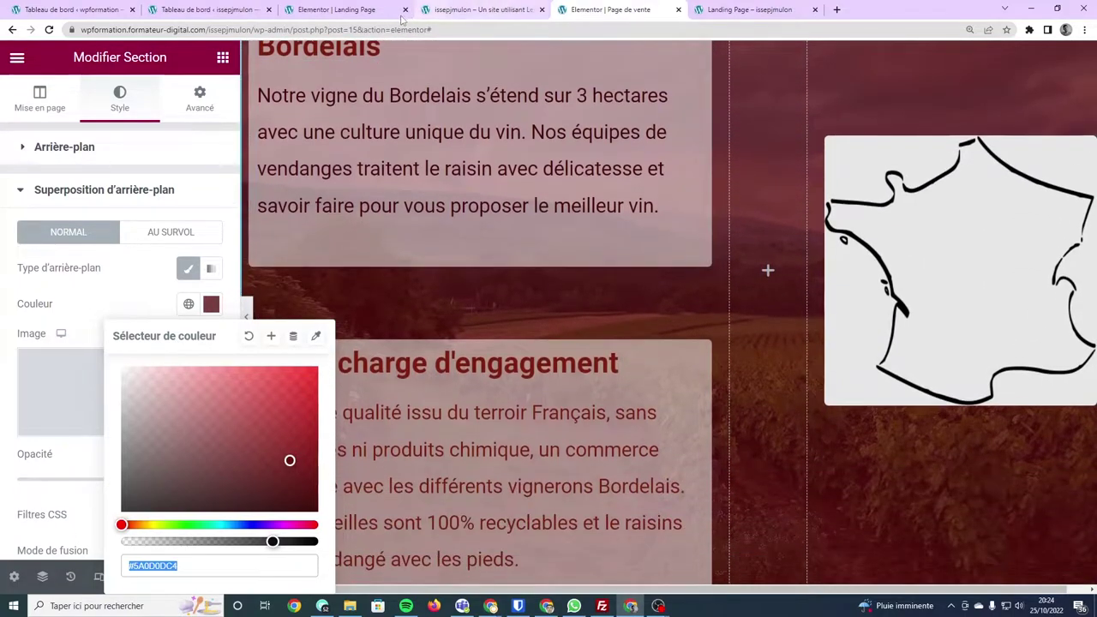
{"action": "key", "text": "ctrl+Page_Up"}
{"action": "key", "text": "ctrl+Page_Up"}
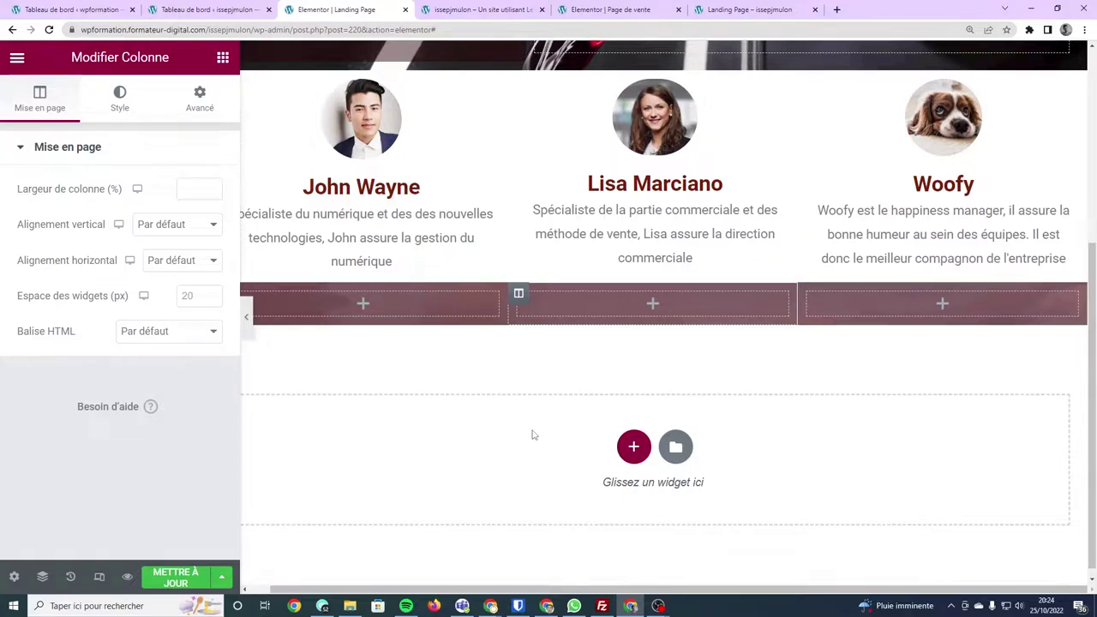
{"action": "left_click", "coordinate": [599, 9]}
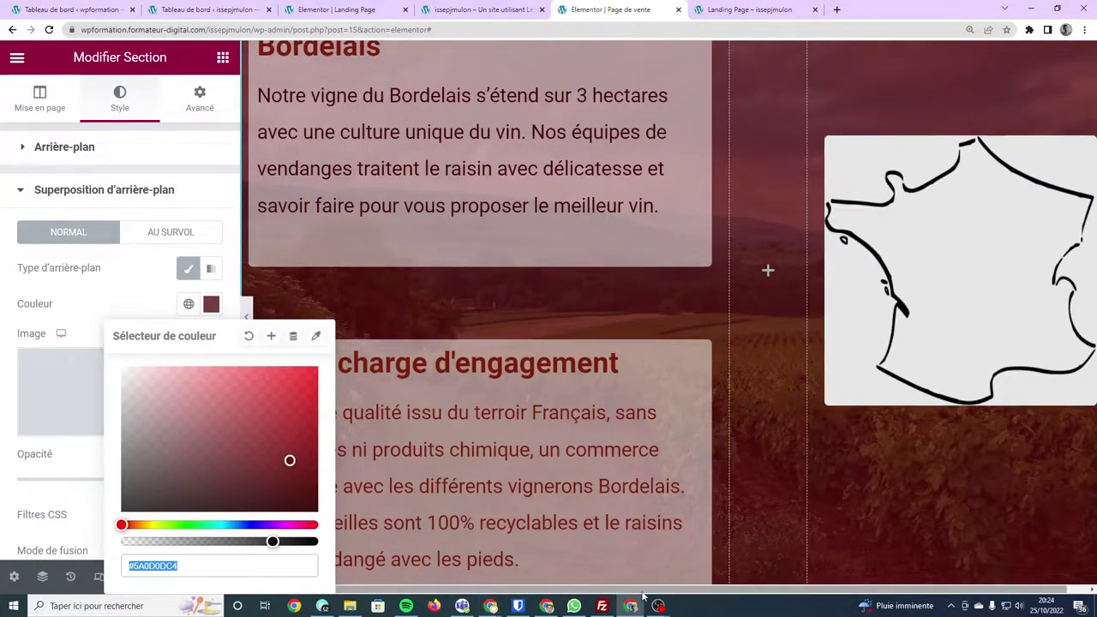
{"action": "left_click_drag", "start_coordinate": [773, 590], "coordinate": [792, 598]}
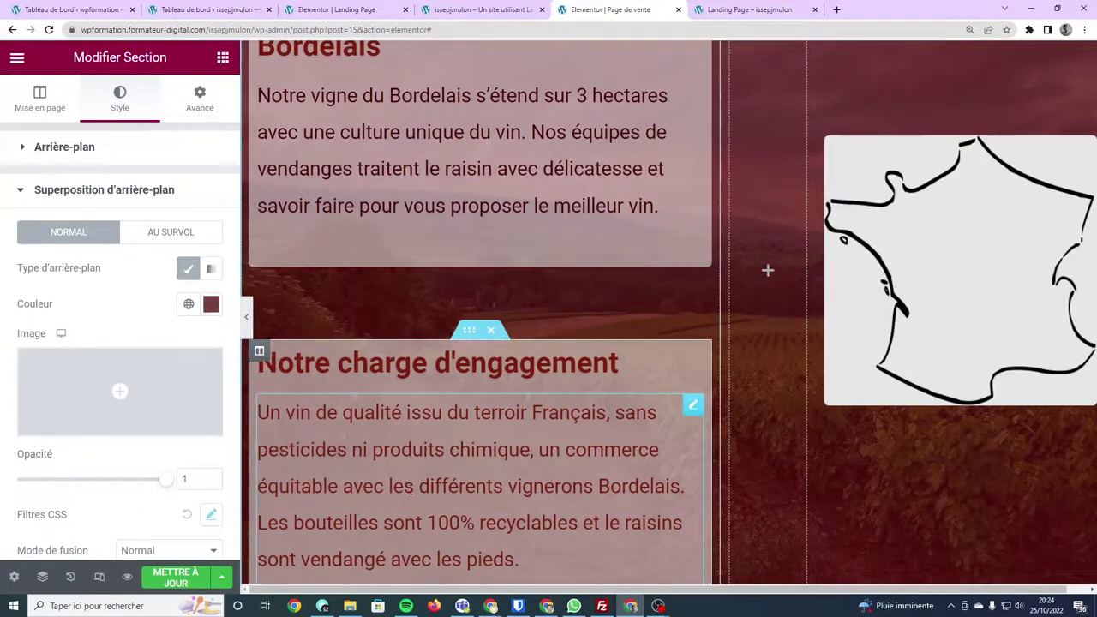
{"action": "scroll", "coordinate": [506, 373], "scroll_direction": "up", "scroll_amount": 2}
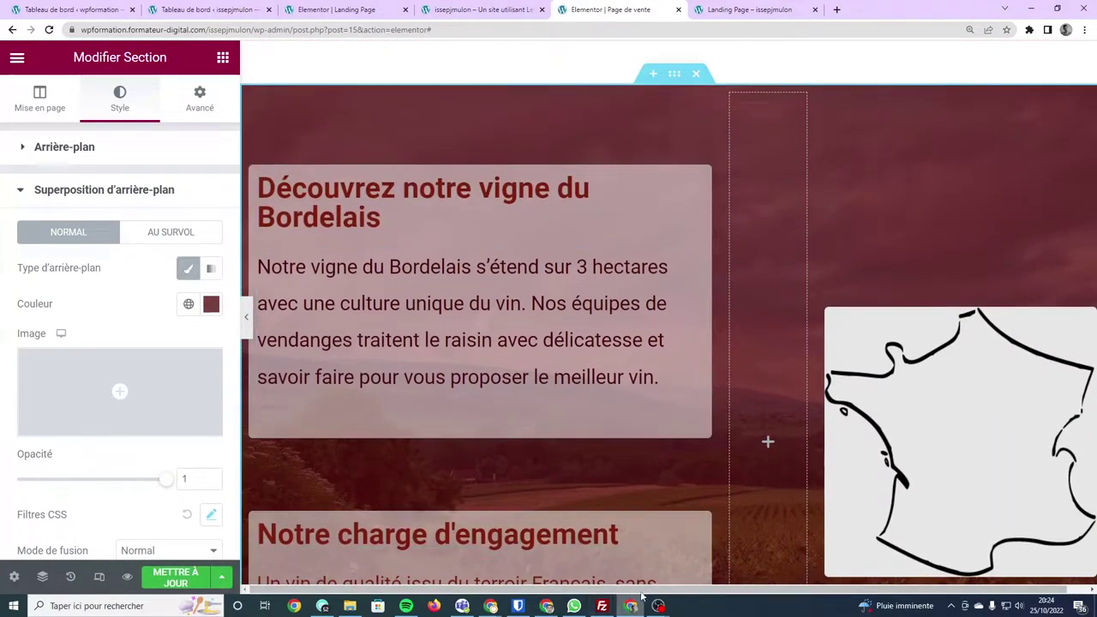
{"action": "scroll", "coordinate": [857, 395], "scroll_direction": "right", "scroll_amount": 1}
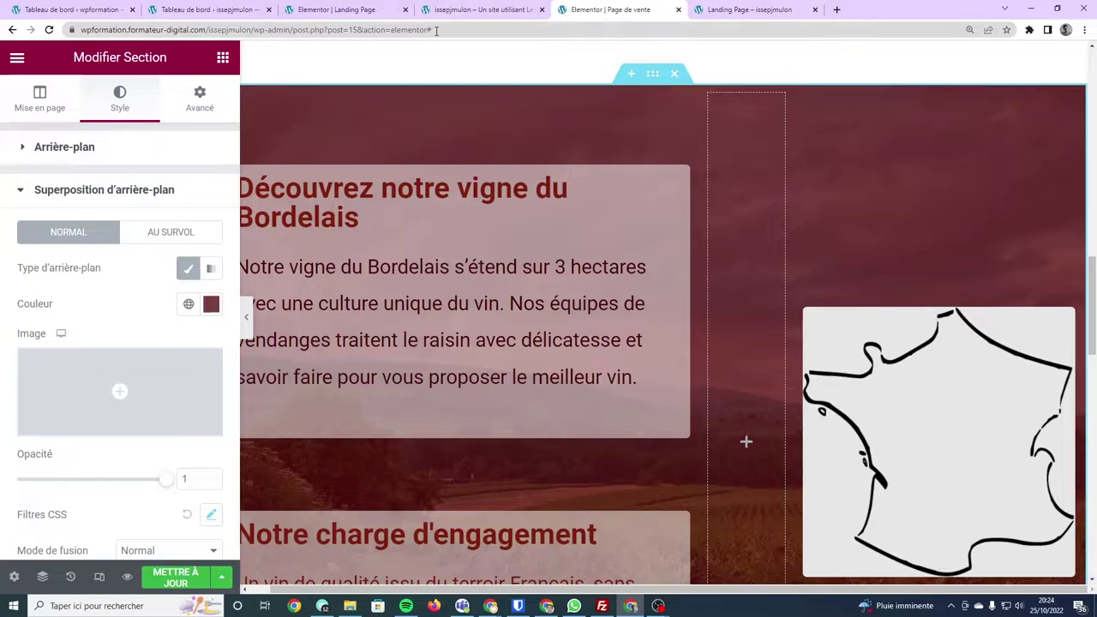
{"action": "left_click", "coordinate": [479, 10]}
{"action": "left_click", "coordinate": [336, 9]}
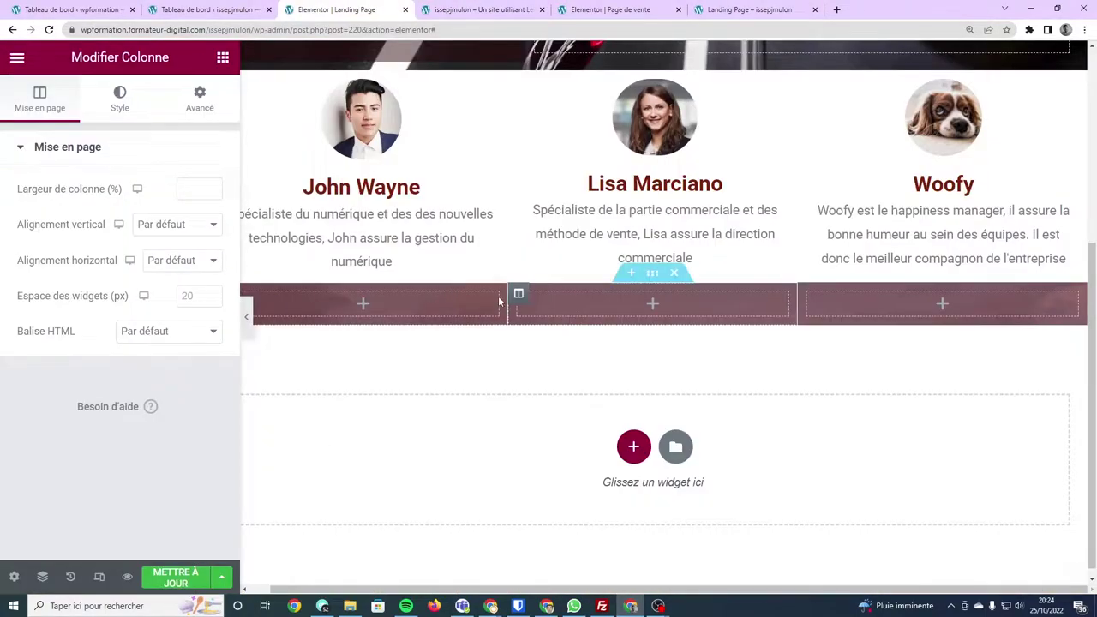
Search widgets for 'im' and drag an Image widget into the right column.
{"action": "left_click", "coordinate": [223, 56]}
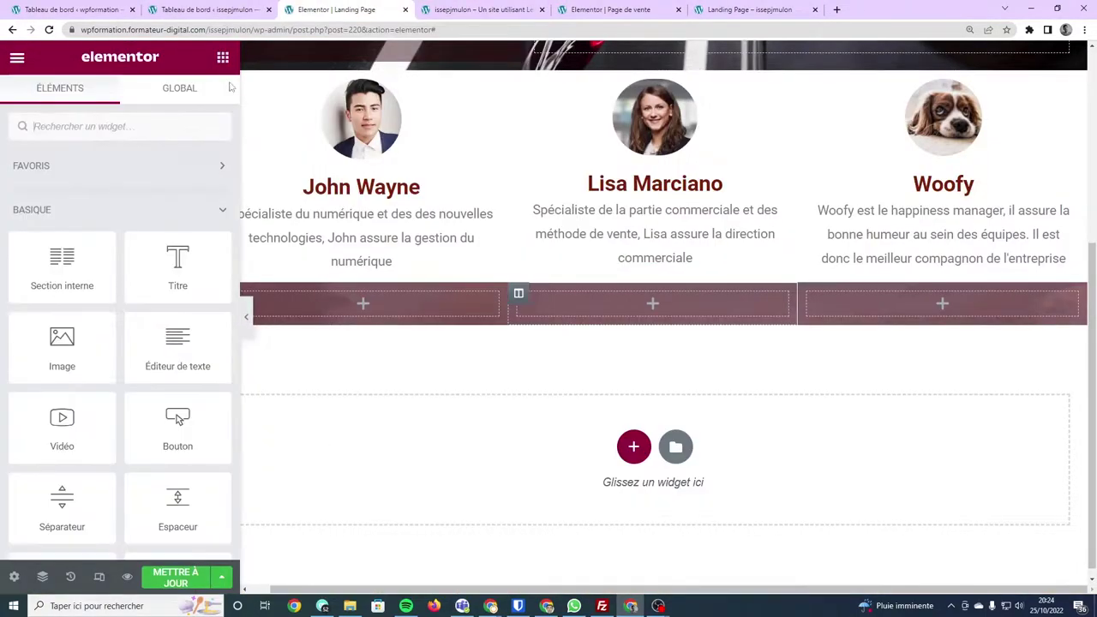
{"action": "left_click", "coordinate": [164, 126]}
{"action": "type", "text": "carte"}
{"action": "key", "text": "BackSpace"}
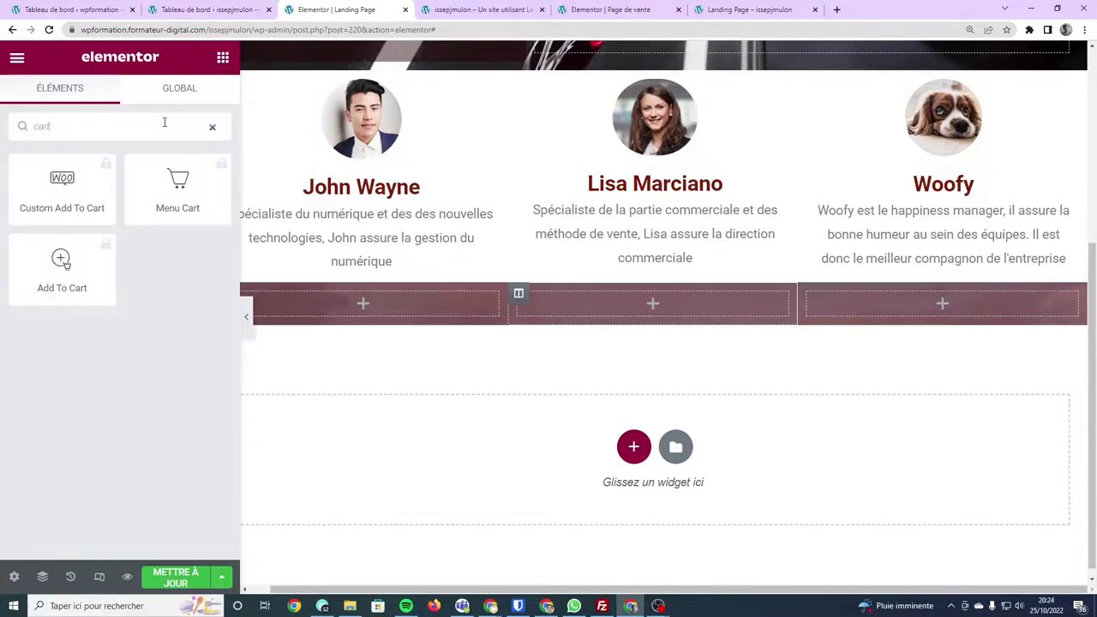
{"action": "key", "text": "BackSpace"}
{"action": "key", "text": "BackSpace"}
{"action": "key", "text": "BackSpace"}
{"action": "key", "text": "BackSpace"}
{"action": "type", "text": "im"}
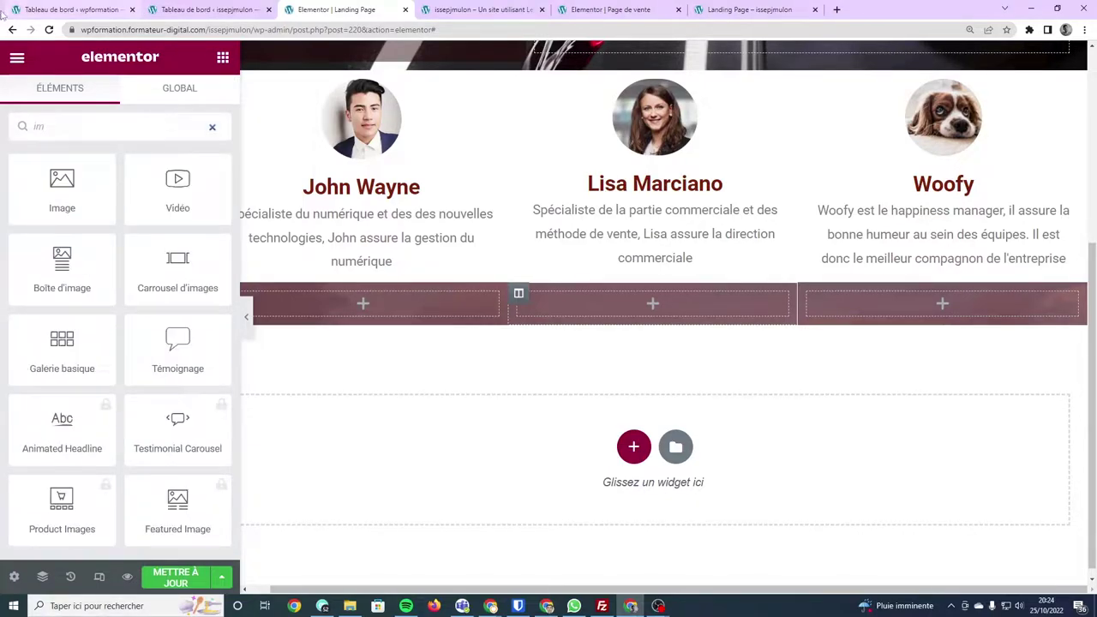
{"action": "left_click_drag", "start_coordinate": [62, 188], "coordinate": [850, 302]}
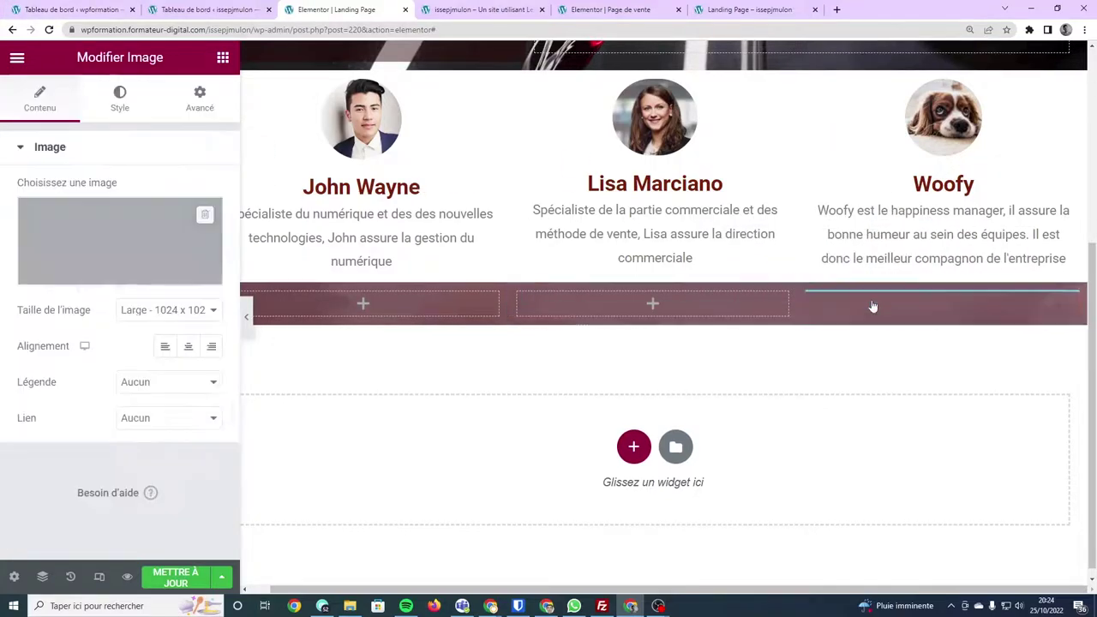
Insert france-contour.png from the Médiathèque into the Image widget.
{"action": "left_click", "coordinate": [120, 244]}
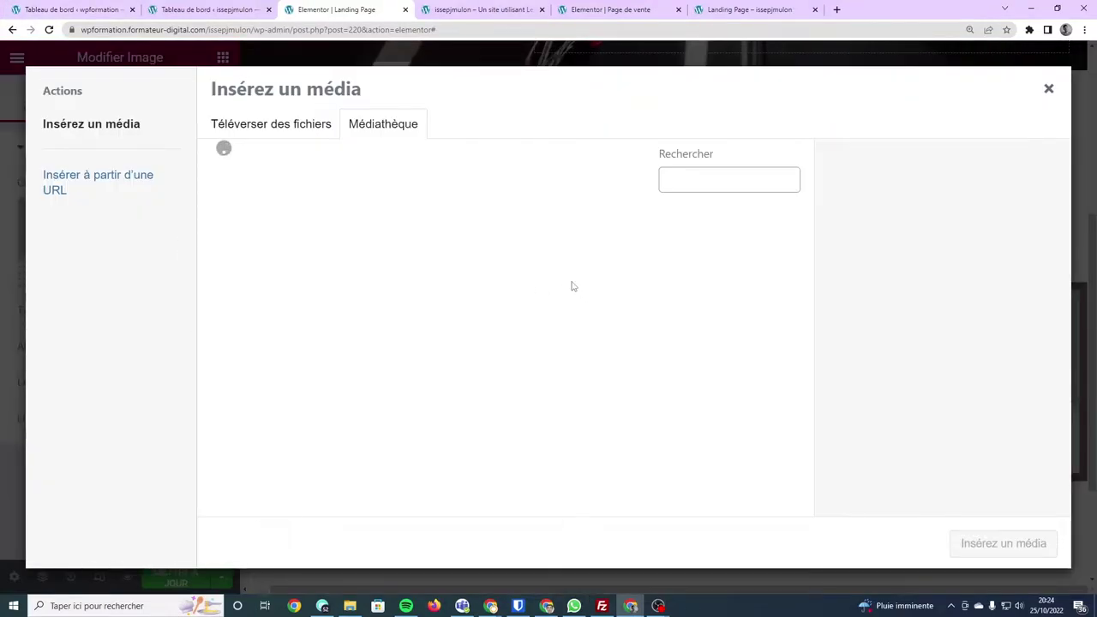
{"action": "left_click", "coordinate": [509, 263]}
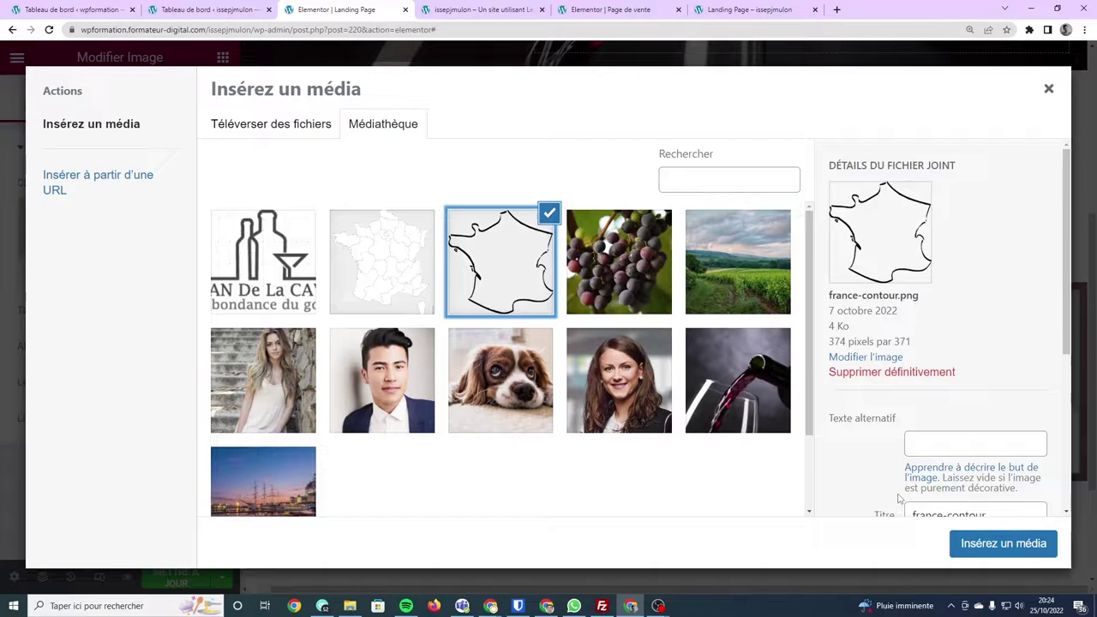
{"action": "left_click", "coordinate": [1013, 546]}
{"action": "scroll", "coordinate": [937, 418], "scroll_direction": "down", "scroll_amount": 2}
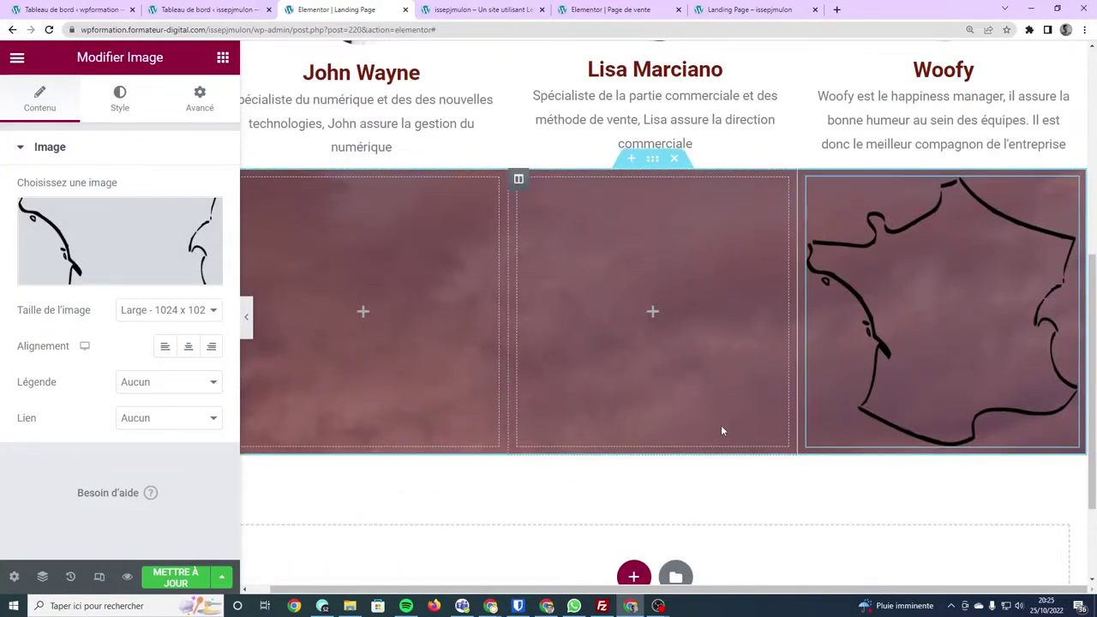
Look through the image widget's Style and Advanced settings.
{"action": "left_click", "coordinate": [121, 99]}
{"action": "left_click", "coordinate": [199, 101]}
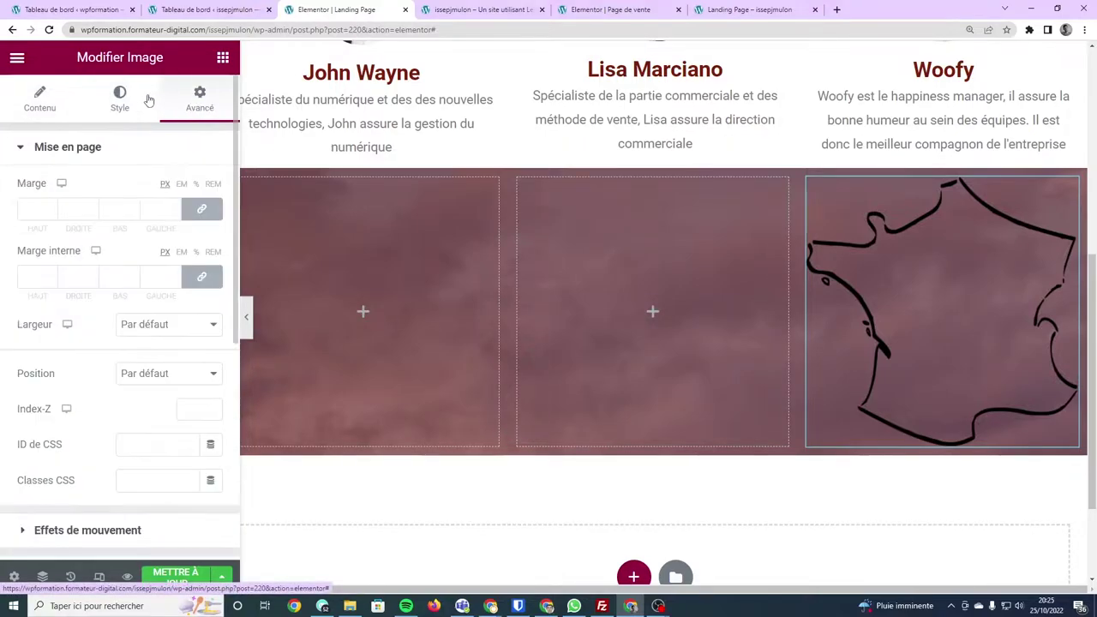
{"action": "left_click", "coordinate": [119, 101]}
{"action": "scroll", "coordinate": [95, 215], "scroll_direction": "down", "scroll_amount": 2}
{"action": "scroll", "coordinate": [83, 137], "scroll_direction": "up", "scroll_amount": 2}
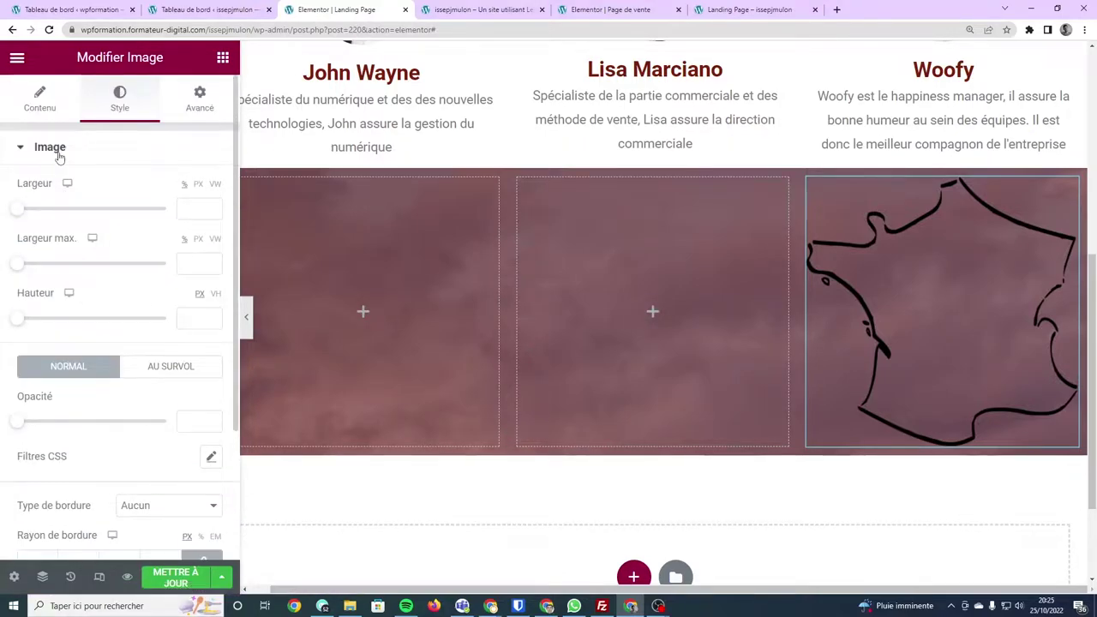
{"action": "left_click", "coordinate": [45, 107]}
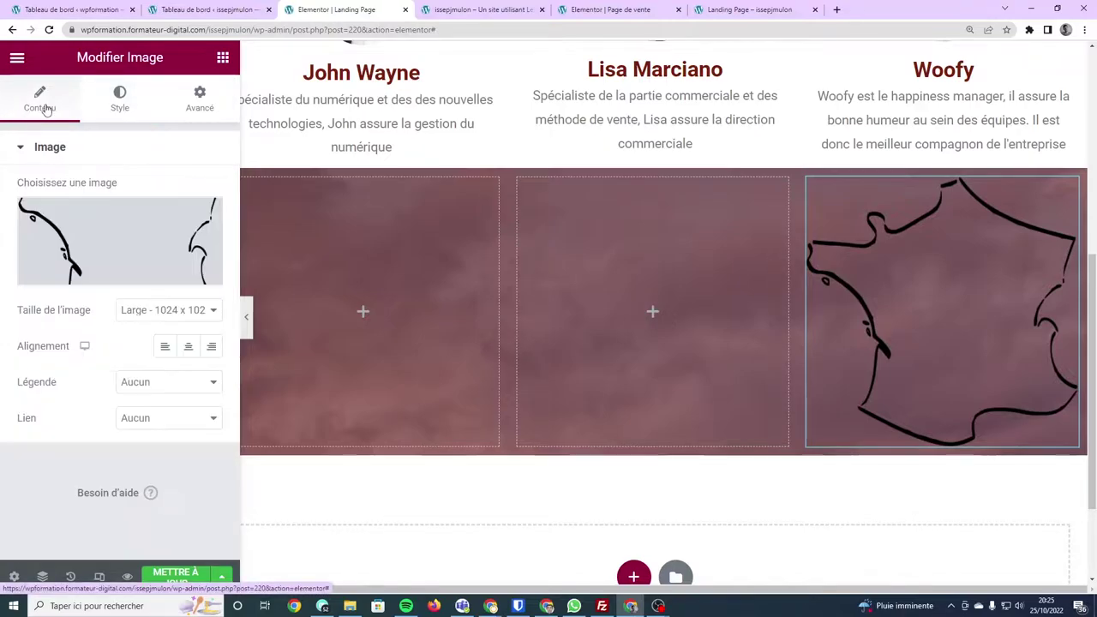
{"action": "left_click", "coordinate": [133, 110]}
{"action": "scroll", "coordinate": [103, 248], "scroll_direction": "down", "scroll_amount": 1}
{"action": "scroll", "coordinate": [78, 299], "scroll_direction": "down", "scroll_amount": 1}
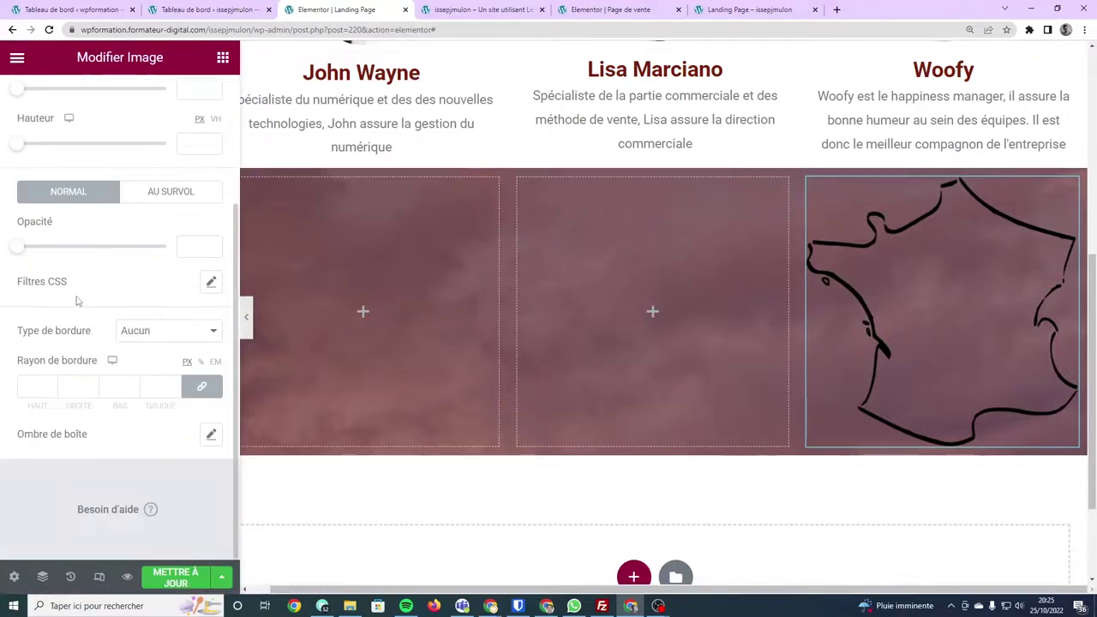
{"action": "scroll", "coordinate": [61, 206], "scroll_direction": "up", "scroll_amount": 2}
{"action": "left_click", "coordinate": [197, 105]}
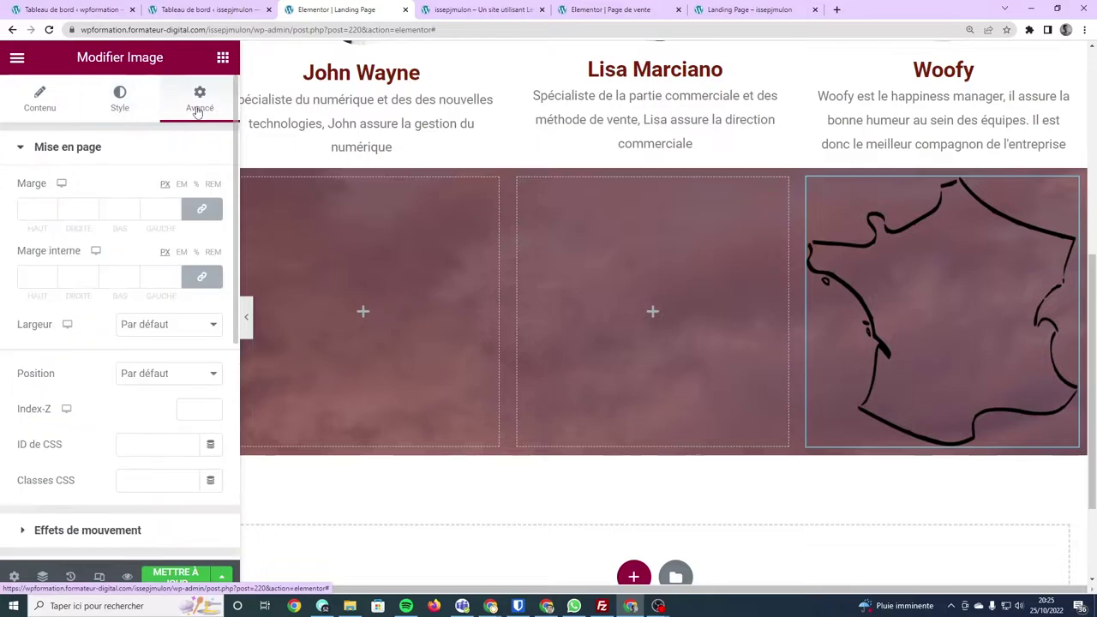
Give the map column a Classic background using the global sous-titre grey.
{"action": "left_click", "coordinate": [808, 180]}
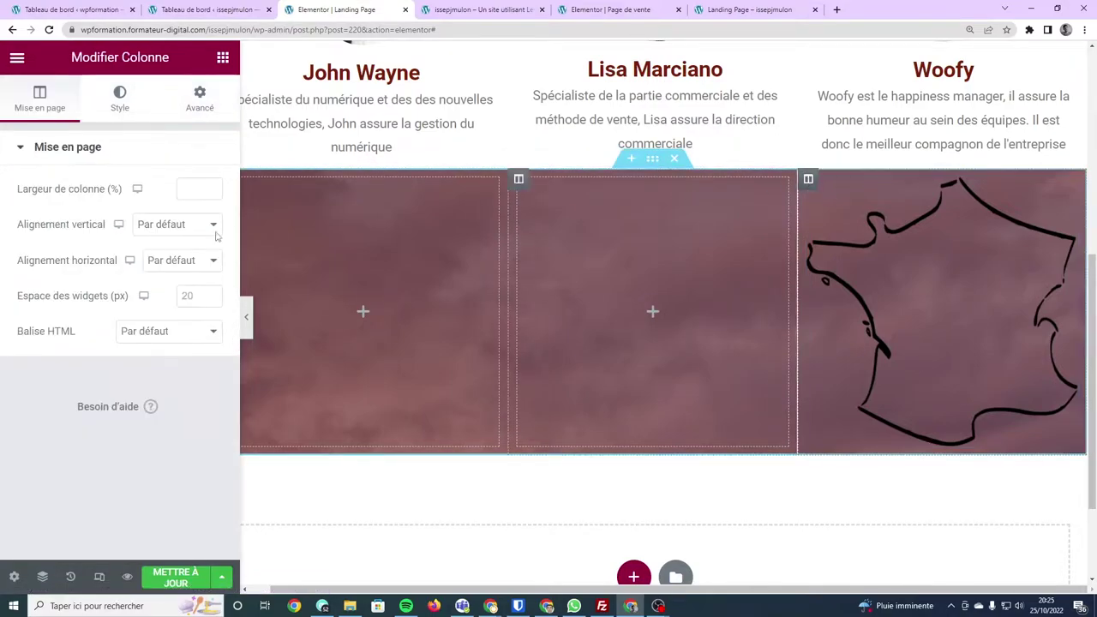
{"action": "left_click", "coordinate": [116, 99]}
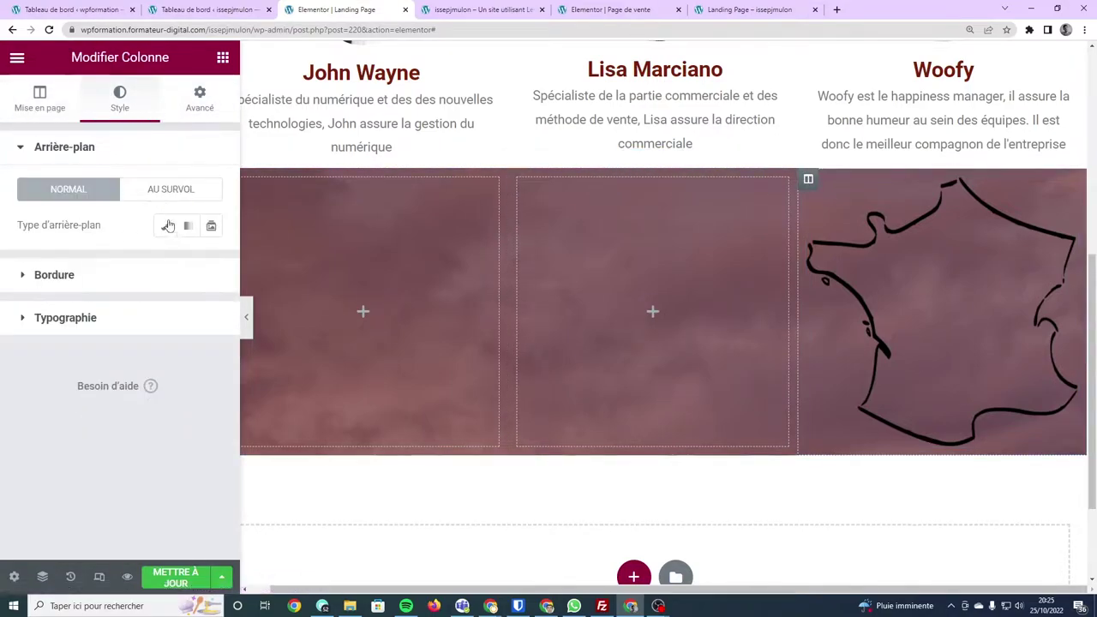
{"action": "left_click", "coordinate": [166, 225]}
{"action": "left_click", "coordinate": [118, 344]}
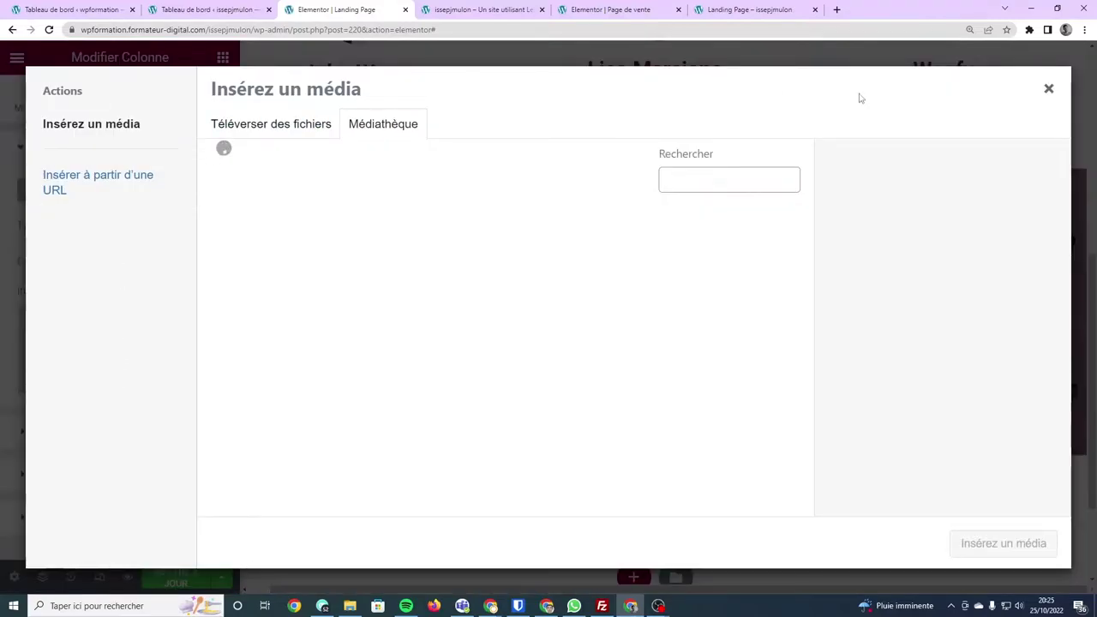
{"action": "left_click", "coordinate": [1048, 88]}
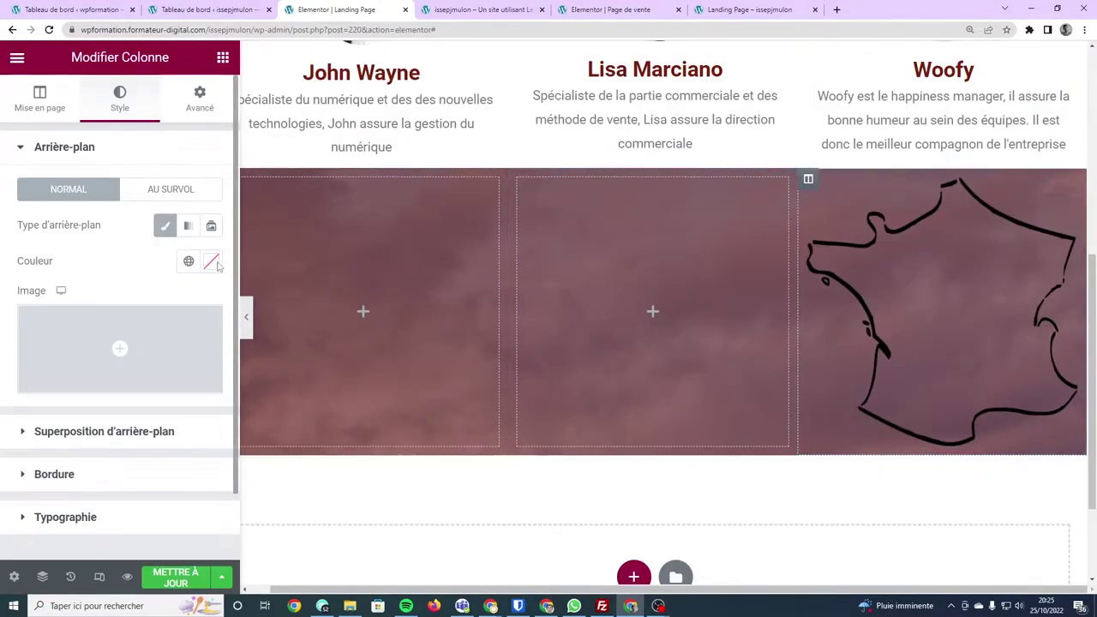
{"action": "left_click", "coordinate": [189, 261]}
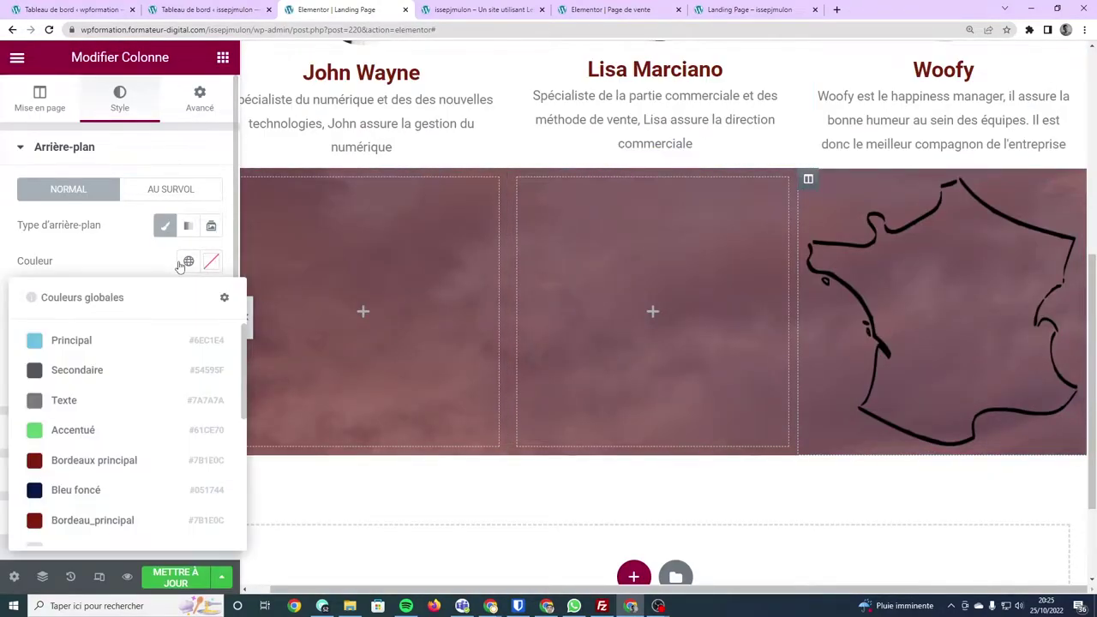
{"action": "scroll", "coordinate": [54, 416], "scroll_direction": "down", "scroll_amount": 5}
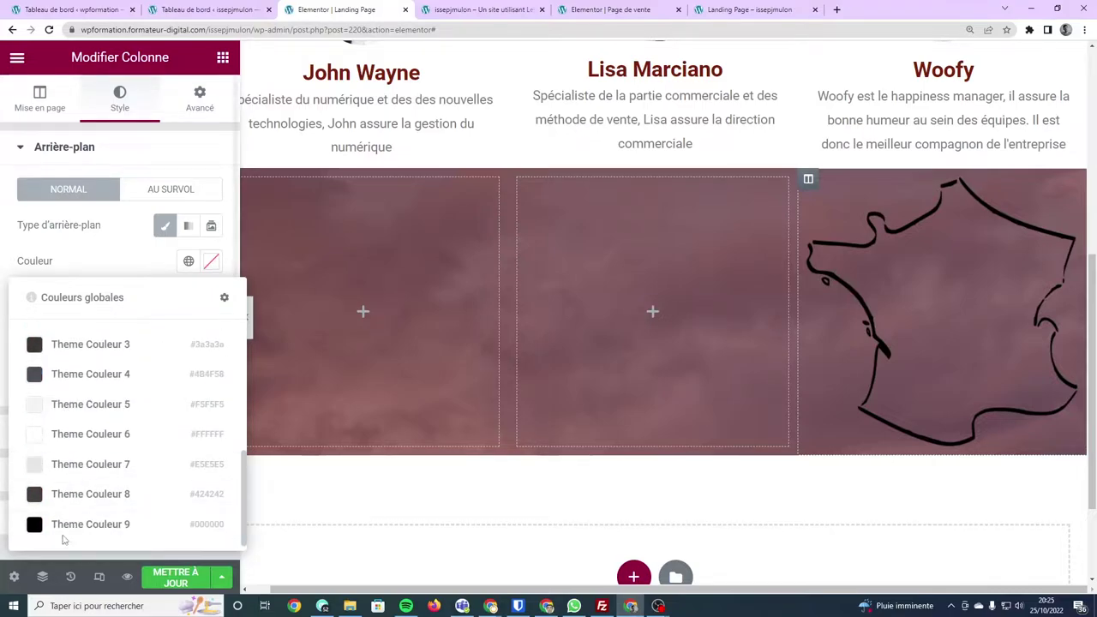
{"action": "scroll", "coordinate": [77, 437], "scroll_direction": "up", "scroll_amount": 5}
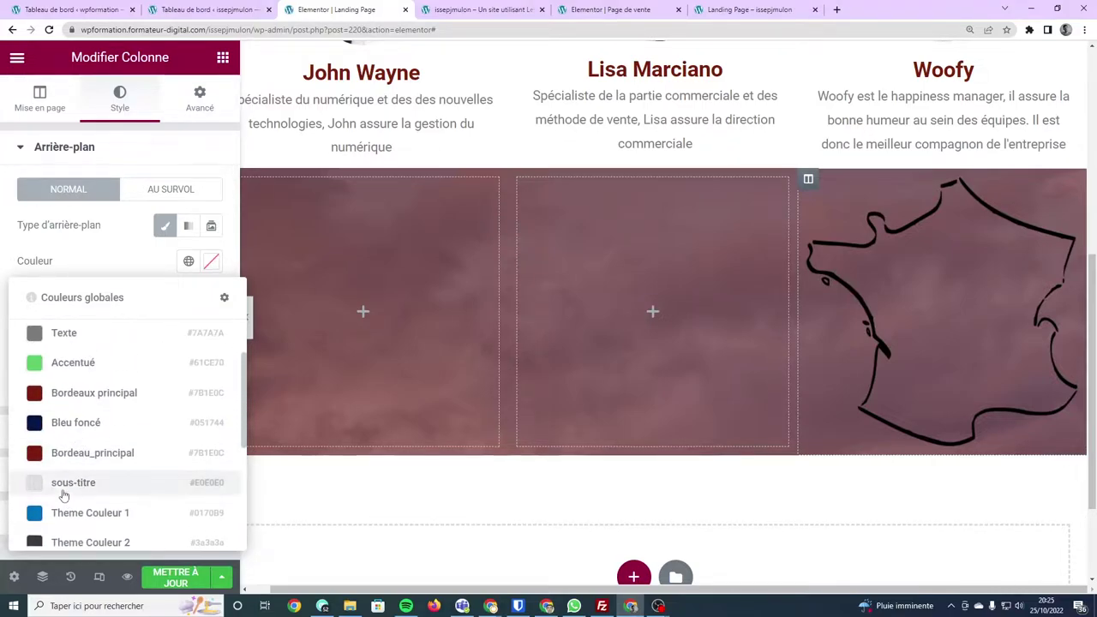
{"action": "left_click", "coordinate": [62, 485]}
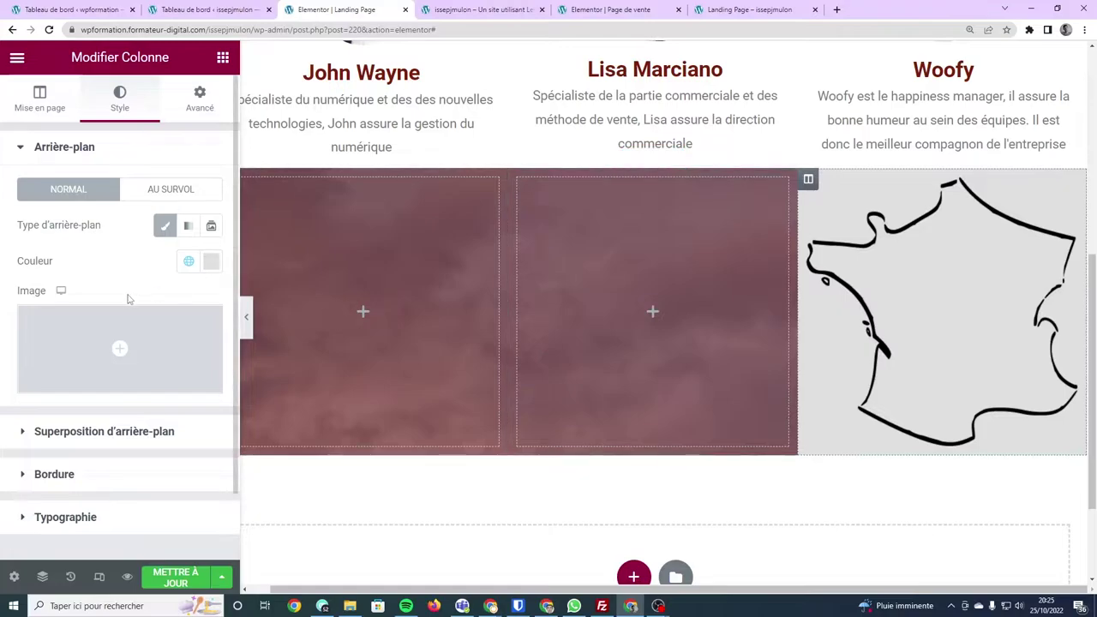
Make the column's grey background translucent, #E0E0E078.
{"action": "left_click", "coordinate": [211, 260]}
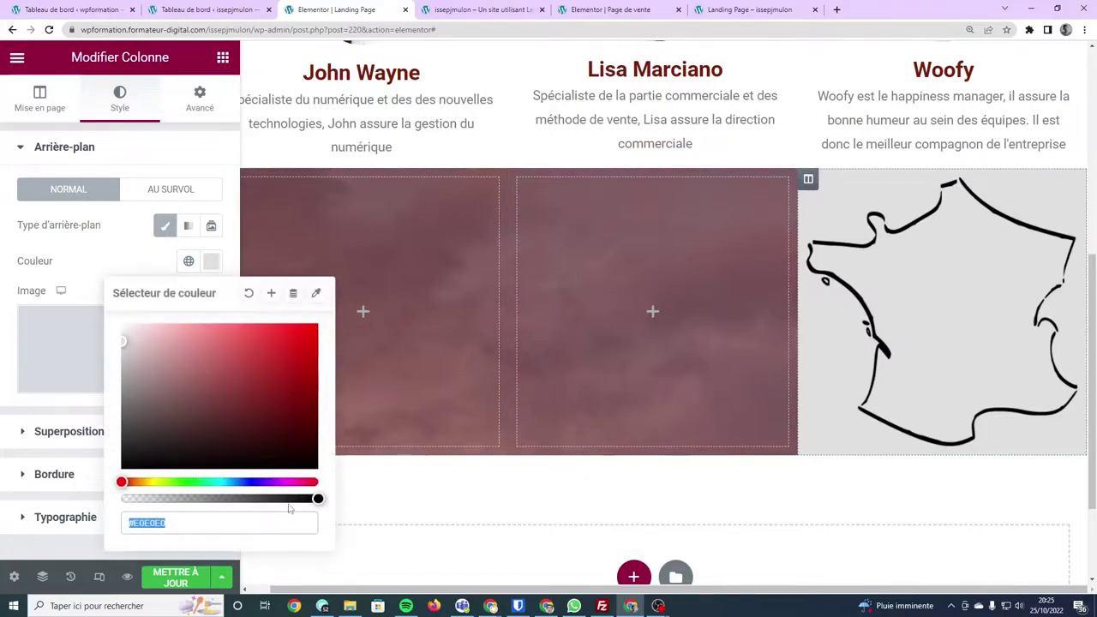
{"action": "left_click_drag", "start_coordinate": [288, 498], "coordinate": [199, 499]}
{"action": "left_click", "coordinate": [96, 265]}
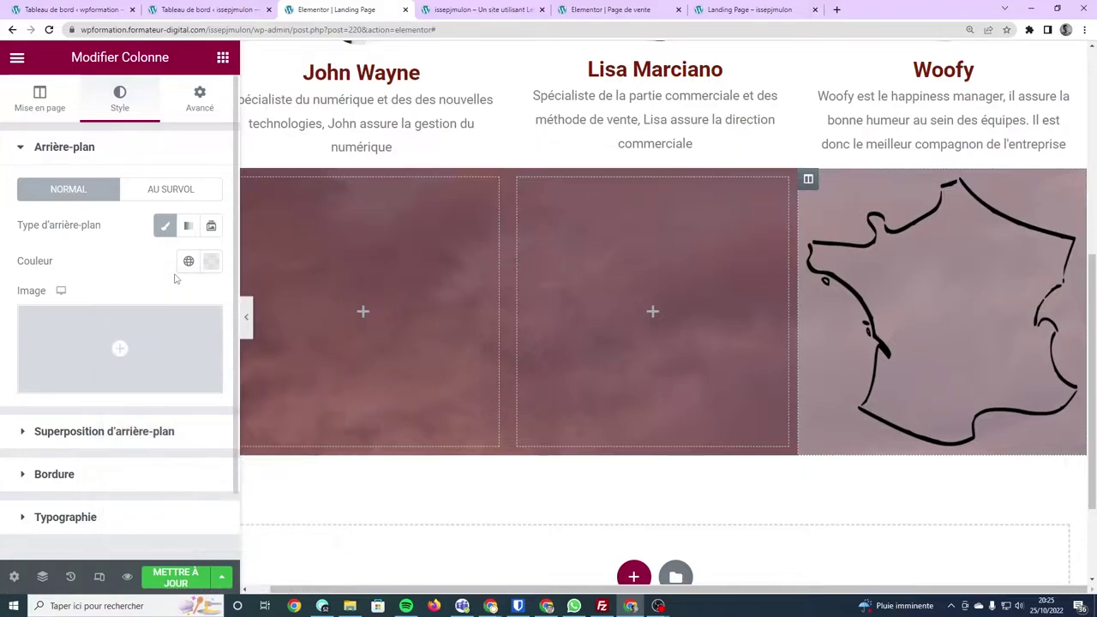
{"action": "left_click", "coordinate": [42, 476]}
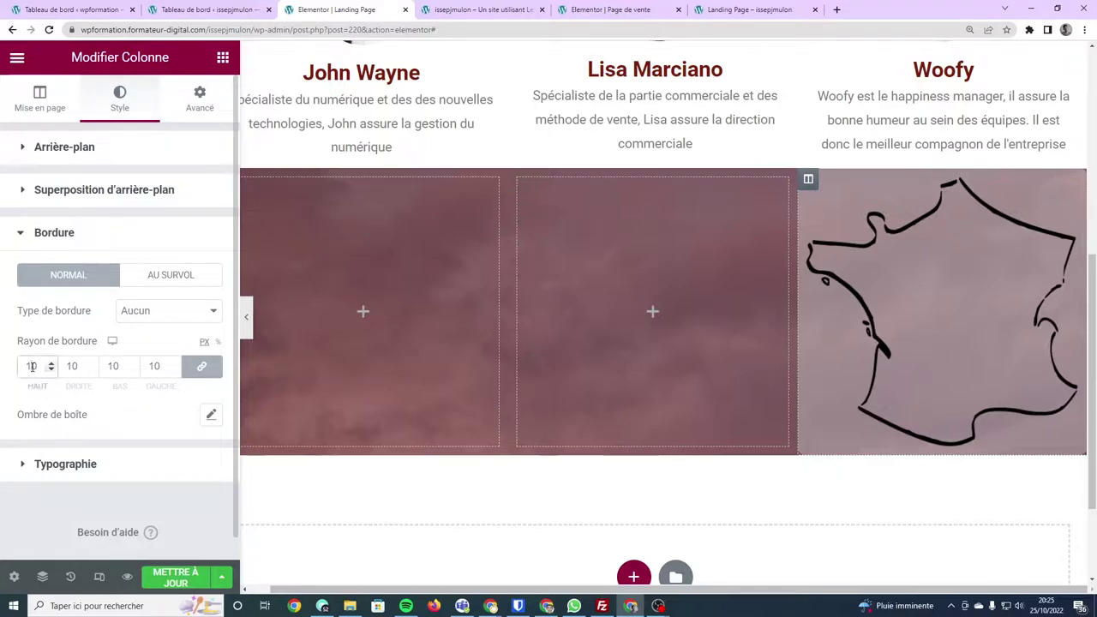
{"action": "left_click", "coordinate": [168, 581]}
{"action": "left_click", "coordinate": [129, 575]}
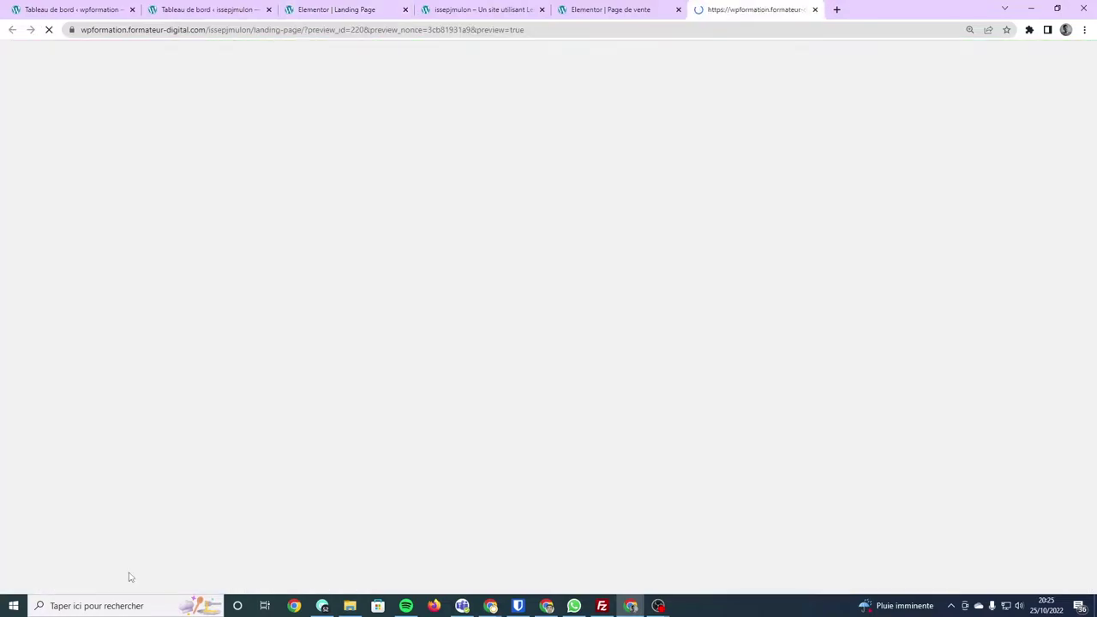
{"action": "scroll", "coordinate": [798, 283], "scroll_direction": "down", "scroll_amount": 4}
{"action": "scroll", "coordinate": [798, 282], "scroll_direction": "down", "scroll_amount": 1}
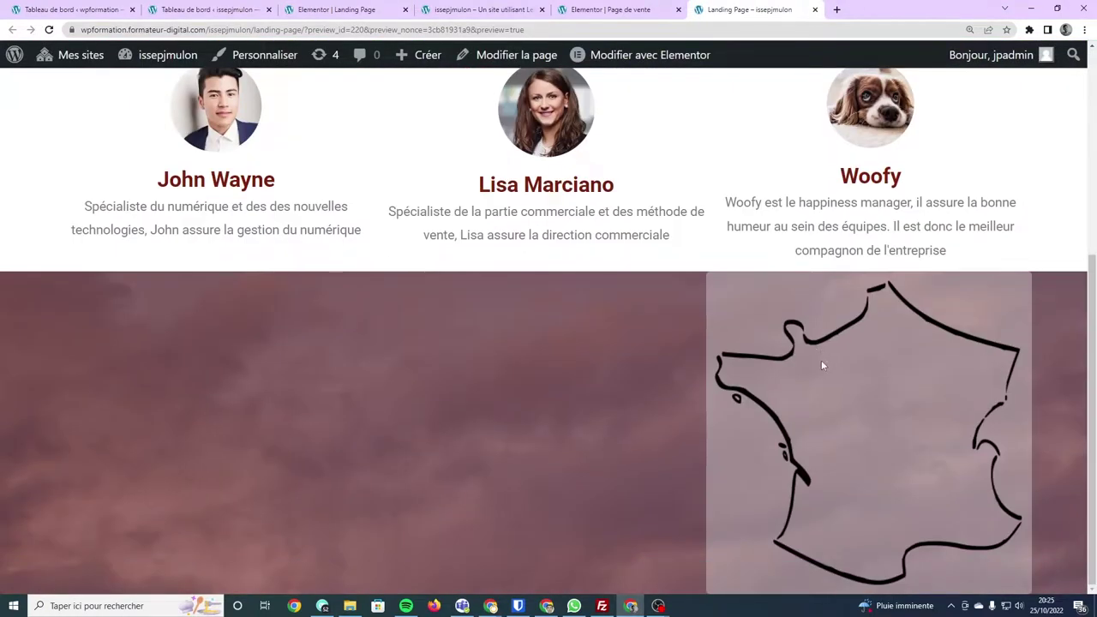
{"action": "scroll", "coordinate": [769, 497], "scroll_direction": "up", "scroll_amount": 1}
{"action": "scroll", "coordinate": [779, 481], "scroll_direction": "down", "scroll_amount": 1}
{"action": "left_click", "coordinate": [665, 17]}
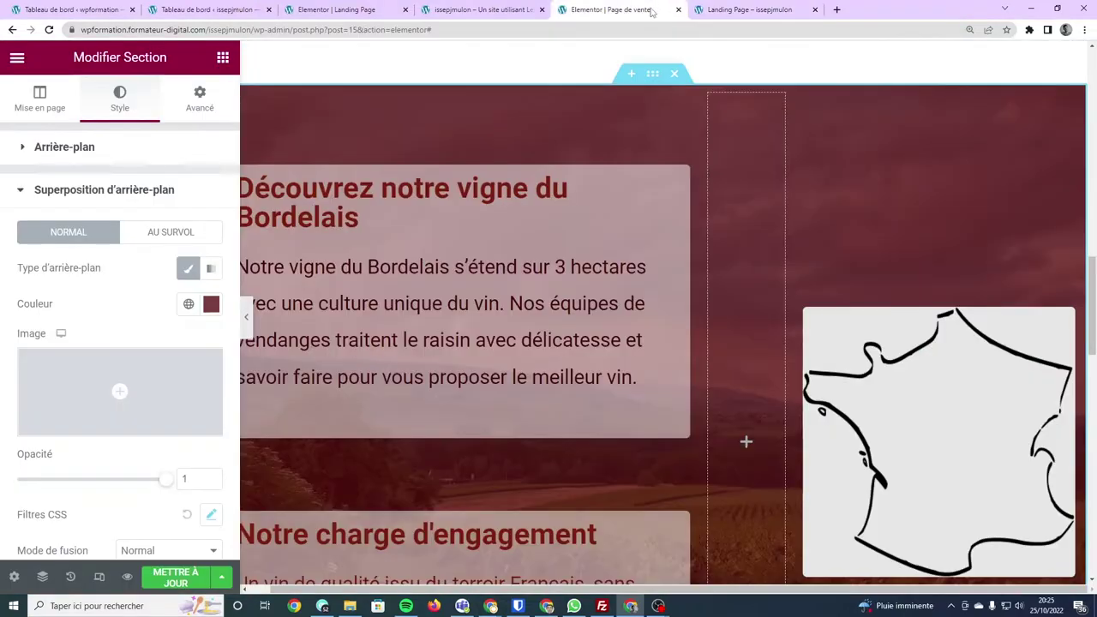
{"action": "left_click", "coordinate": [954, 387]}
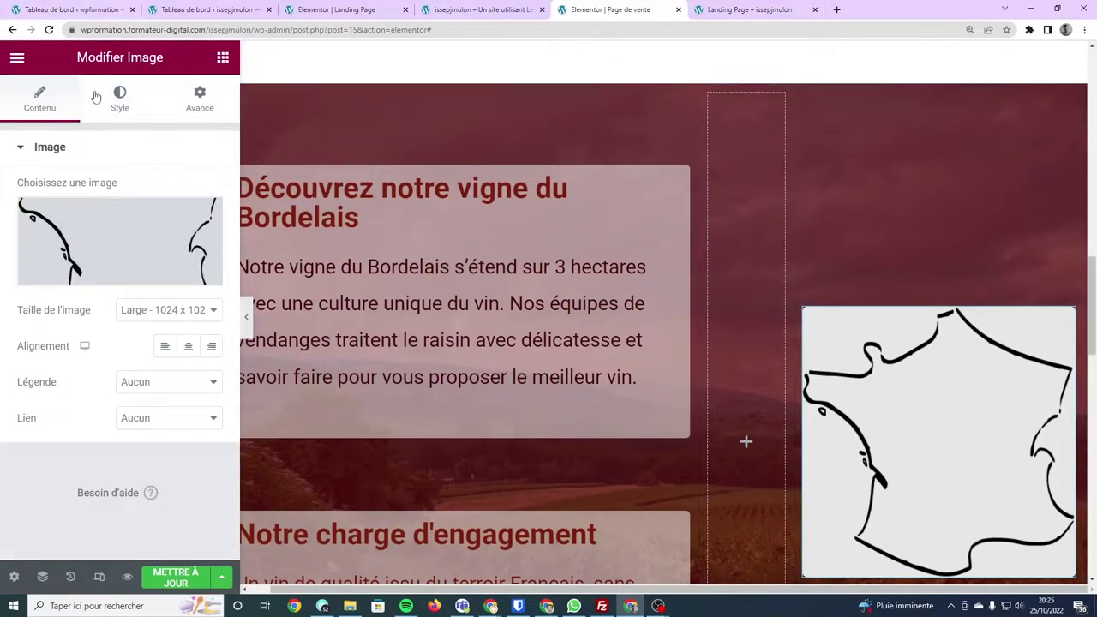
{"action": "left_click", "coordinate": [120, 98]}
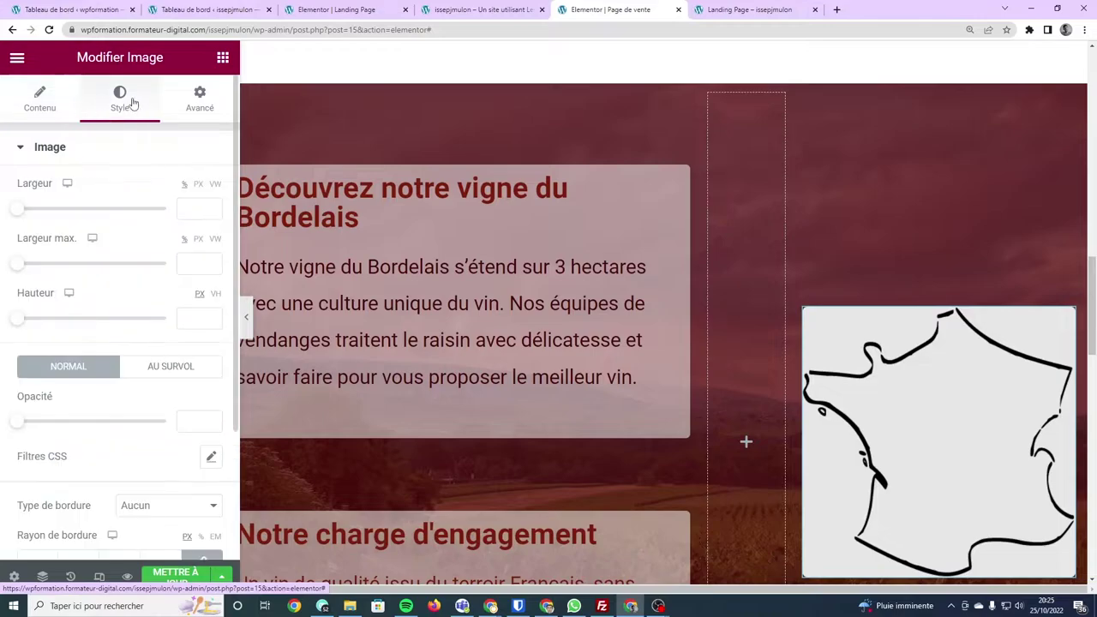
{"action": "left_click", "coordinate": [183, 101]}
{"action": "scroll", "coordinate": [117, 240], "scroll_direction": "down", "scroll_amount": 5}
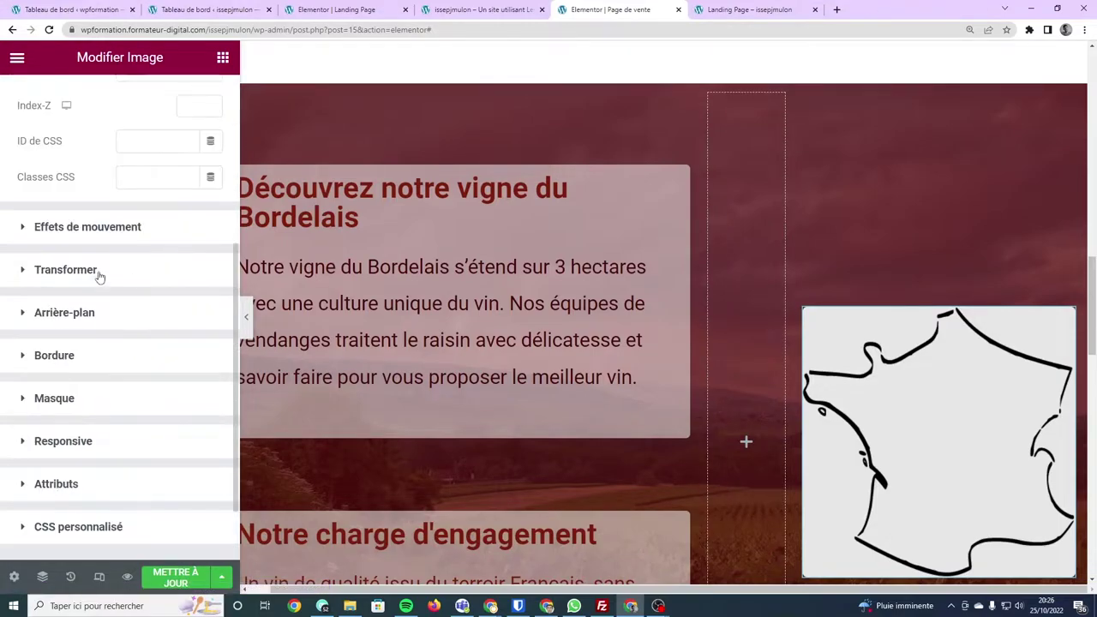
{"action": "scroll", "coordinate": [99, 276], "scroll_direction": "up", "scroll_amount": 3}
{"action": "scroll", "coordinate": [105, 238], "scroll_direction": "up", "scroll_amount": 2}
{"action": "left_click", "coordinate": [137, 107]}
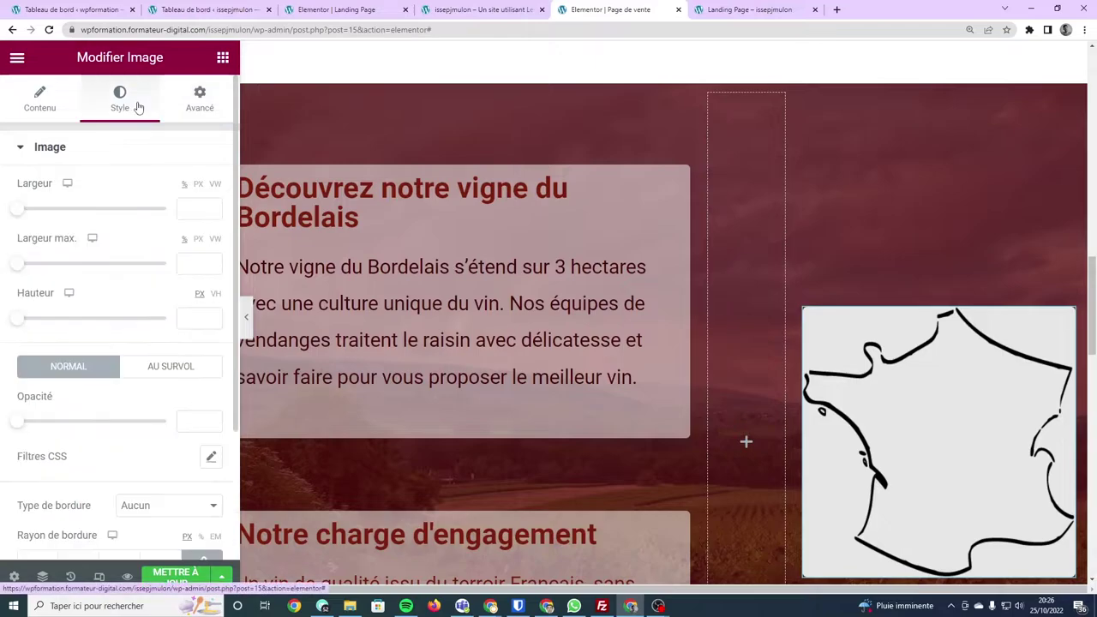
{"action": "left_click", "coordinate": [497, 10]}
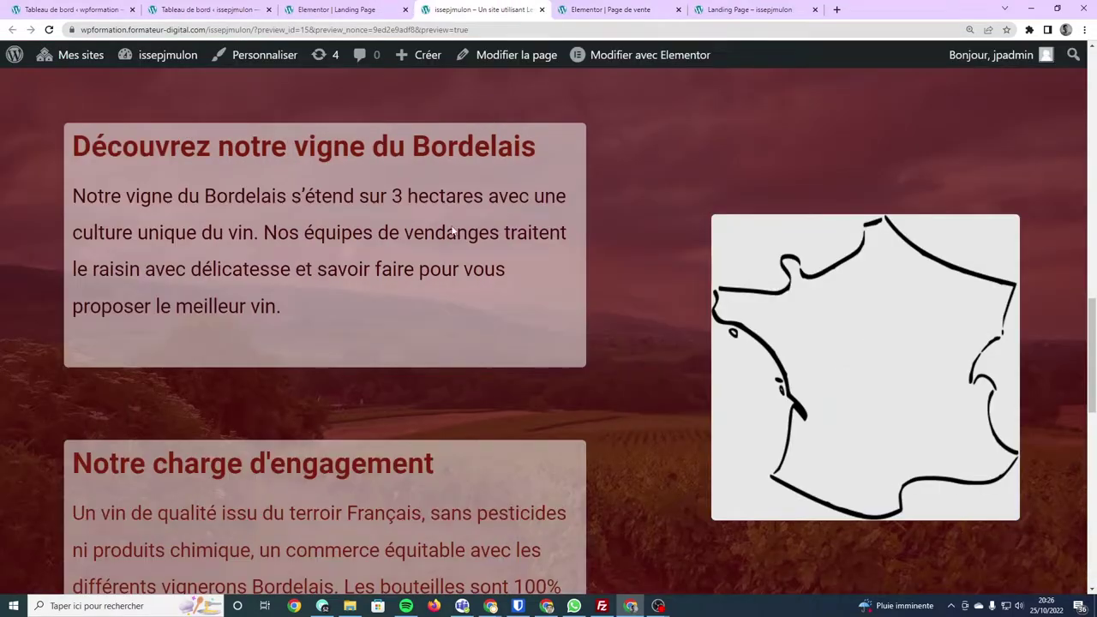
{"action": "left_click", "coordinate": [360, 10]}
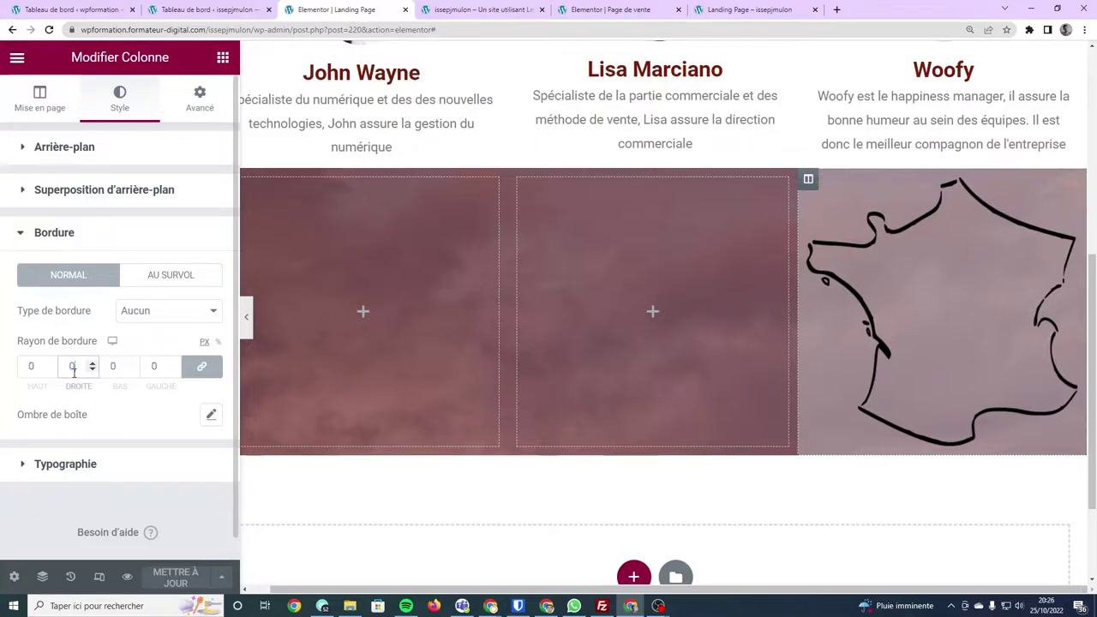
Drag an Inner Section into the first column and delete one of its two columns.
{"action": "left_click", "coordinate": [362, 311]}
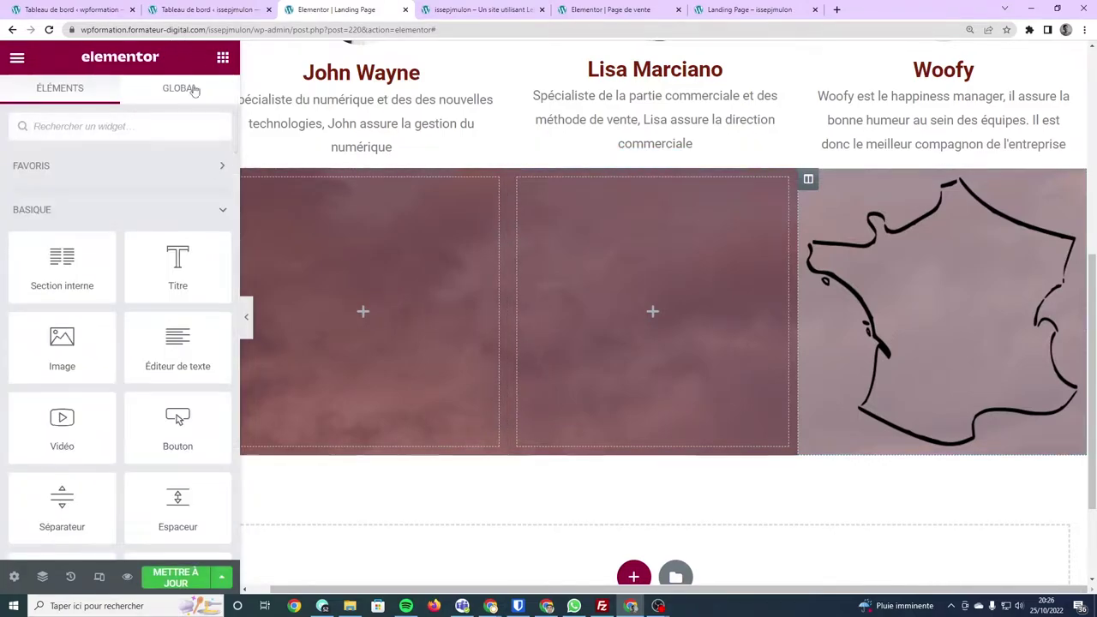
{"action": "left_click_drag", "start_coordinate": [61, 266], "coordinate": [283, 265]}
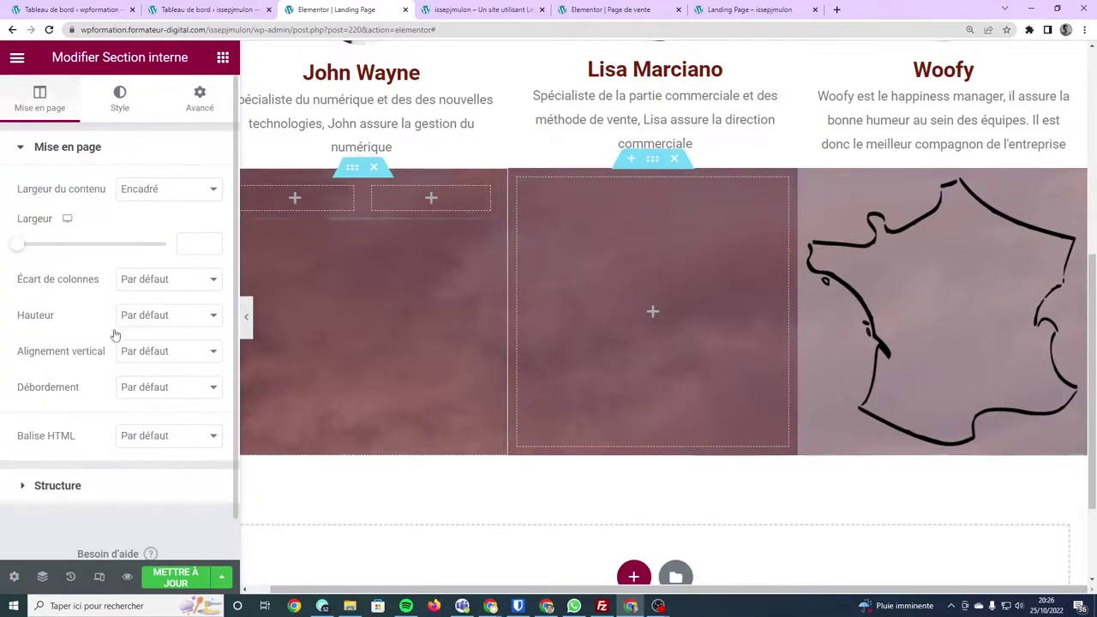
{"action": "right_click", "coordinate": [248, 189]}
{"action": "left_click", "coordinate": [314, 431]}
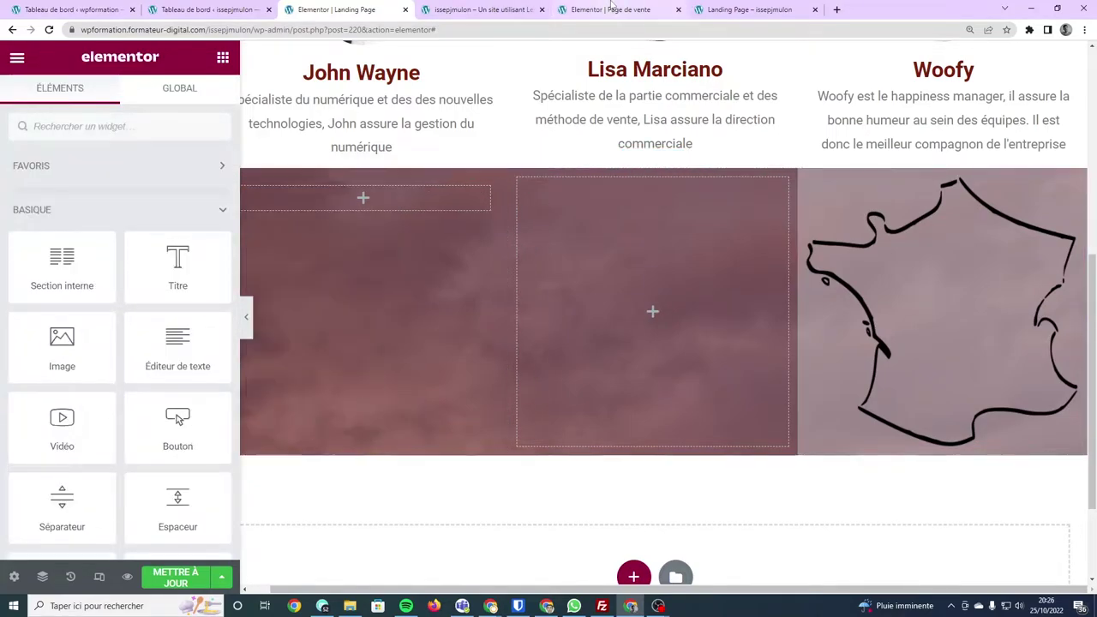
Copy the heading 'Découvrez notre vigne du Bordelais' from the Page de vente.
{"action": "left_click", "coordinate": [610, 9]}
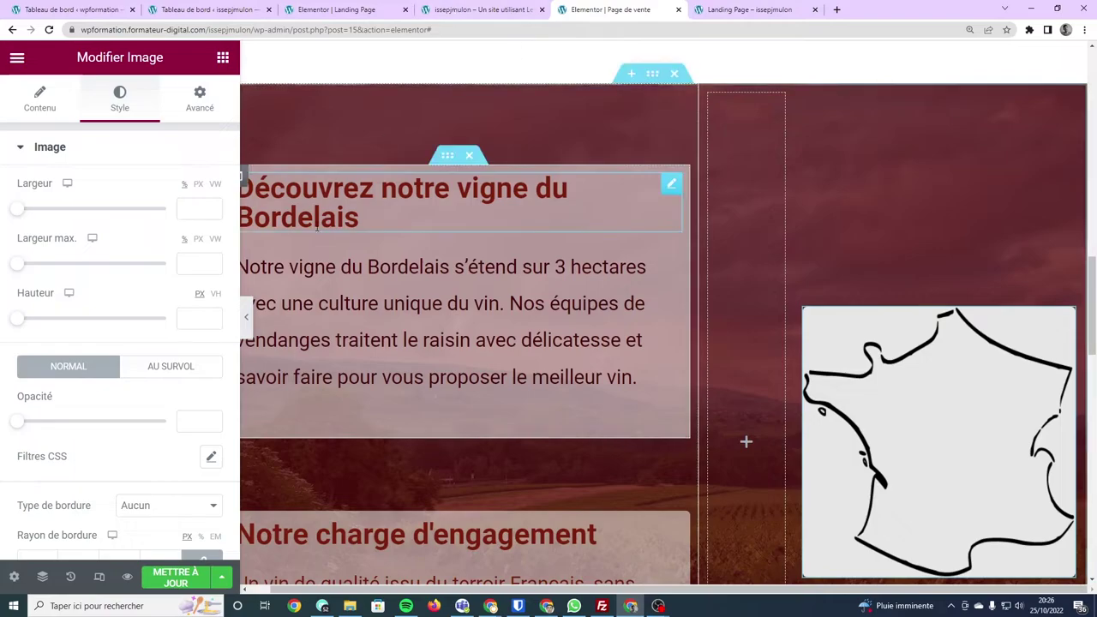
{"action": "left_click_drag", "start_coordinate": [367, 215], "coordinate": [233, 198]}
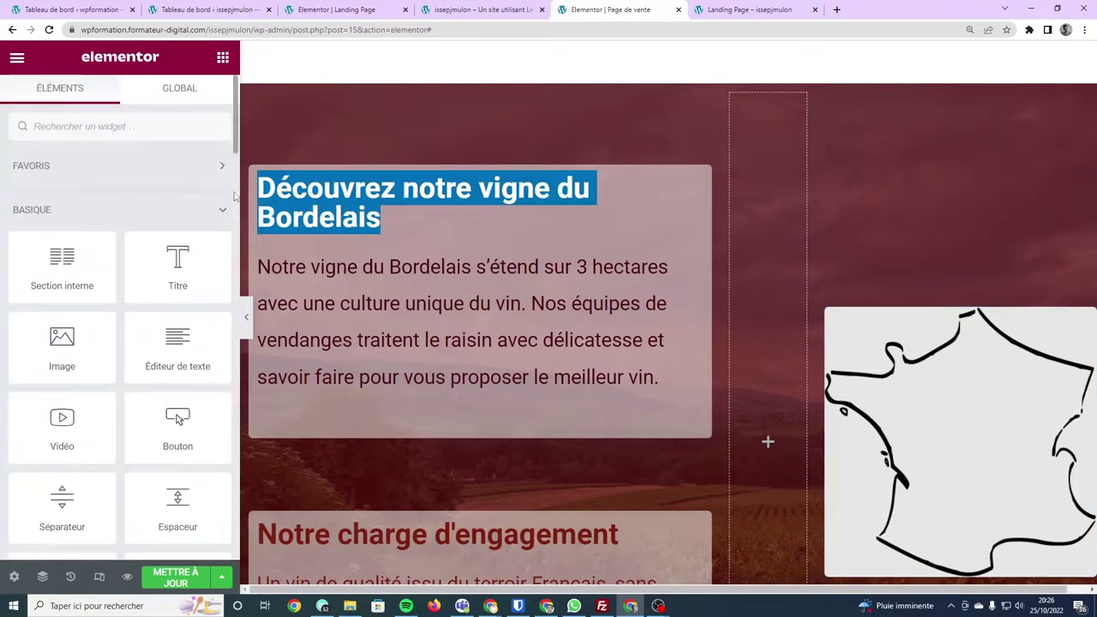
{"action": "left_click", "coordinate": [449, 11]}
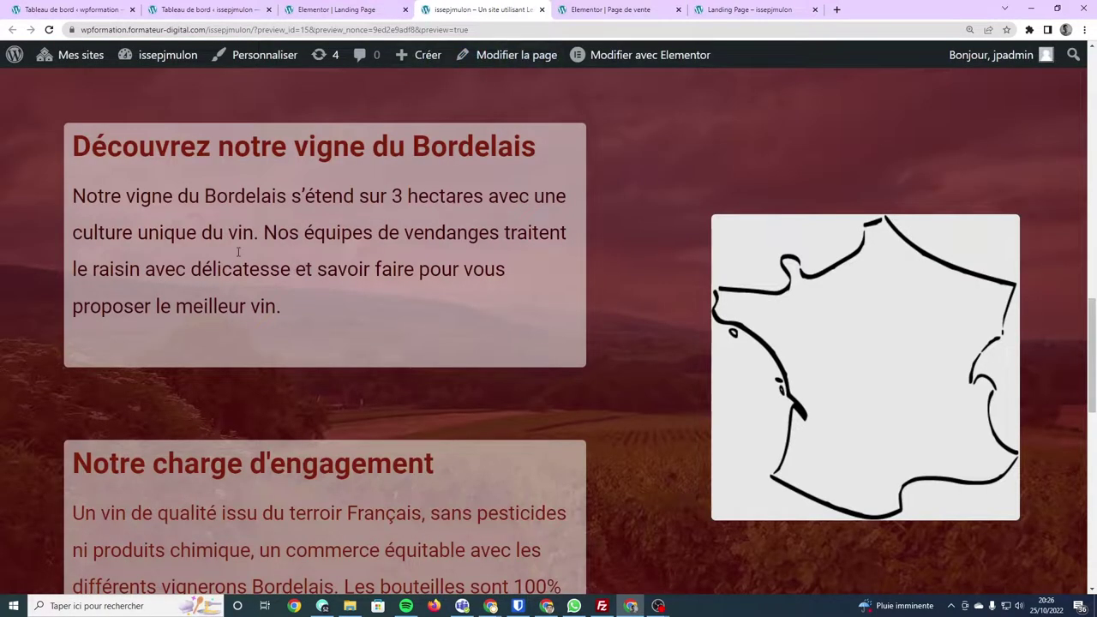
{"action": "left_click", "coordinate": [370, 9]}
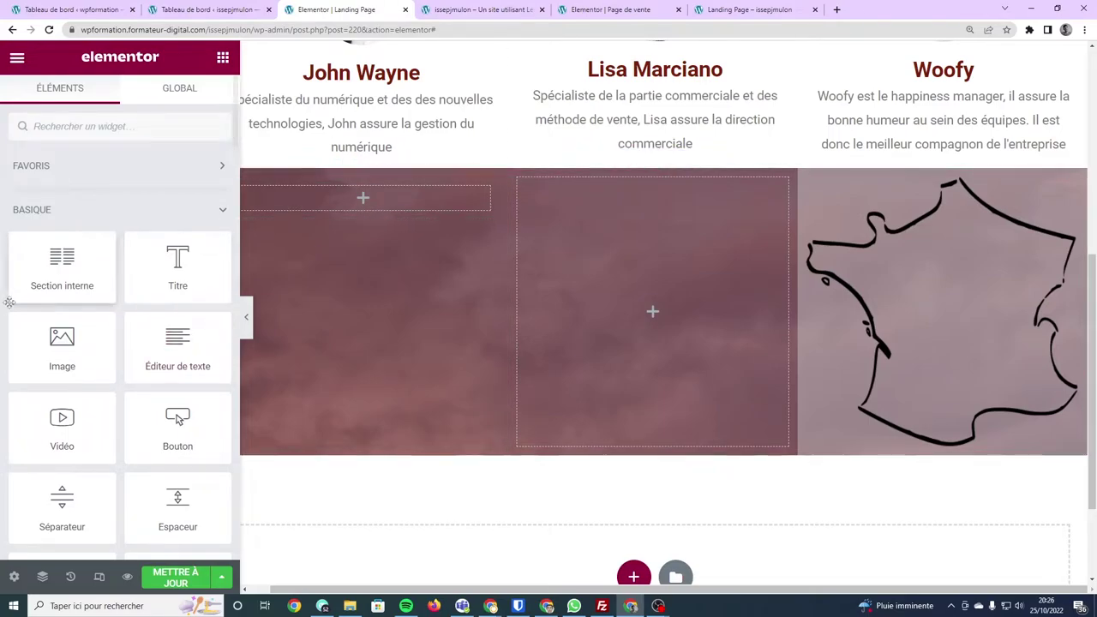
Add a Heading to the first column and paste 'Découvrez notre vigne du Bordelais' into it.
{"action": "left_click_drag", "start_coordinate": [177, 266], "coordinate": [397, 204]}
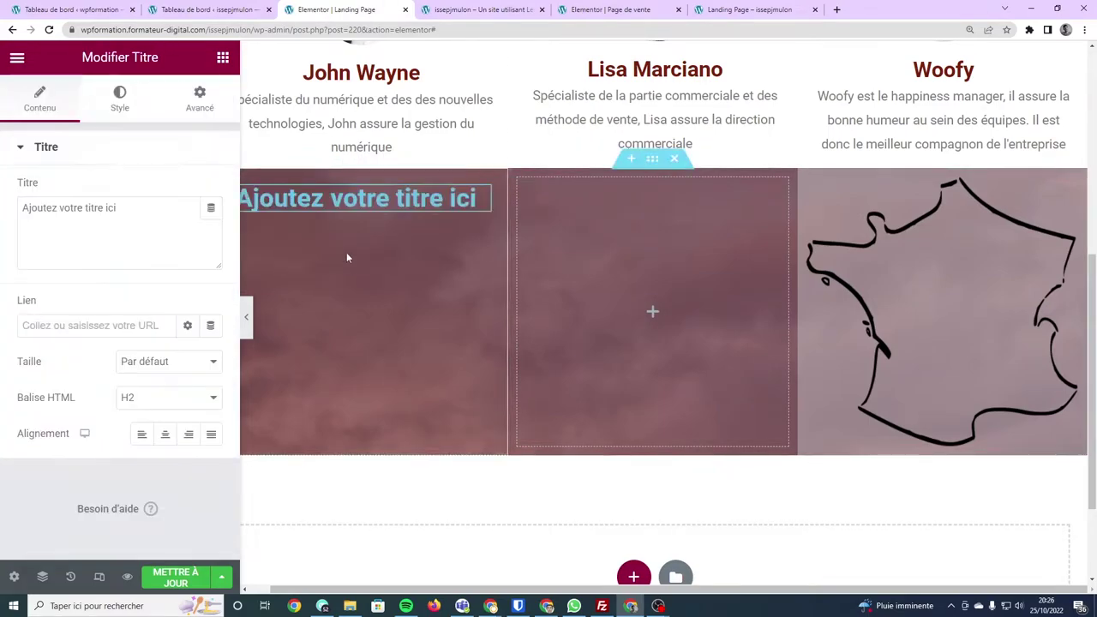
{"action": "key", "text": "ctrl+a"}
{"action": "type", "text": "#5A0D0DC4"}
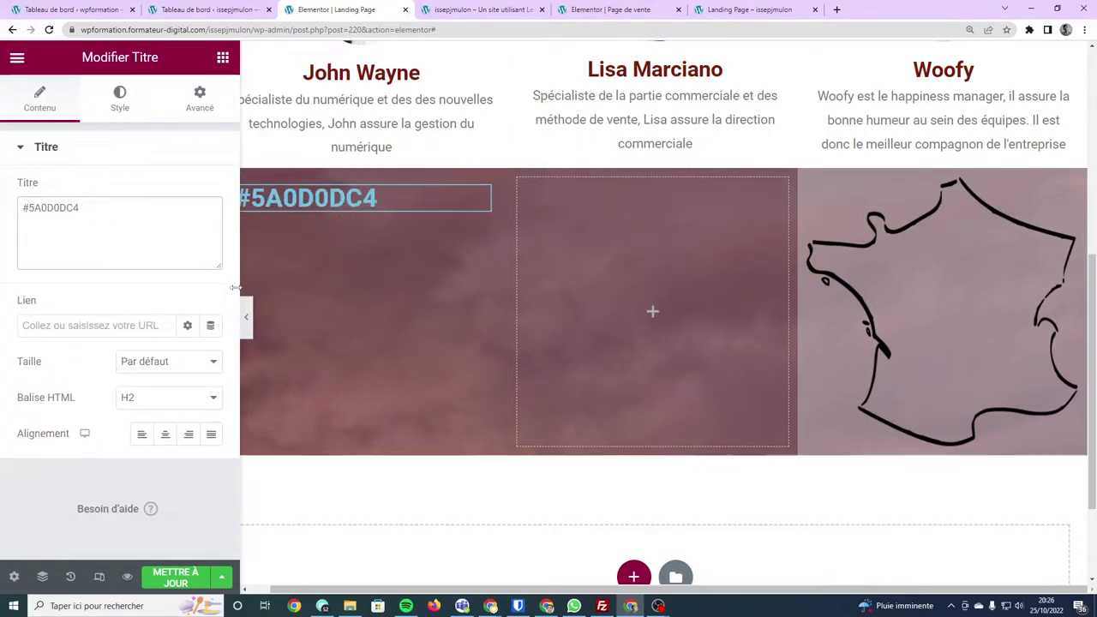
{"action": "left_click", "coordinate": [510, 12]}
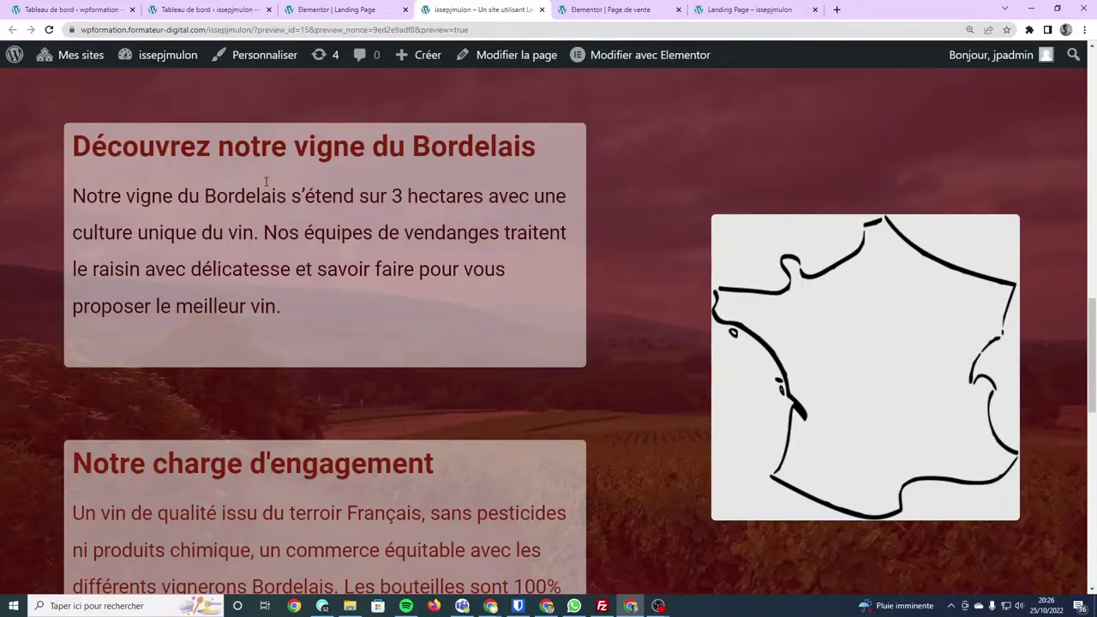
{"action": "triple_click", "coordinate": [281, 138]}
{"action": "key", "text": "ctrl+c"}
{"action": "left_click", "coordinate": [305, 7]}
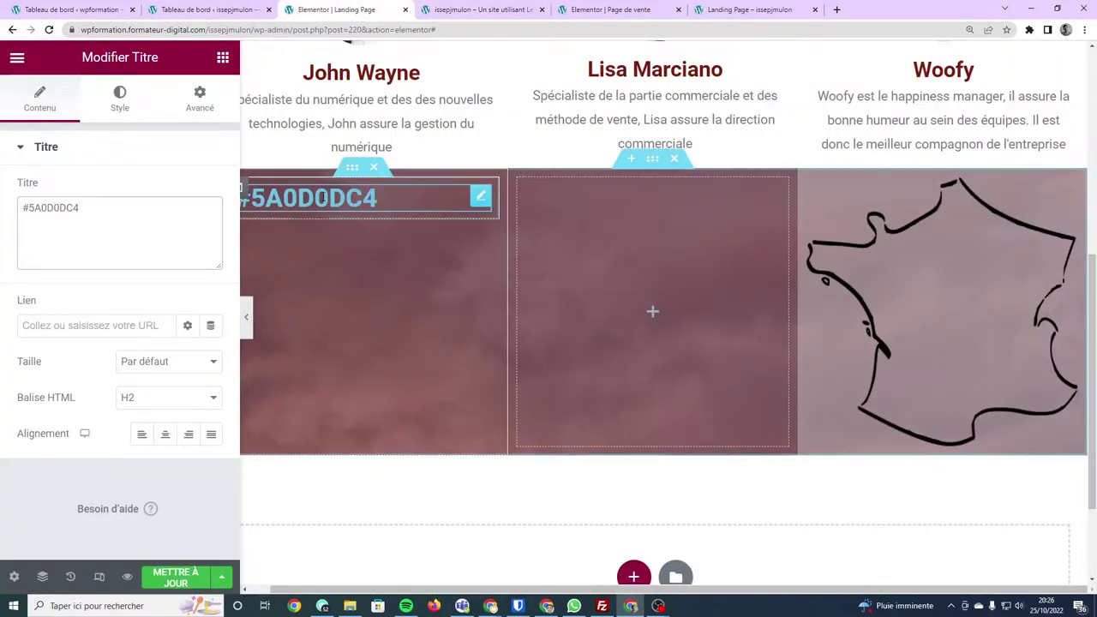
{"action": "double_click", "coordinate": [55, 225]}
{"action": "key", "text": "ctrl+v"}
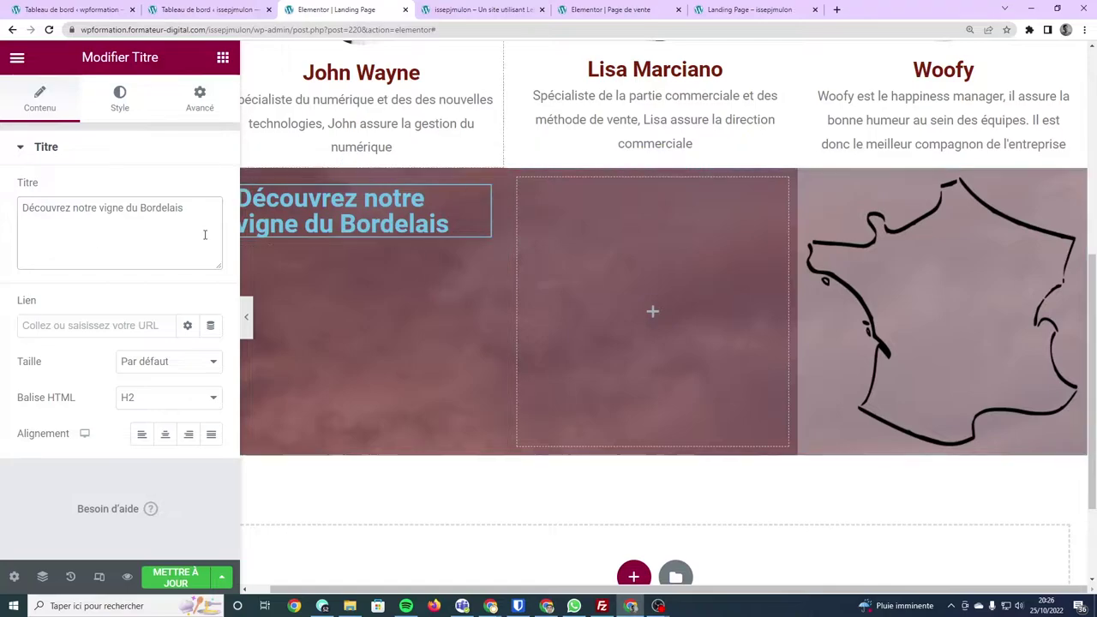
Widen the first column to 52% and search the widget panel for a text widget.
{"action": "left_click_drag", "start_coordinate": [509, 271], "coordinate": [674, 261]}
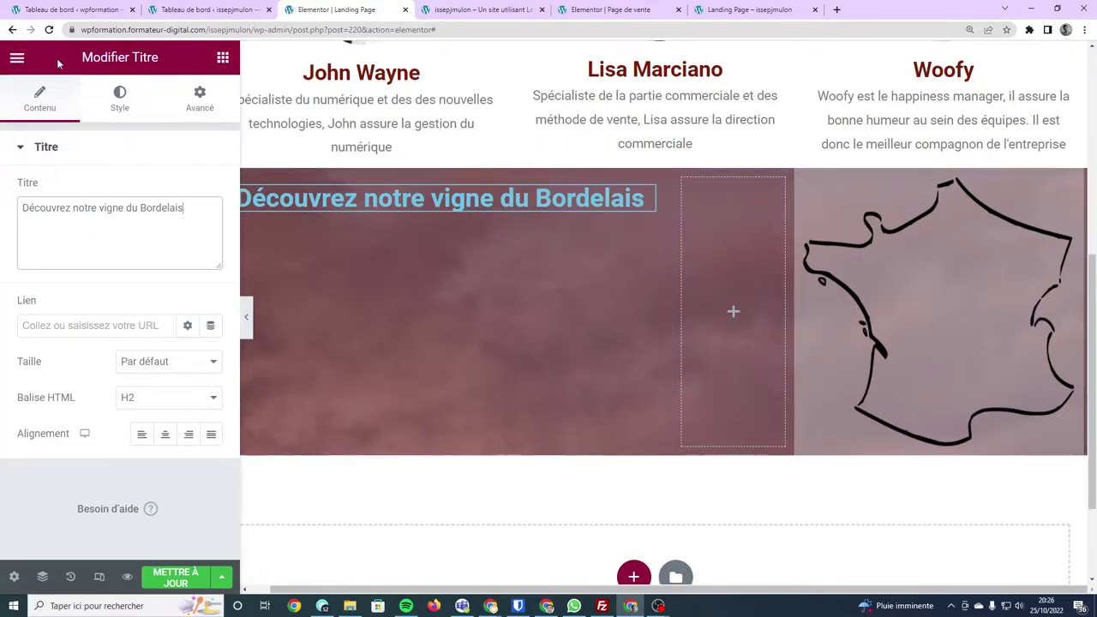
{"action": "left_click", "coordinate": [222, 58]}
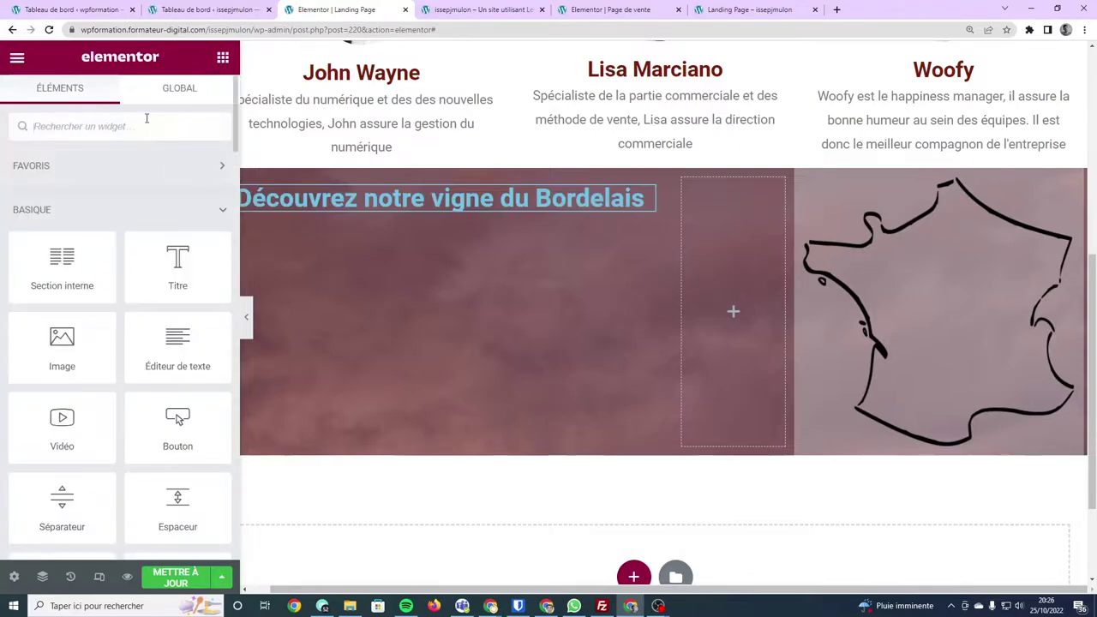
{"action": "type", "text": "ged"}
{"action": "key", "text": "F11"}
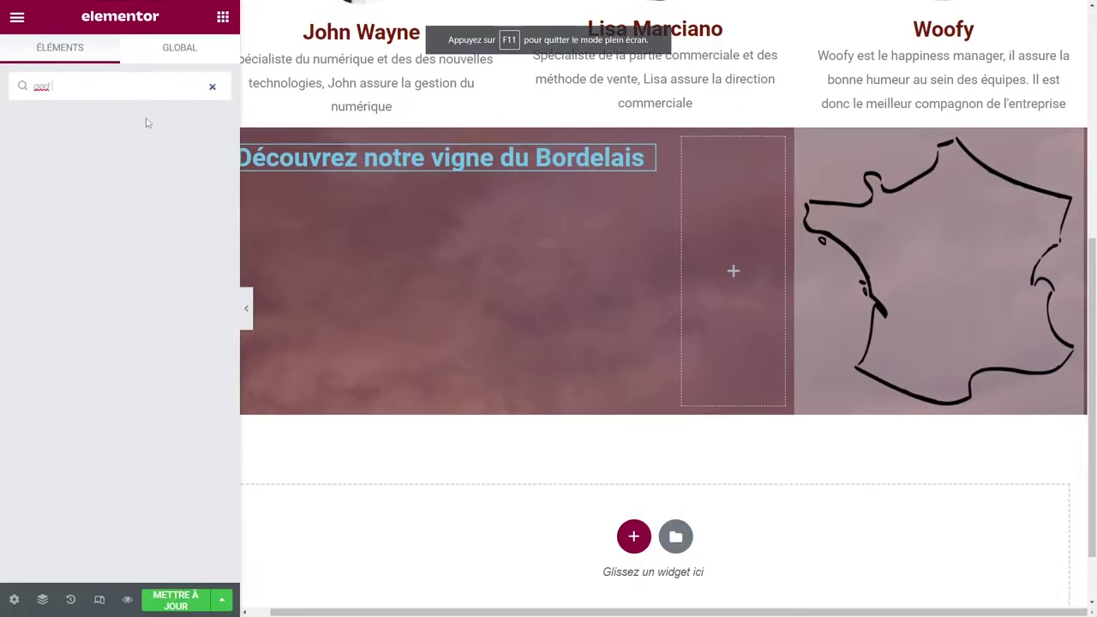
{"action": "key", "text": "F11"}
{"action": "key", "text": "BackSpace"}
{"action": "key", "text": "BackSpace"}
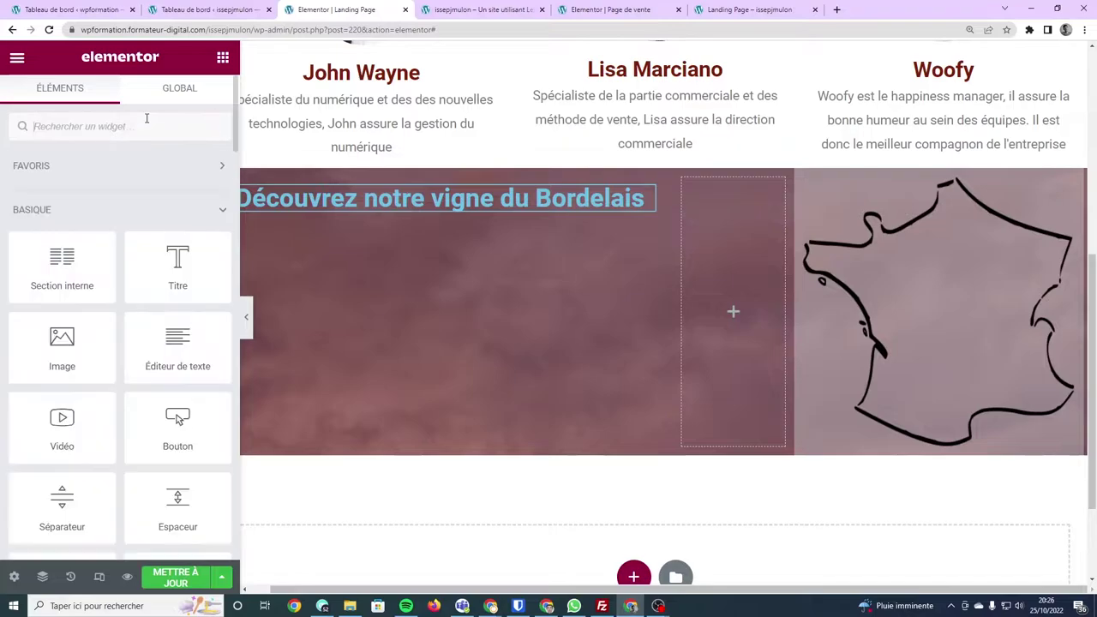
Add a text widget under the heading and paste the 3-hectare Bordelais paragraph over the Lorem ipsum.
{"action": "type", "text": "te"}
{"action": "left_click_drag", "start_coordinate": [51, 265], "coordinate": [363, 230]}
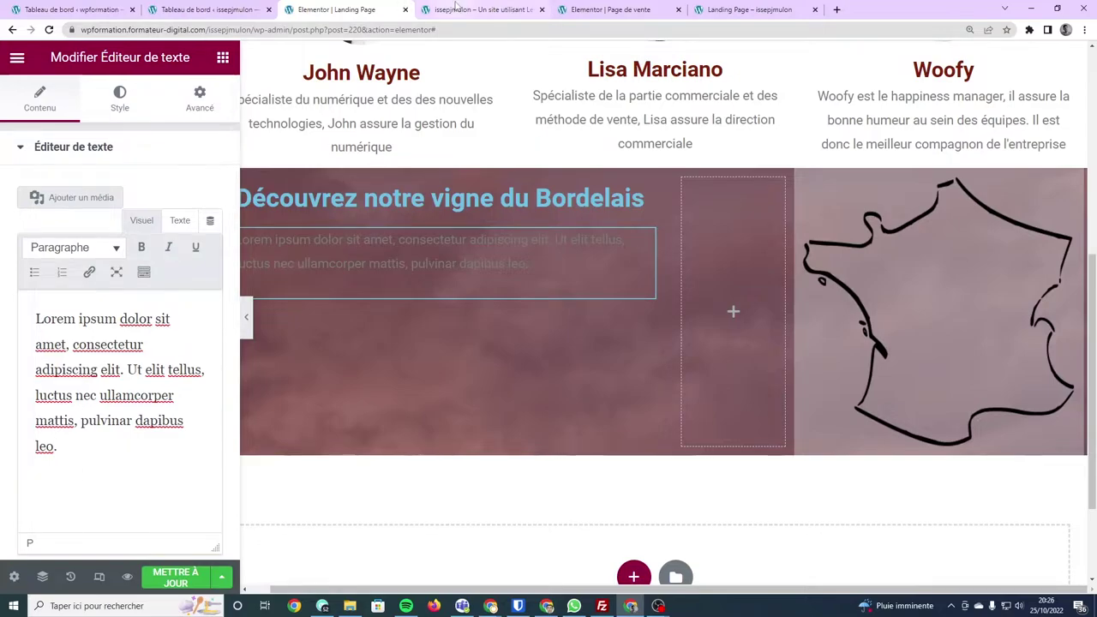
{"action": "left_click", "coordinate": [480, 9]}
{"action": "mouse_move", "coordinate": [282, 309]}
{"action": "left_mouse_down"}
{"action": "mouse_move", "coordinate": [234, 314]}
{"action": "mouse_move", "coordinate": [103, 197]}
{"action": "left_mouse_up"}
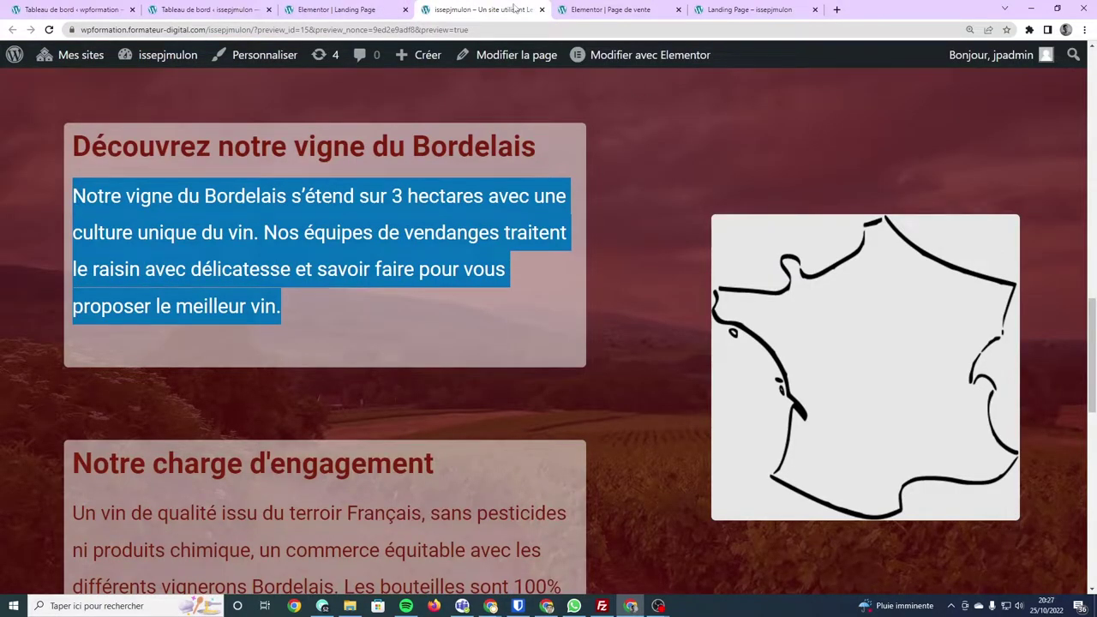
{"action": "left_click", "coordinate": [567, 12]}
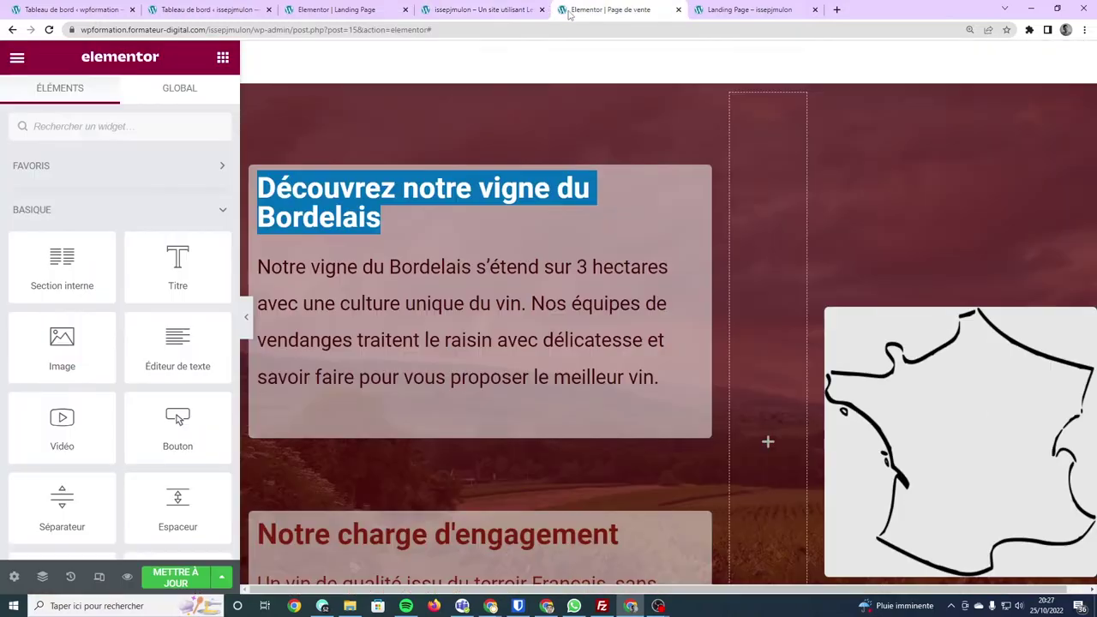
{"action": "left_click", "coordinate": [319, 11]}
{"action": "left_click_drag", "start_coordinate": [100, 459], "coordinate": [30, 318]}
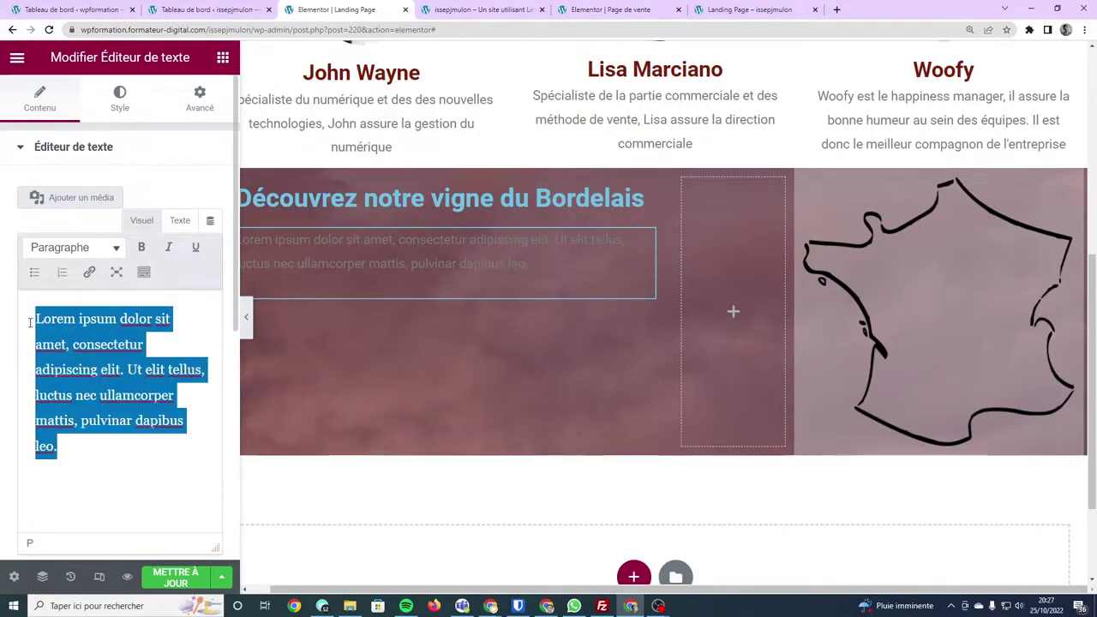
{"action": "type", "text": "Notre vigne du Bordelais s’étend sur 3 hectares avec une culture unique du vin. Nos équipes de vendanges traitent le raisin avec délicatesse et savoir faire pour vous proposer le meilleur vin."}
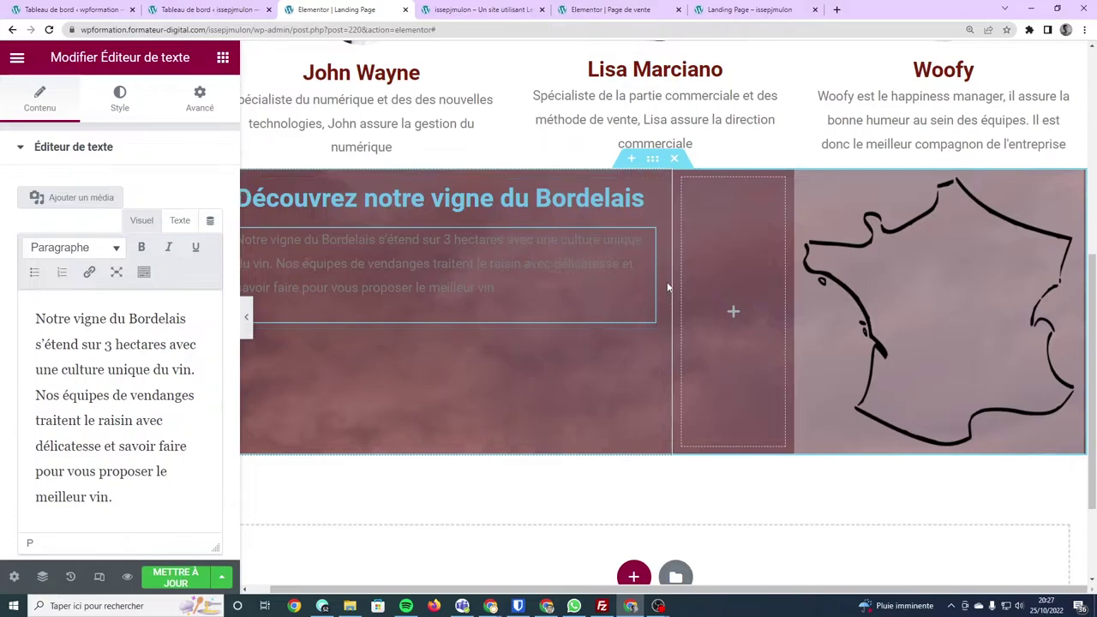
Select the vineyard heading text and compare it with the live page preview.
{"action": "left_click", "coordinate": [441, 198]}
{"action": "triple_click", "coordinate": [442, 198]}
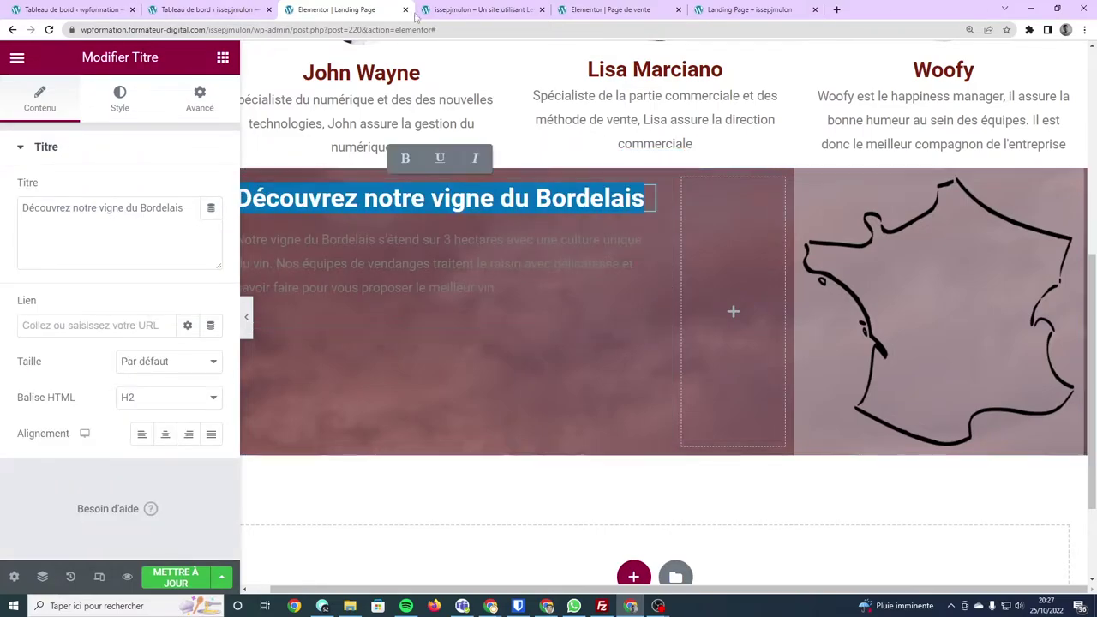
{"action": "left_click", "coordinate": [480, 9]}
{"action": "left_click", "coordinate": [377, 11]}
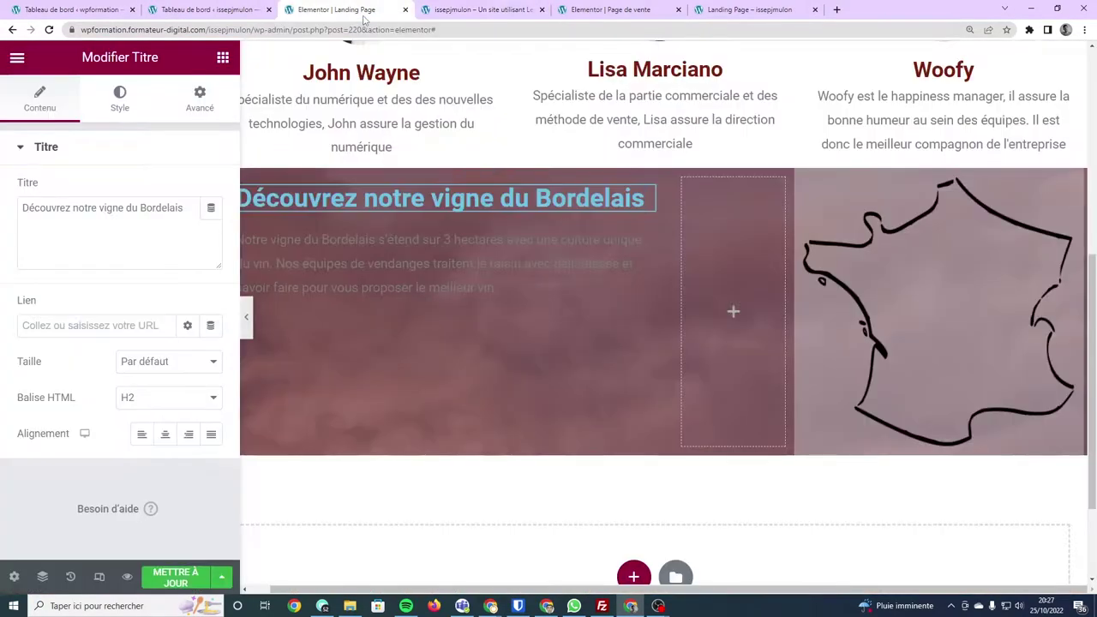
Set the vineyard heading's text colour to the global Bordeau_principal (#7B1E0C).
{"action": "left_click", "coordinate": [119, 101]}
{"action": "left_click", "coordinate": [185, 188]}
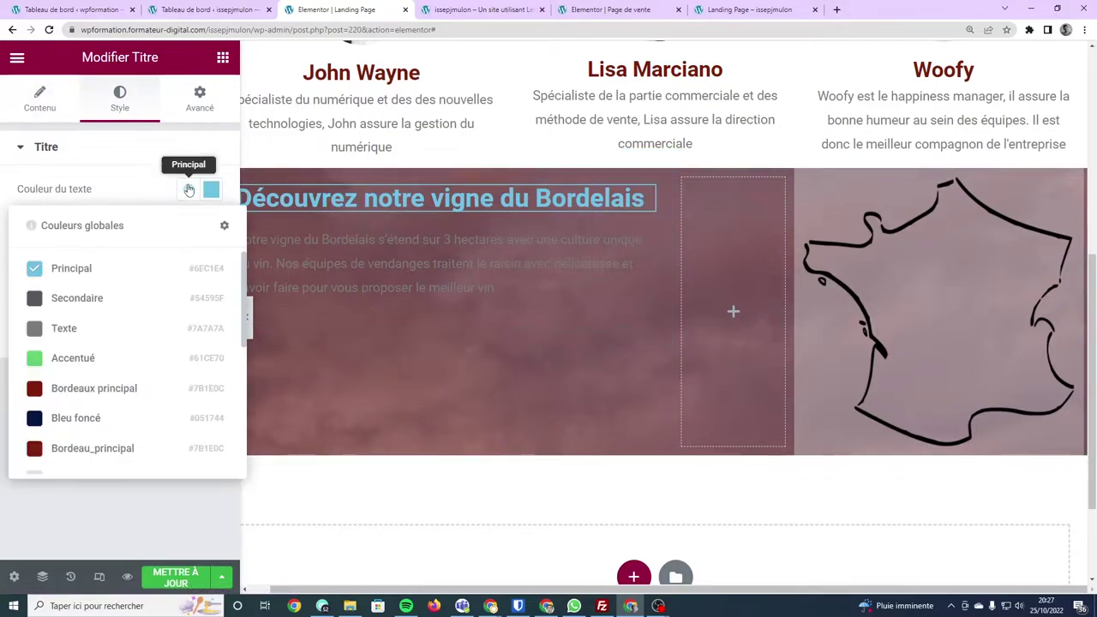
{"action": "left_click", "coordinate": [60, 448]}
Check the paragraph against the live preview and select the left column.
{"action": "left_click", "coordinate": [263, 236]}
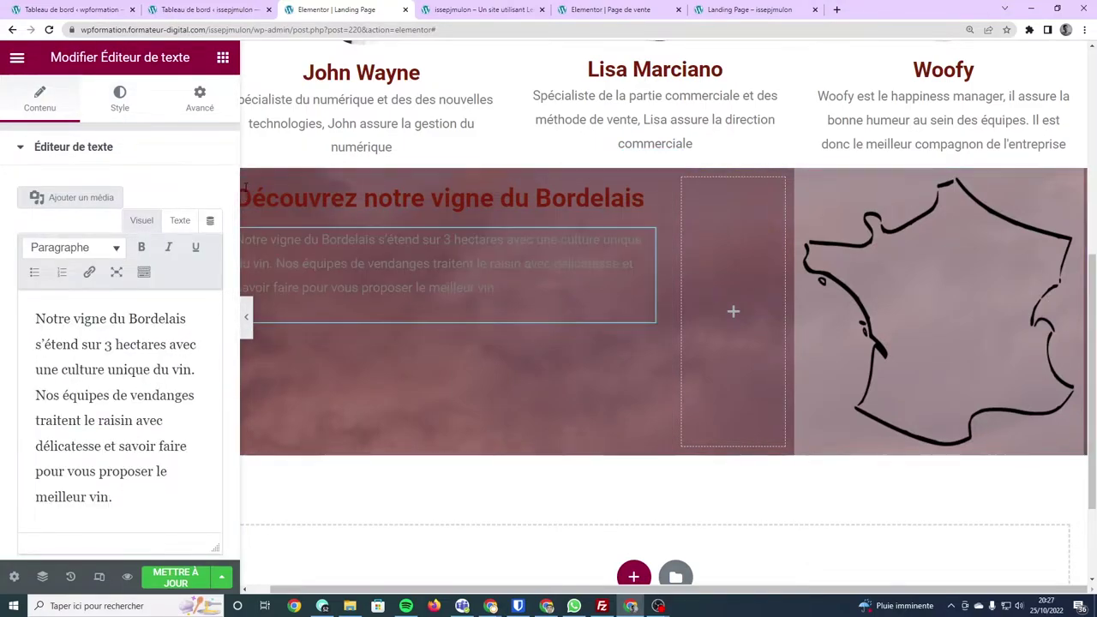
{"action": "left_click", "coordinate": [450, 9]}
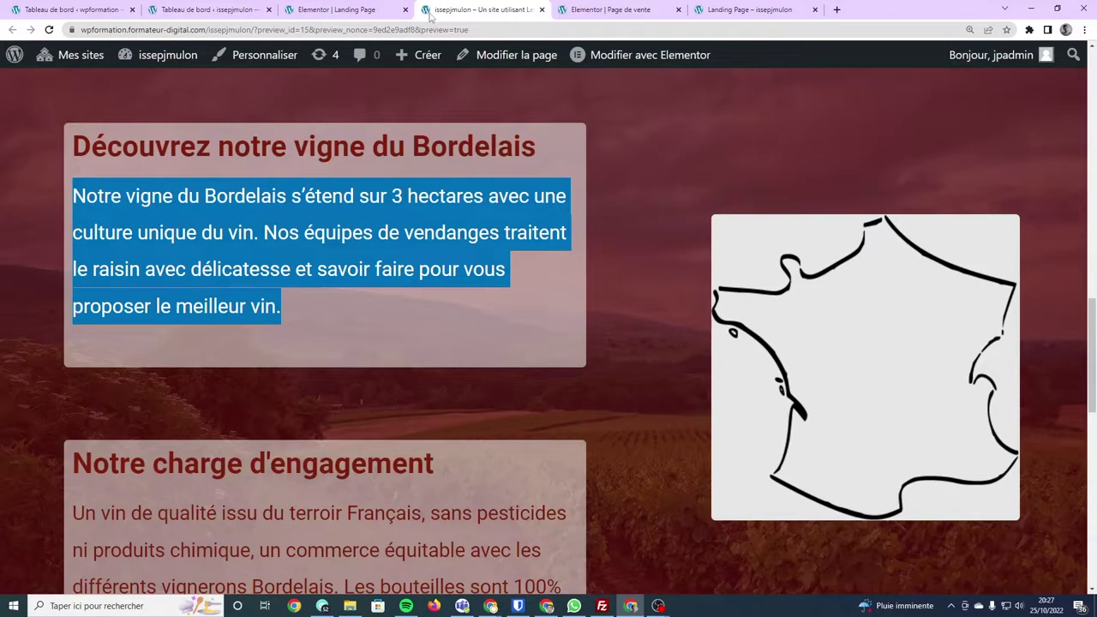
{"action": "left_click", "coordinate": [358, 12]}
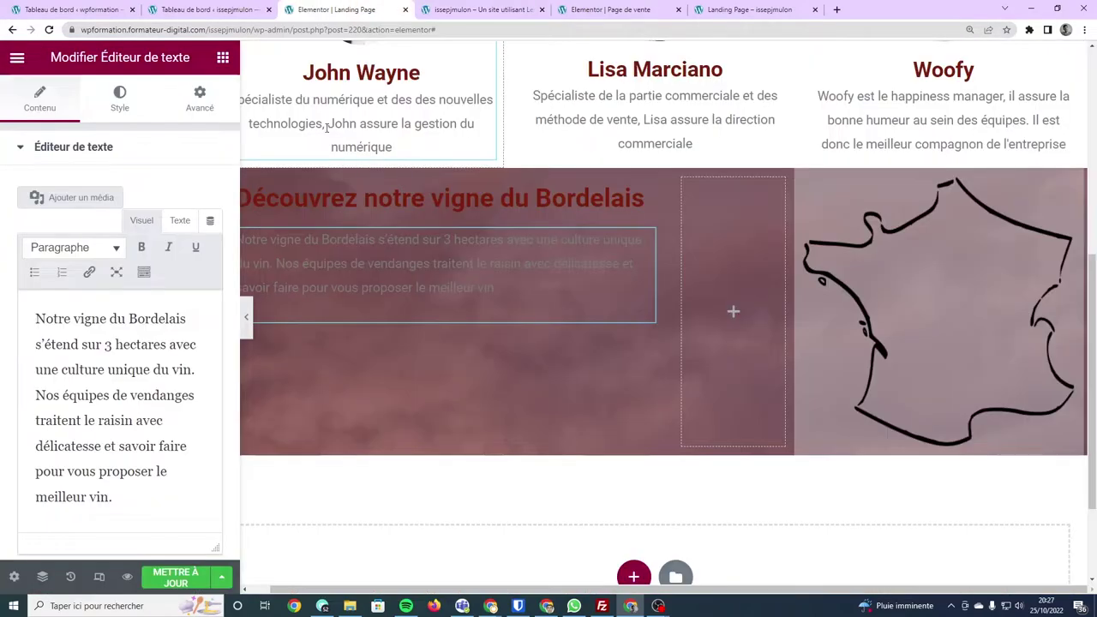
{"action": "left_click", "coordinate": [243, 190]}
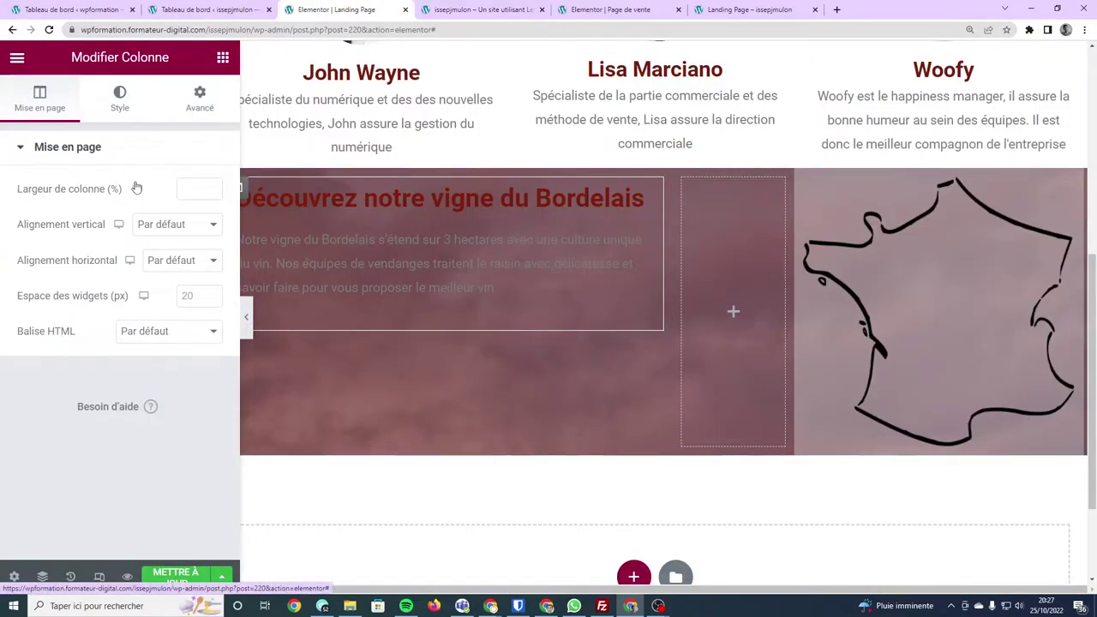
Give the left column a classic light grey background made translucent (#DEDEDEA8).
{"action": "left_click", "coordinate": [119, 98]}
{"action": "left_click", "coordinate": [164, 224]}
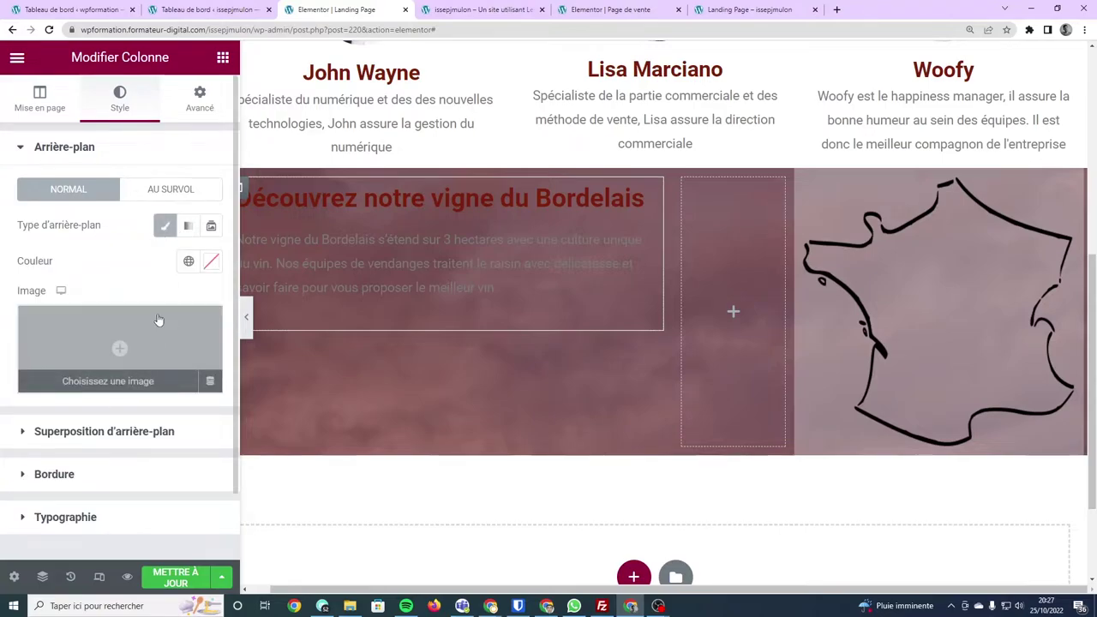
{"action": "left_click", "coordinate": [213, 262]}
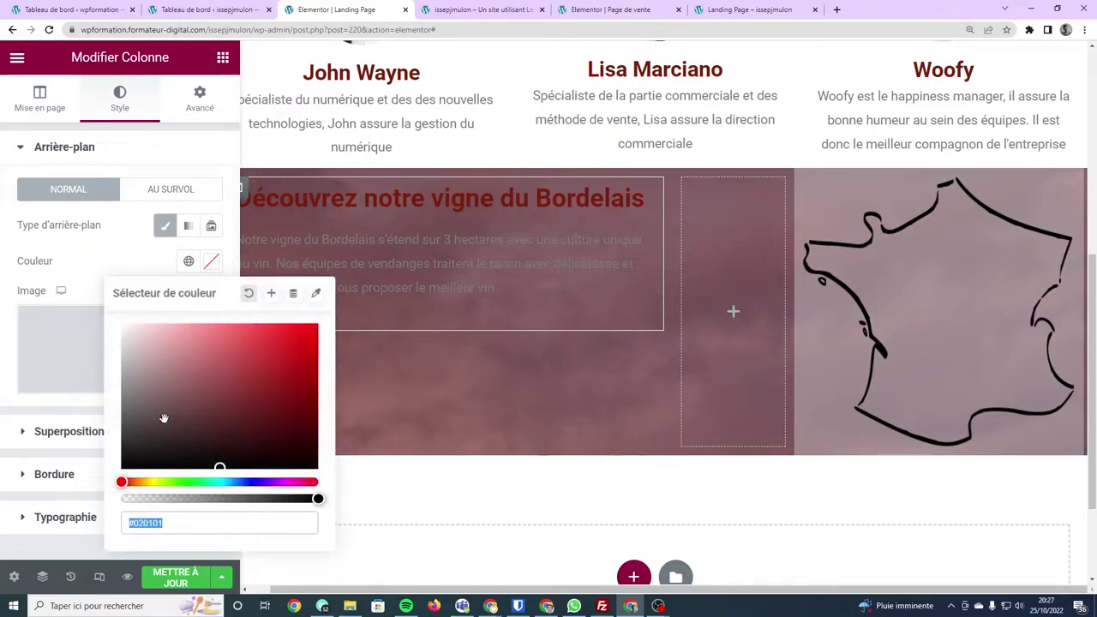
{"action": "left_click", "coordinate": [188, 261]}
{"action": "scroll", "coordinate": [103, 382], "scroll_direction": "down", "scroll_amount": 5}
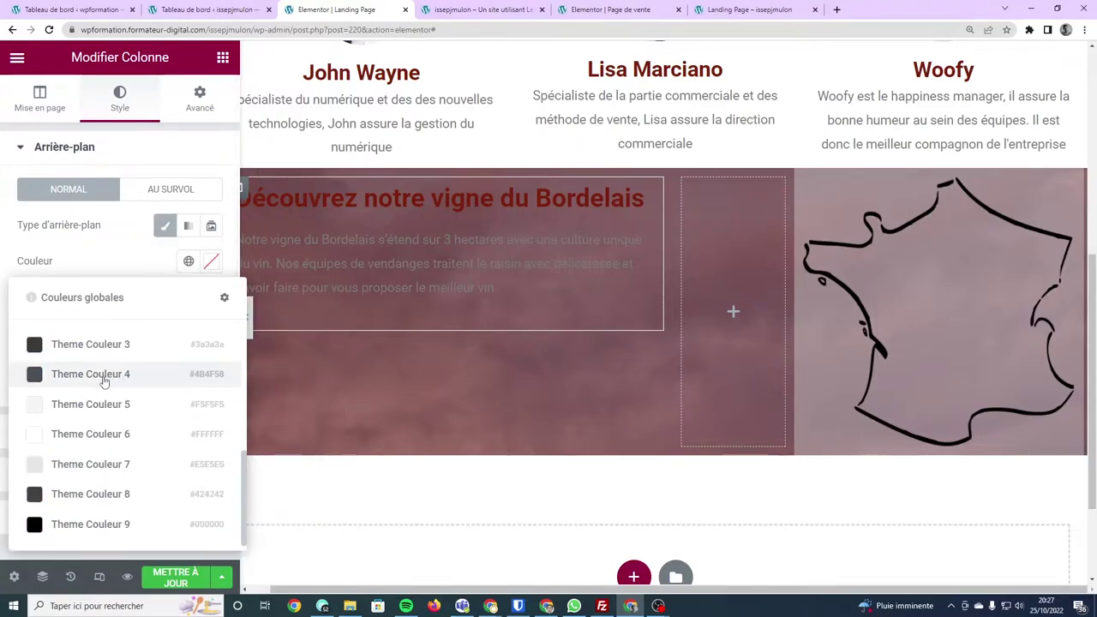
{"action": "scroll", "coordinate": [91, 385], "scroll_direction": "up", "scroll_amount": 3}
{"action": "left_click", "coordinate": [86, 364]}
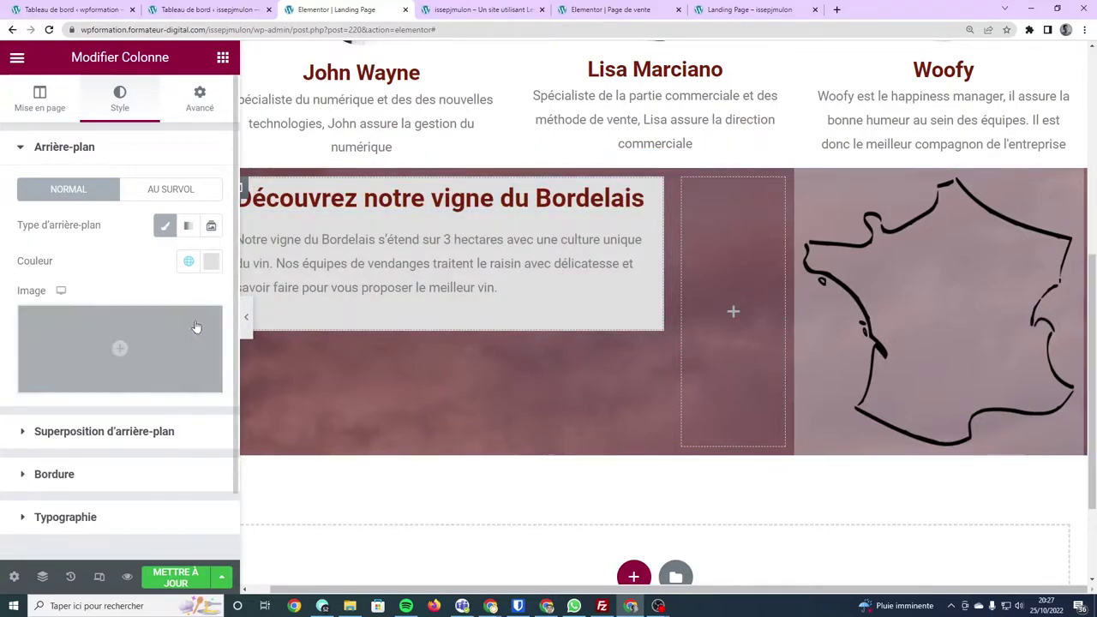
{"action": "left_click", "coordinate": [207, 260]}
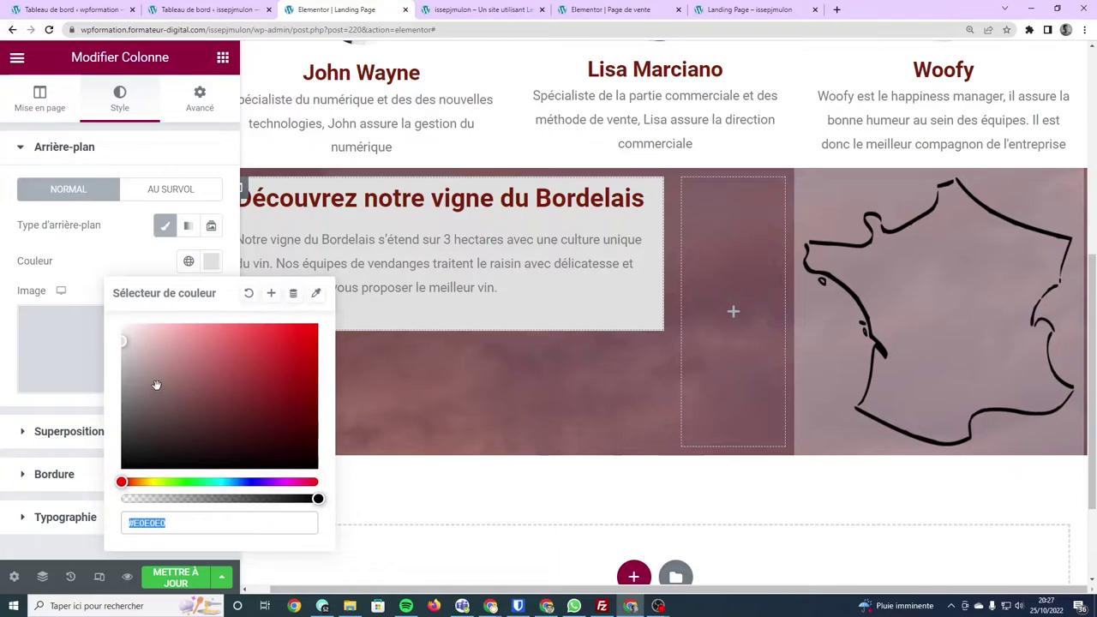
{"action": "left_click_drag", "start_coordinate": [126, 342], "coordinate": [122, 341]}
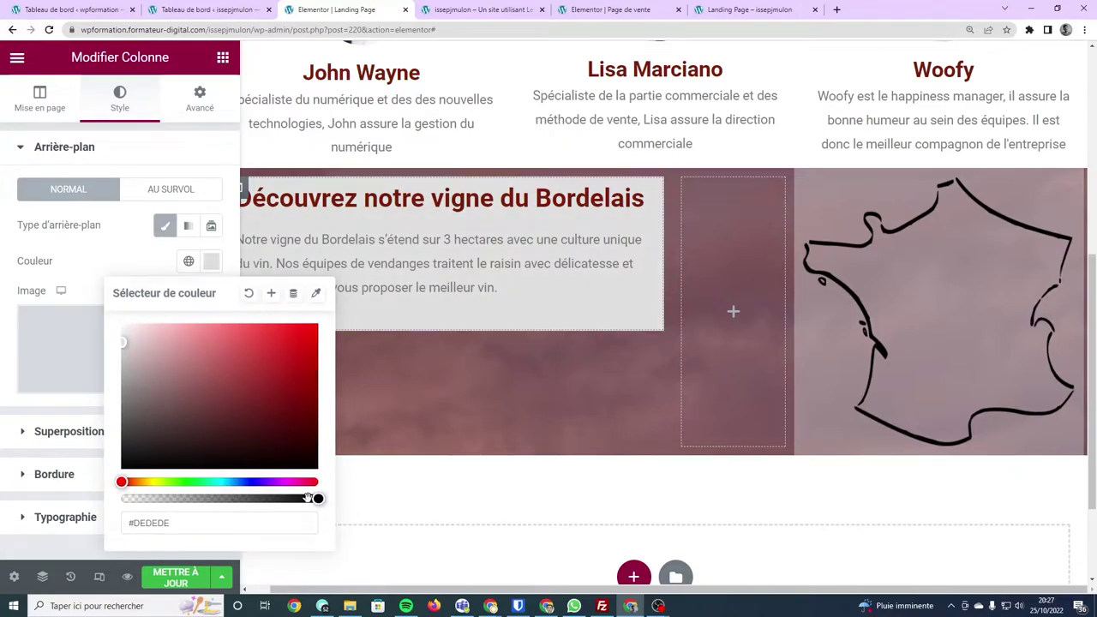
{"action": "mouse_move", "coordinate": [308, 498]}
{"action": "left_mouse_down"}
{"action": "mouse_move", "coordinate": [253, 499]}
{"action": "mouse_move", "coordinate": [248, 518]}
{"action": "left_mouse_up"}
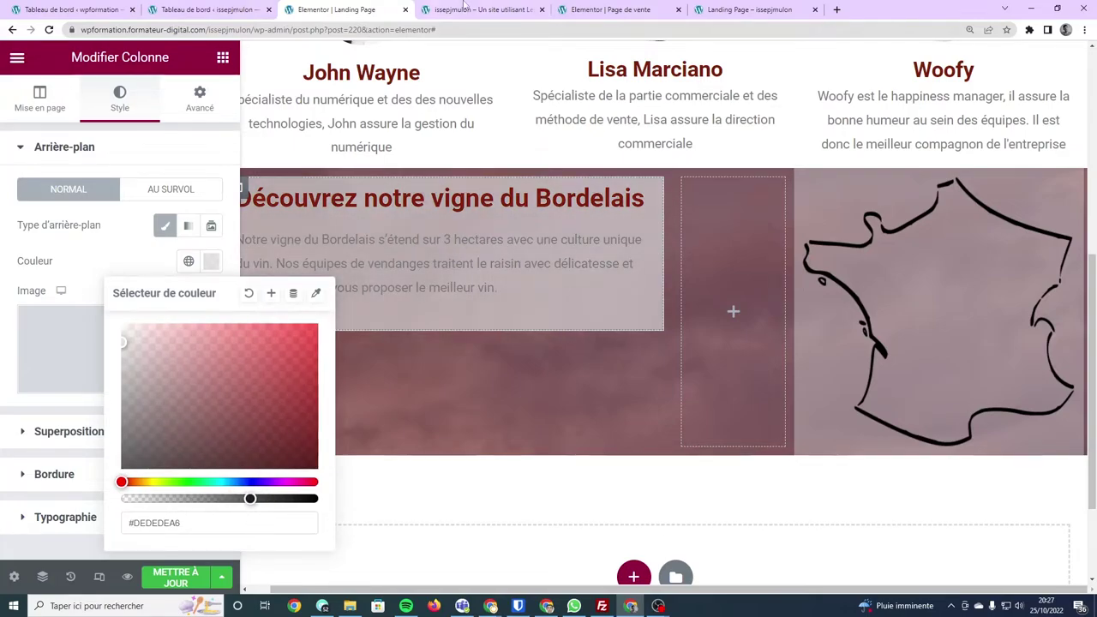
Check the translucent grey panel in the live preview.
{"action": "left_click", "coordinate": [463, 8]}
{"action": "left_click", "coordinate": [366, 306]}
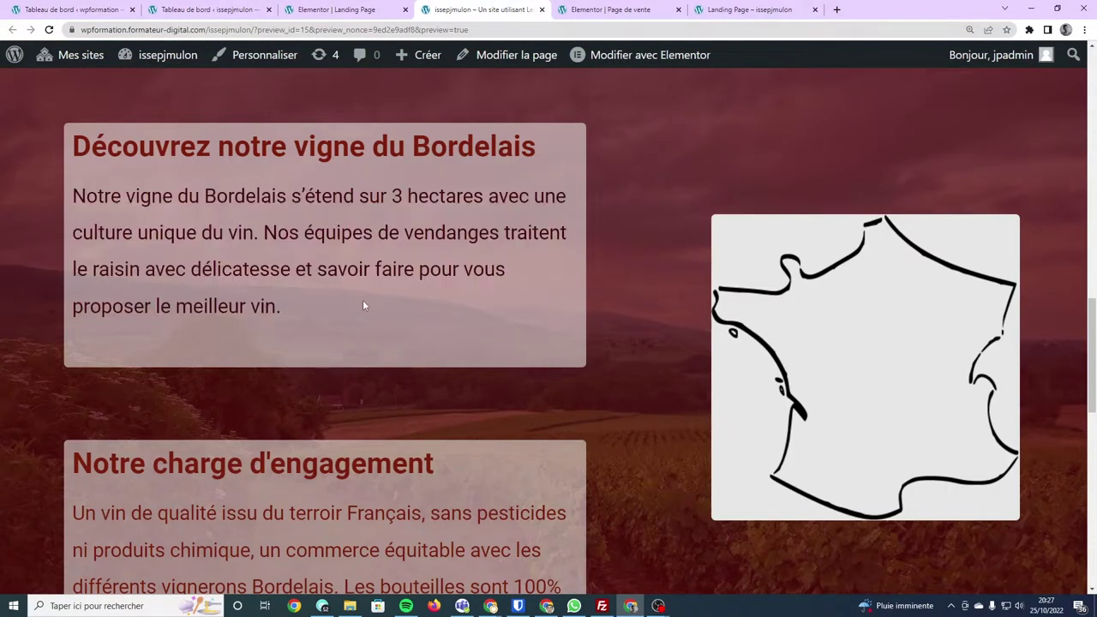
{"action": "left_click", "coordinate": [364, 10]}
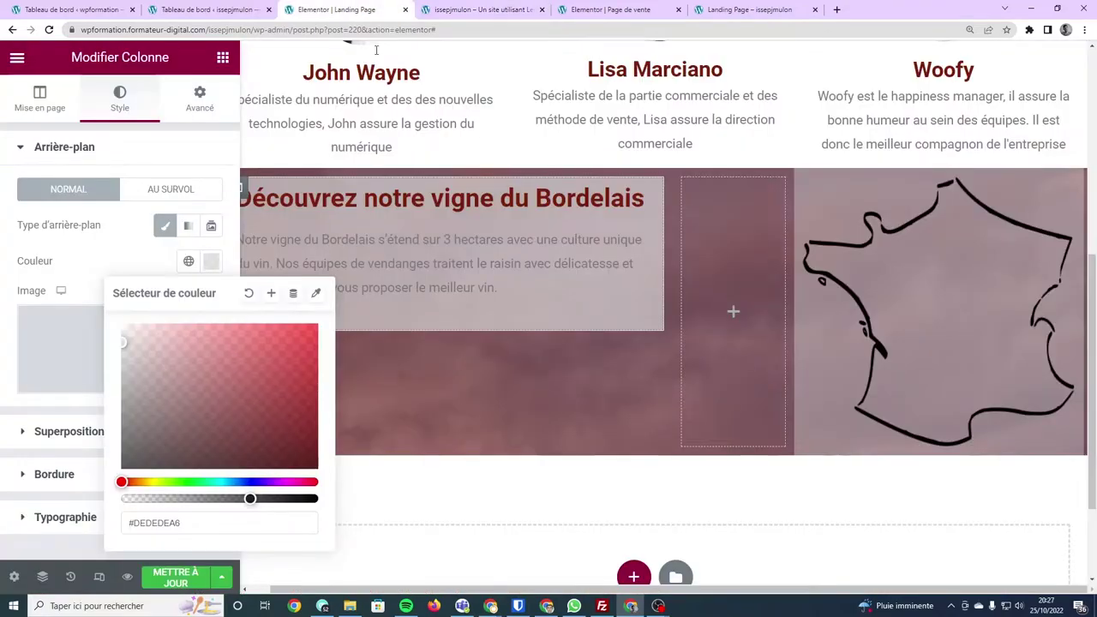
Colour the vineyard paragraph with Bordeau_principal, then fine-tune it to dark red #521104.
{"action": "triple_click", "coordinate": [454, 285]}
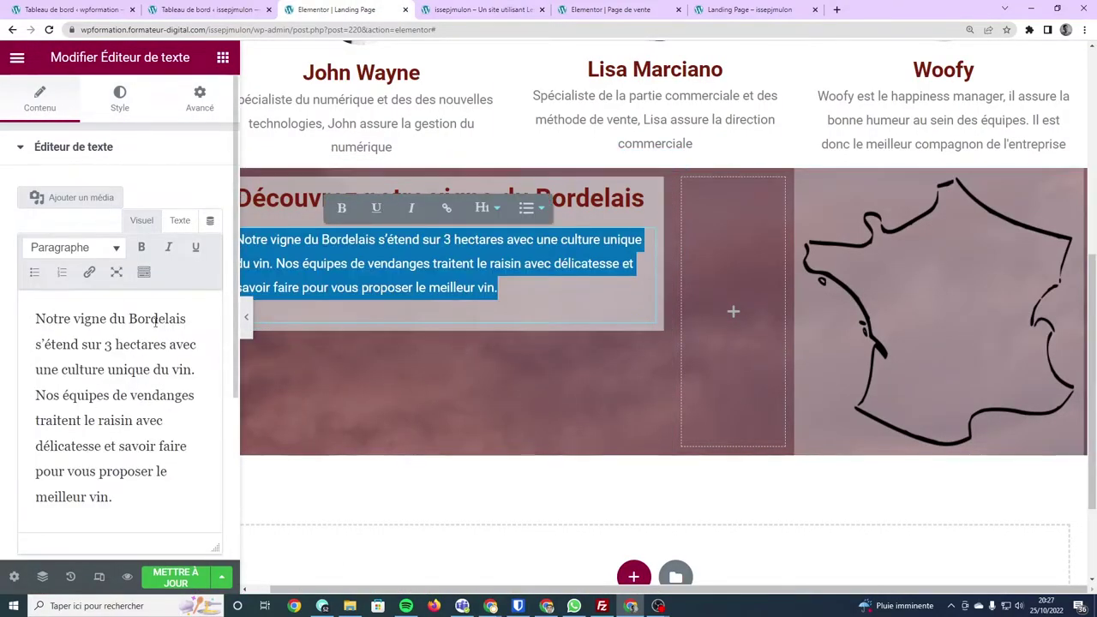
{"action": "double_click", "coordinate": [283, 198]}
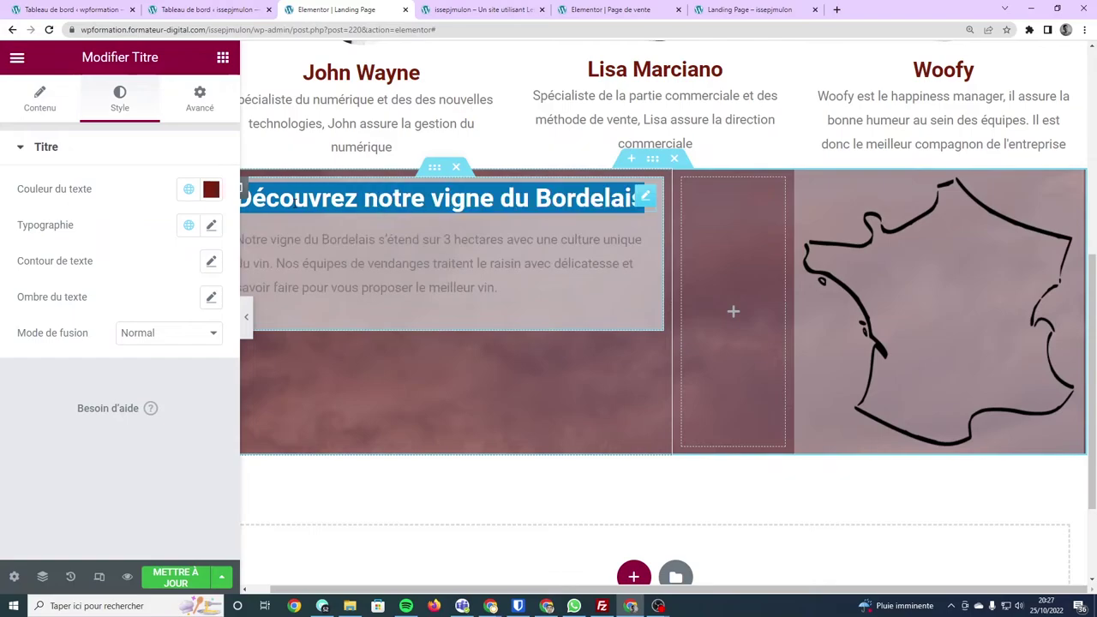
{"action": "left_click", "coordinate": [375, 242]}
{"action": "triple_click", "coordinate": [374, 243]}
{"action": "left_click", "coordinate": [119, 98]}
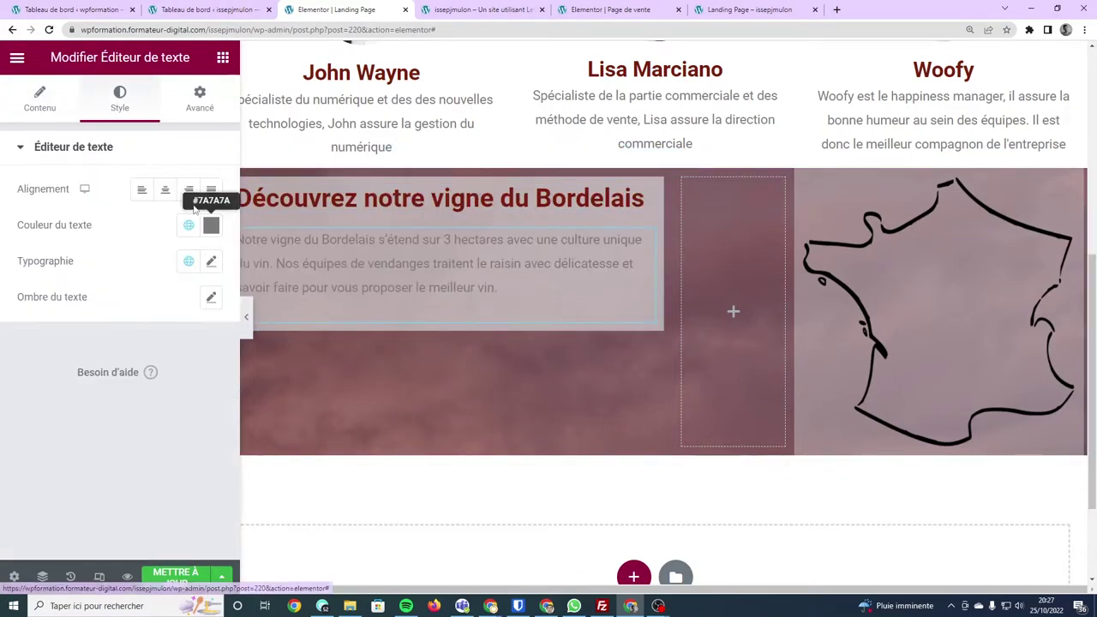
{"action": "left_click", "coordinate": [189, 224]}
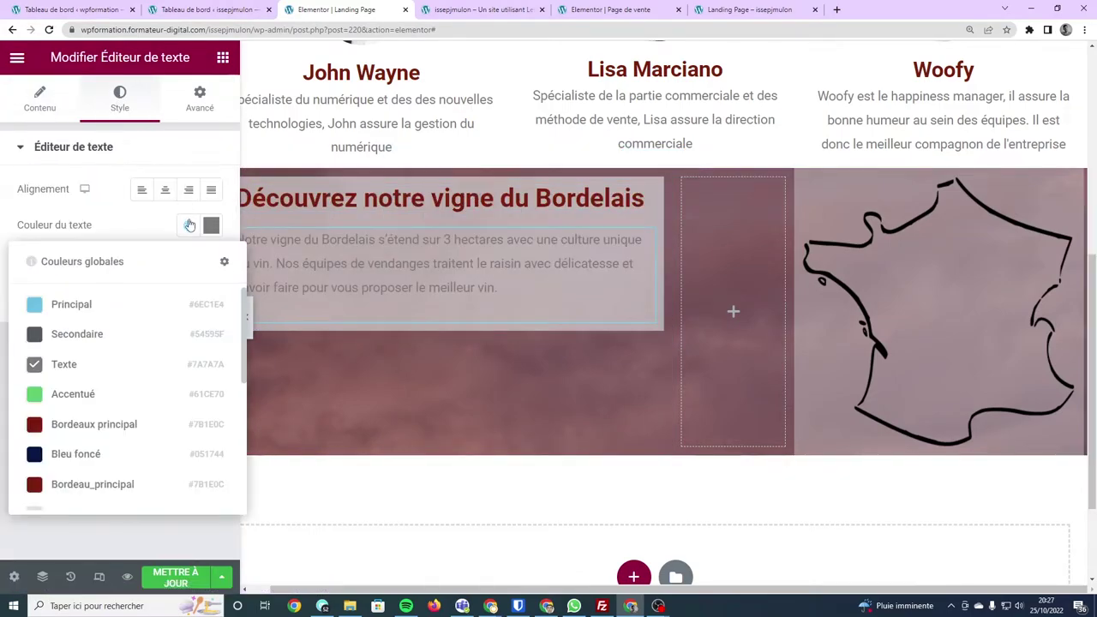
{"action": "left_click", "coordinate": [96, 484]}
{"action": "left_click", "coordinate": [210, 226]}
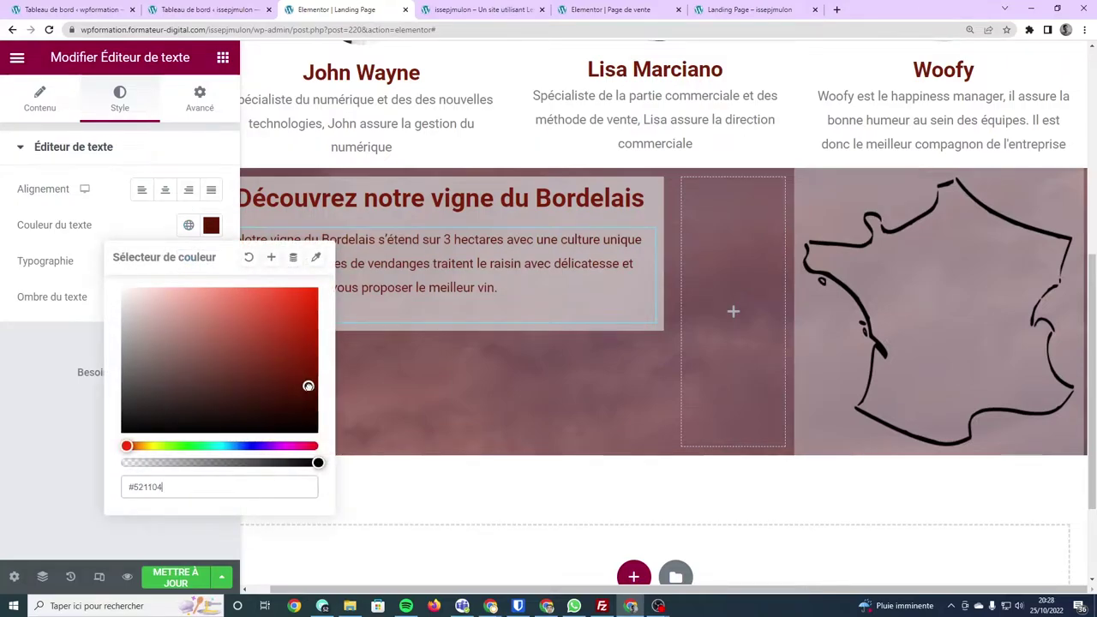
{"action": "left_click", "coordinate": [23, 460]}
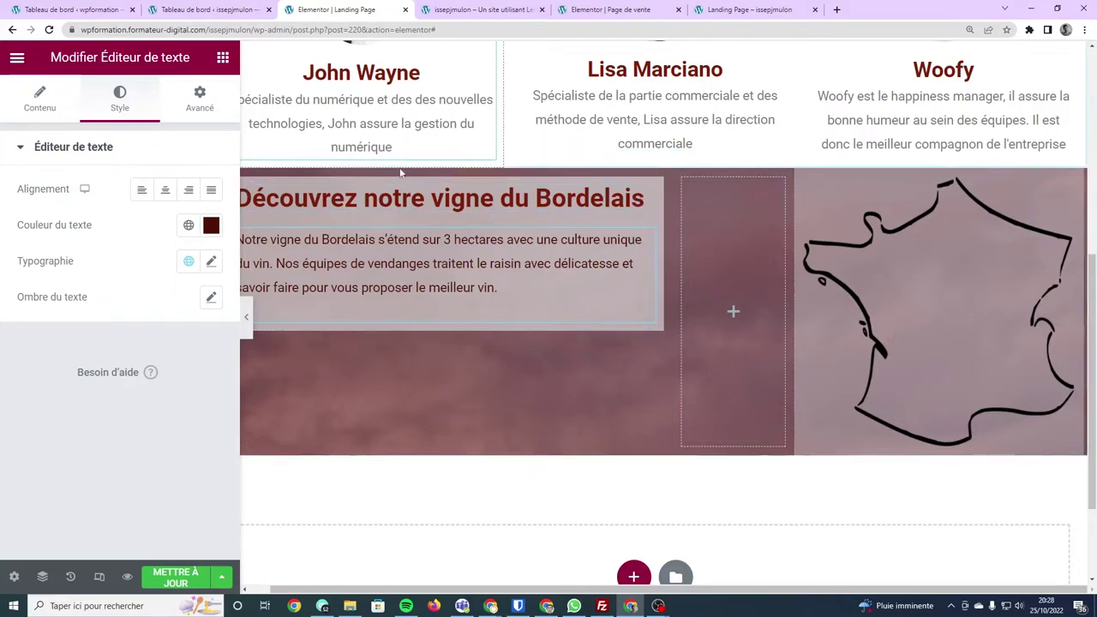
{"action": "left_click", "coordinate": [242, 185]}
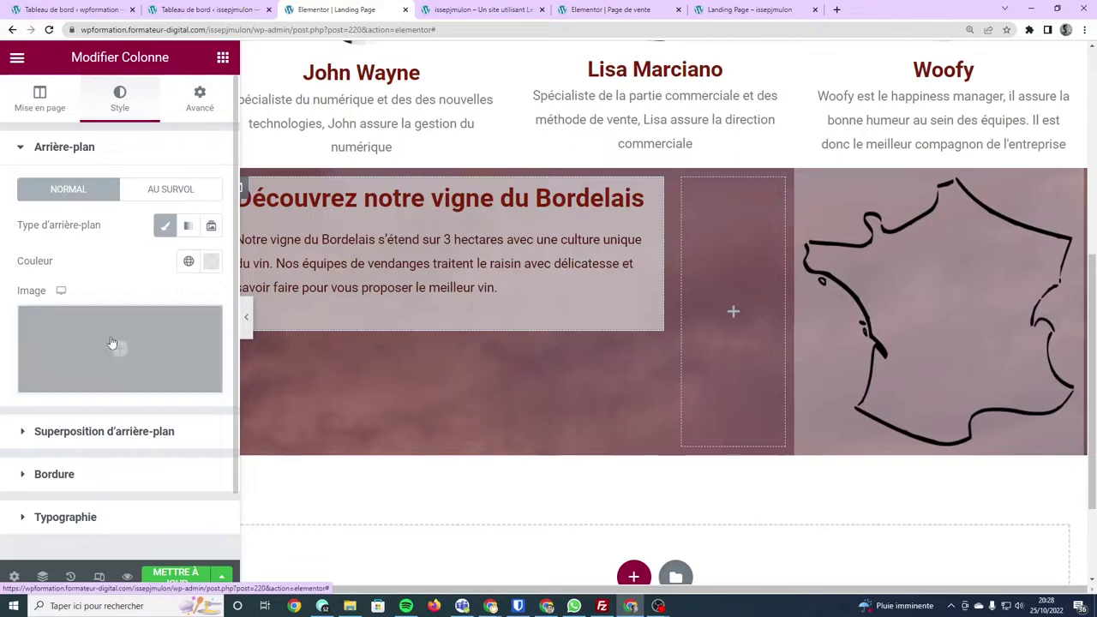
Round the text column's border radius to 5 px and save the page.
{"action": "scroll", "coordinate": [115, 345], "scroll_direction": "down", "scroll_amount": 1}
{"action": "left_click", "coordinate": [82, 396]}
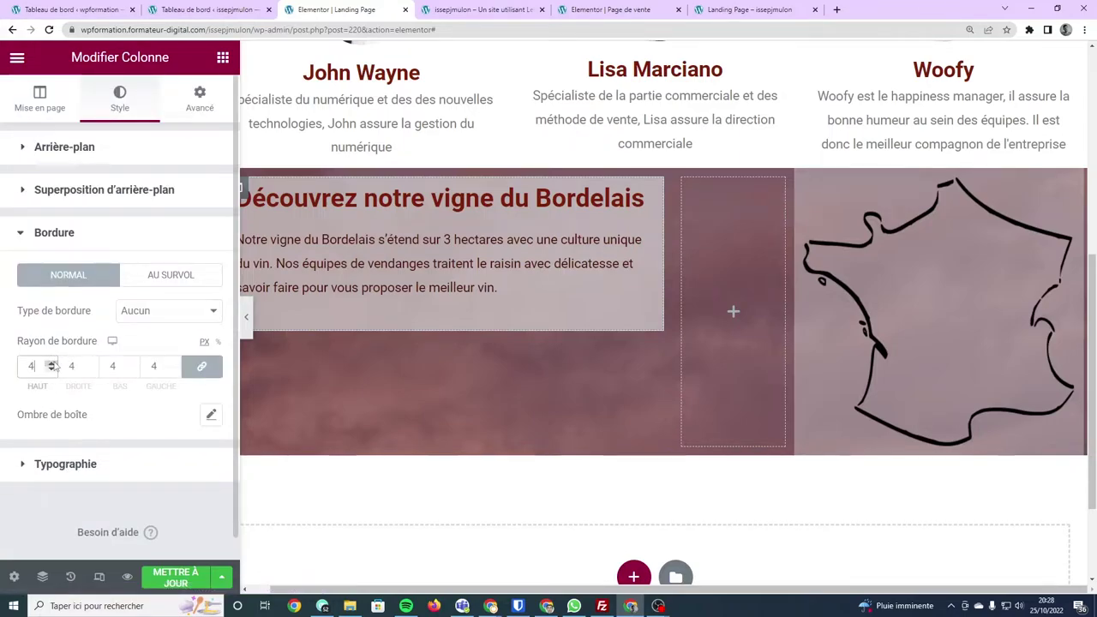
{"action": "left_click", "coordinate": [170, 577]}
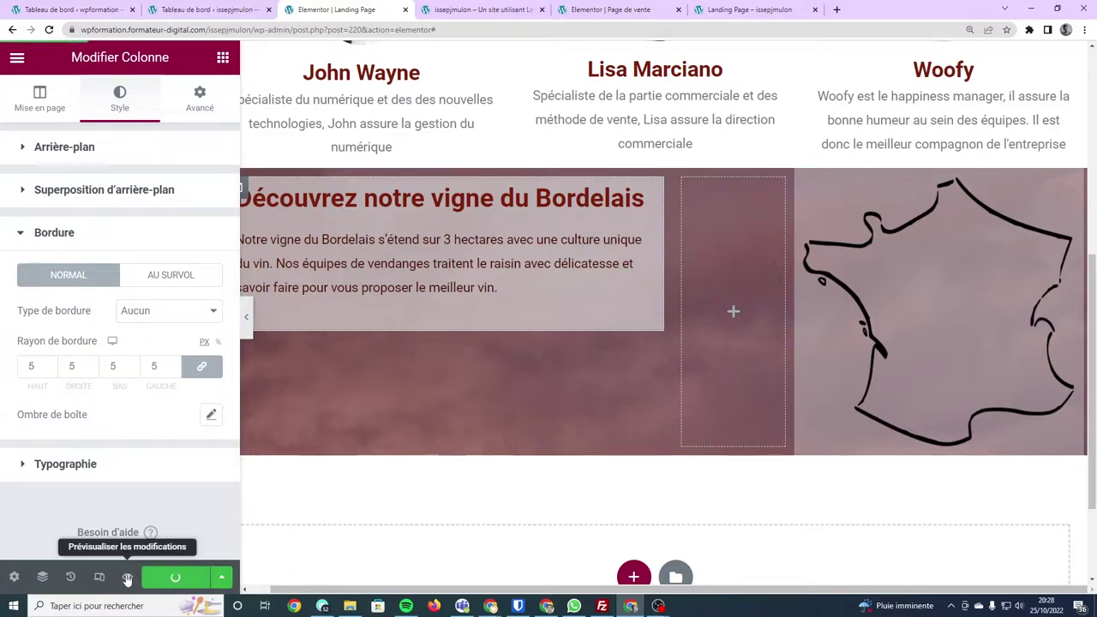
Preview the landing page, then bring up the Page de vente editor for reference.
{"action": "left_click", "coordinate": [127, 578]}
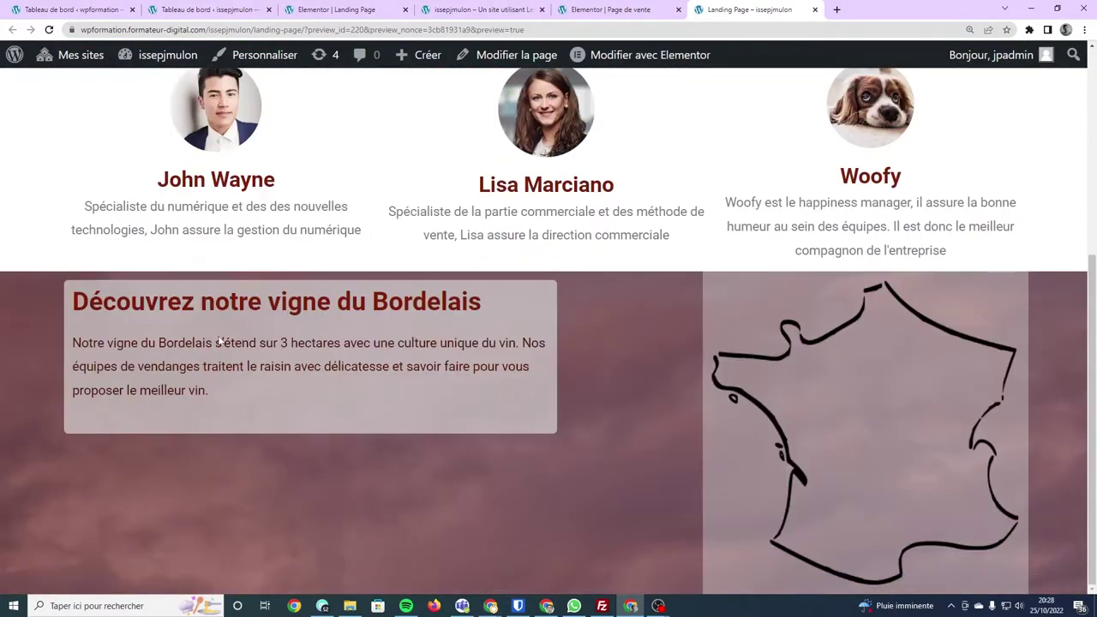
{"action": "scroll", "coordinate": [394, 135], "scroll_direction": "up", "scroll_amount": 1}
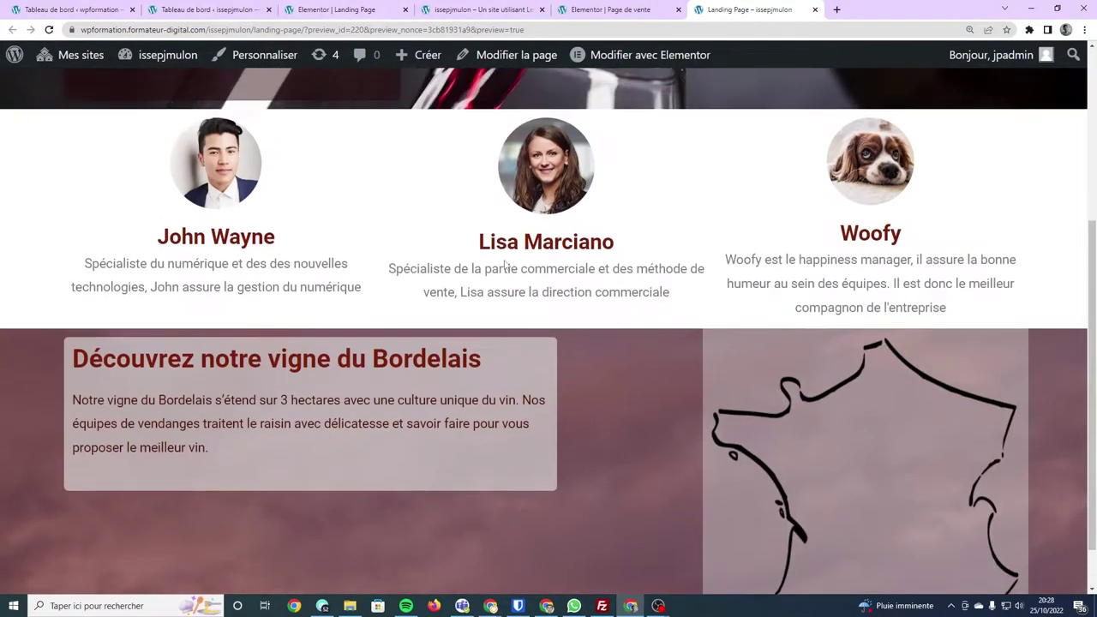
{"action": "scroll", "coordinate": [477, 128], "scroll_direction": "down", "scroll_amount": 1}
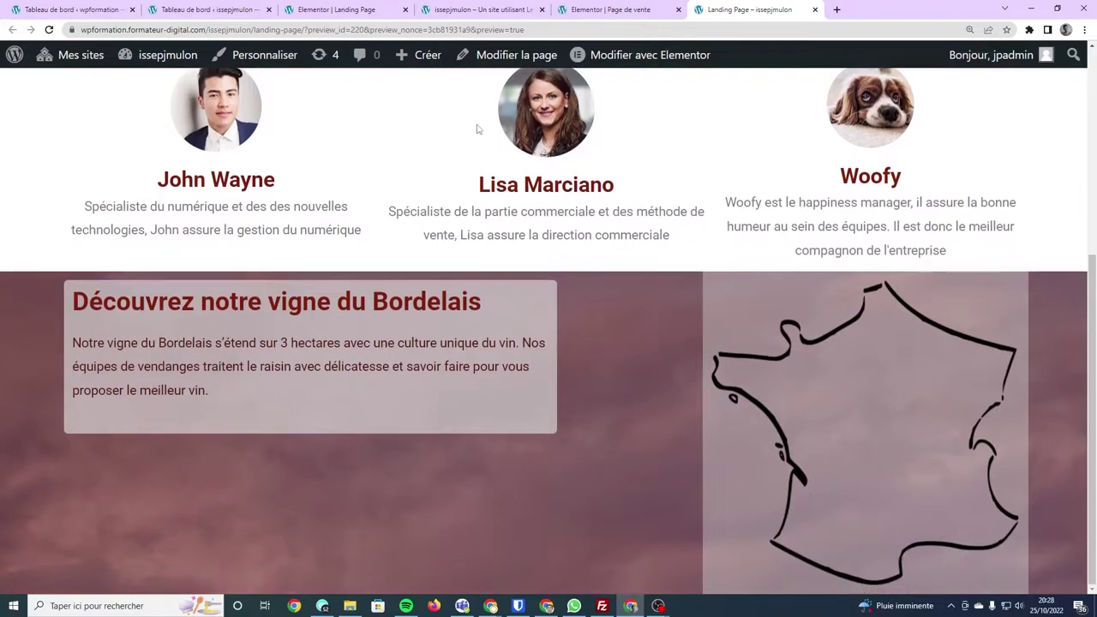
{"action": "left_click", "coordinate": [343, 10]}
{"action": "left_click", "coordinate": [745, 10]}
{"action": "left_click", "coordinate": [674, 7]}
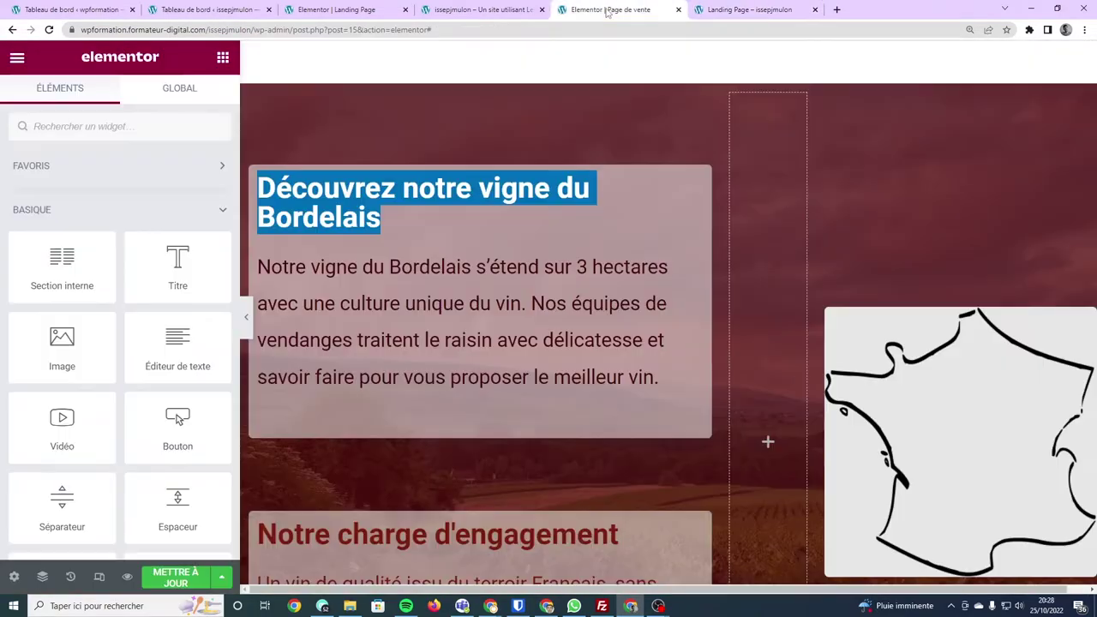
Select the vineyard section and expand its Style background overlay settings.
{"action": "left_click", "coordinate": [458, 15]}
{"action": "left_click", "coordinate": [364, 9]}
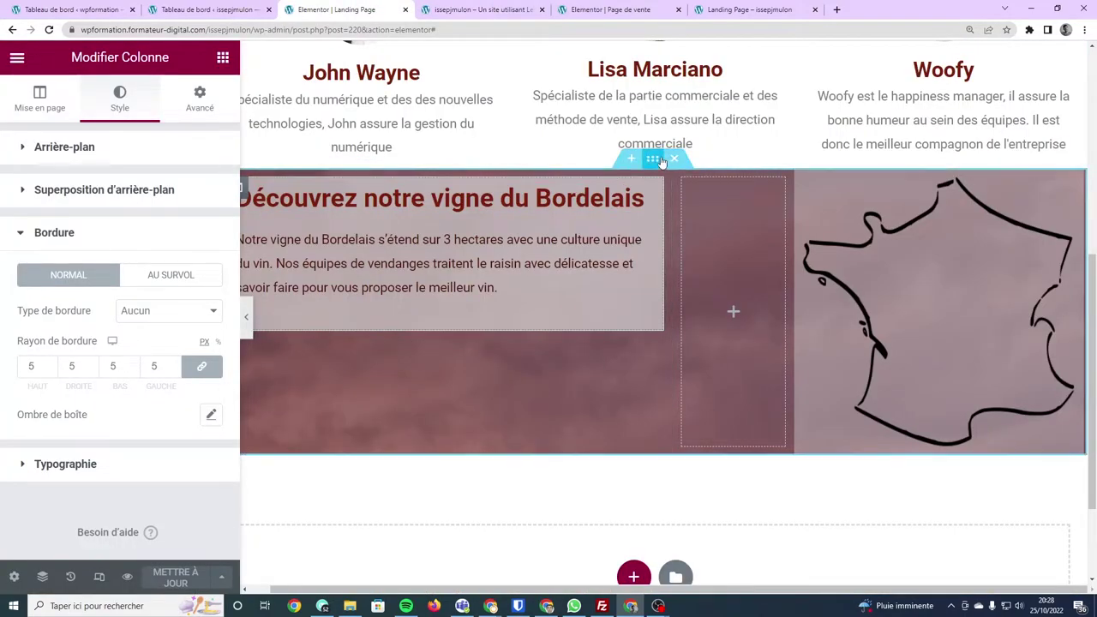
{"action": "left_click", "coordinate": [652, 158]}
{"action": "left_click", "coordinate": [70, 97]}
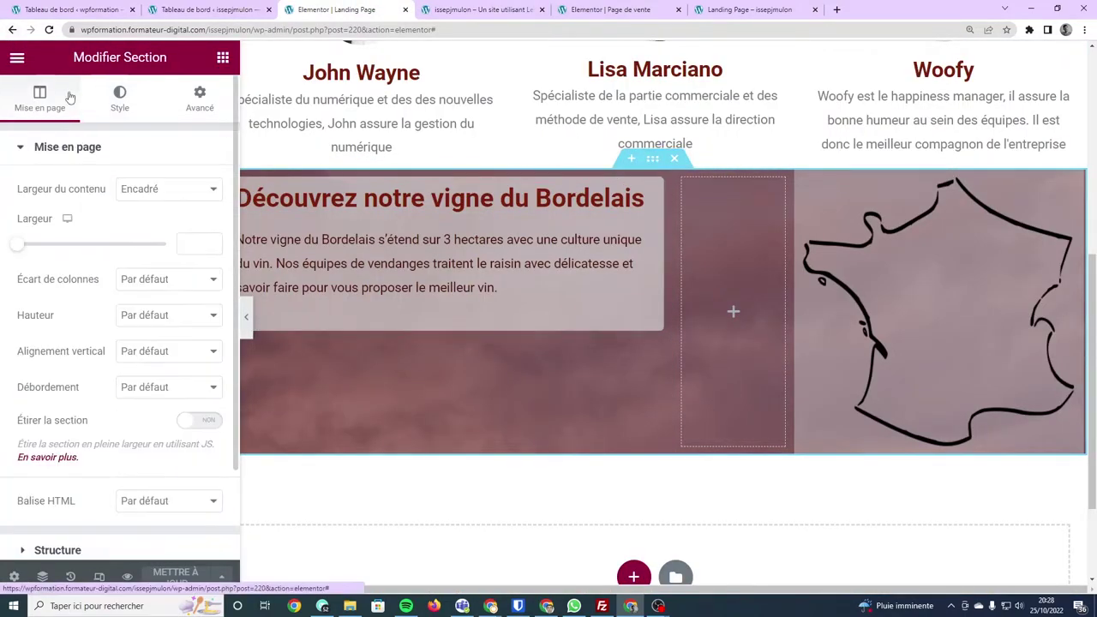
{"action": "left_click", "coordinate": [113, 101]}
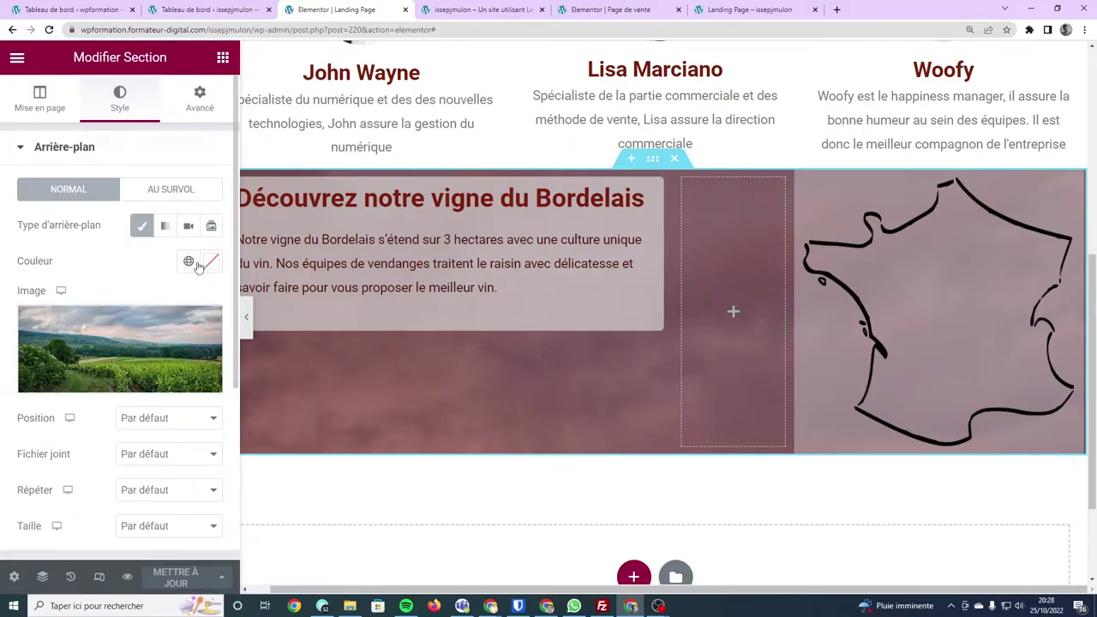
{"action": "scroll", "coordinate": [150, 400], "scroll_direction": "down", "scroll_amount": 3}
{"action": "left_click", "coordinate": [109, 314]}
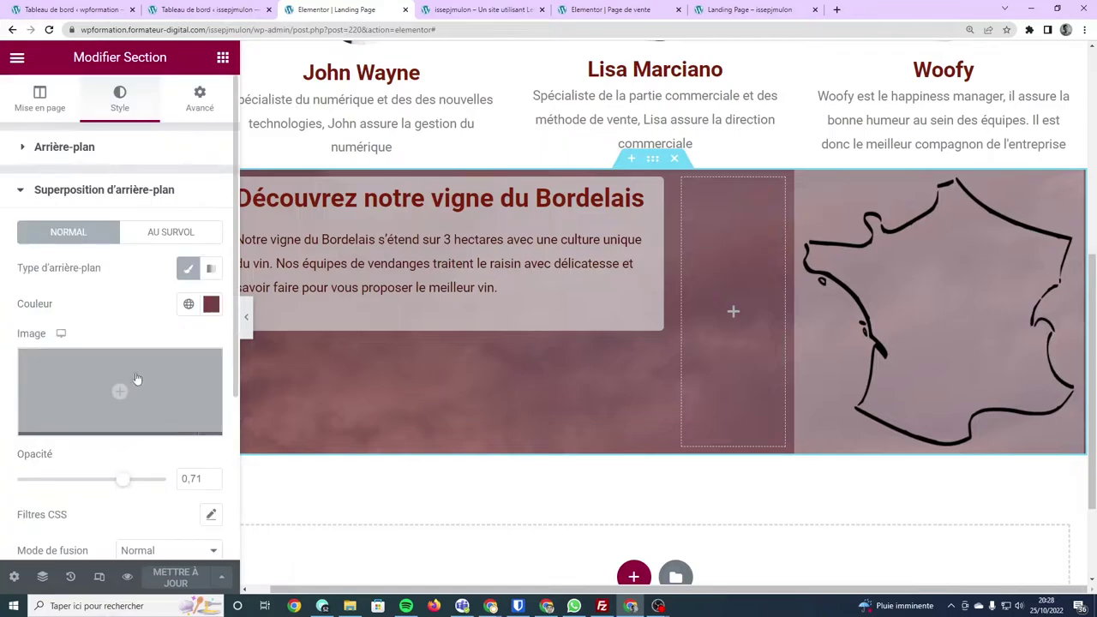
Deepen the overlay colour to #630808E6 with 0,83 opacity and save.
{"action": "left_click", "coordinate": [212, 305]}
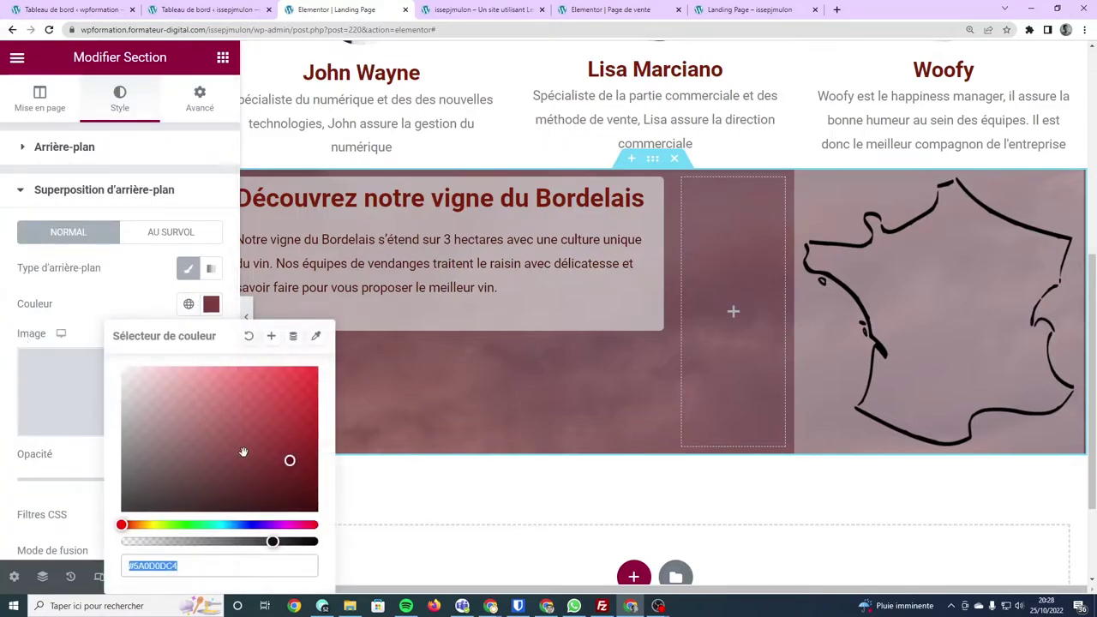
{"action": "left_click_drag", "start_coordinate": [271, 541], "coordinate": [291, 542]}
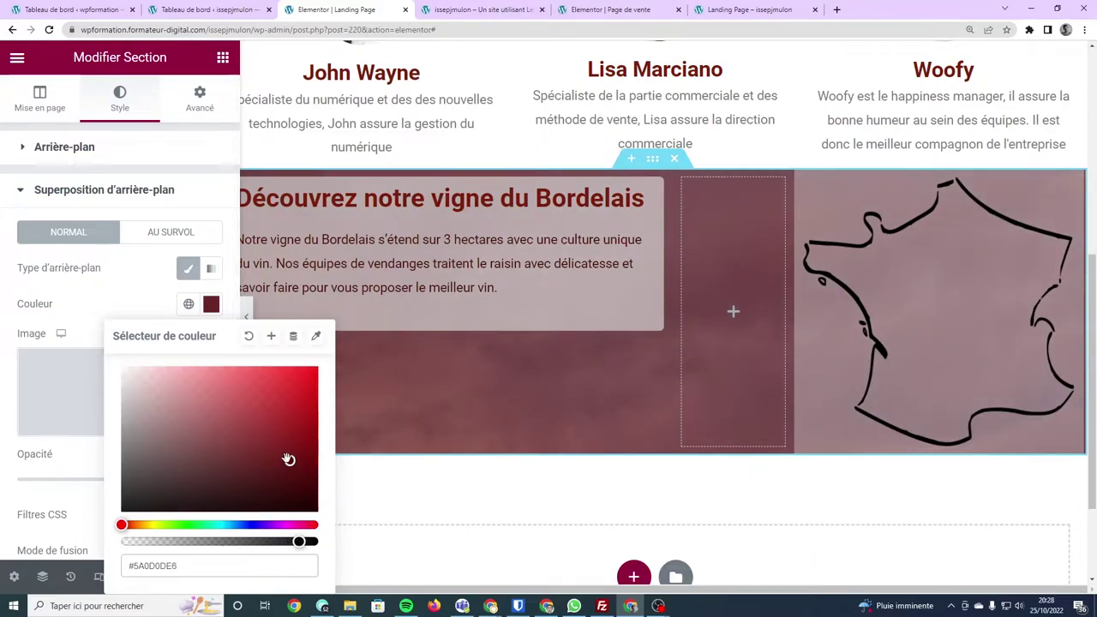
{"action": "left_click_drag", "start_coordinate": [292, 458], "coordinate": [300, 454]}
{"action": "left_click", "coordinate": [133, 320]}
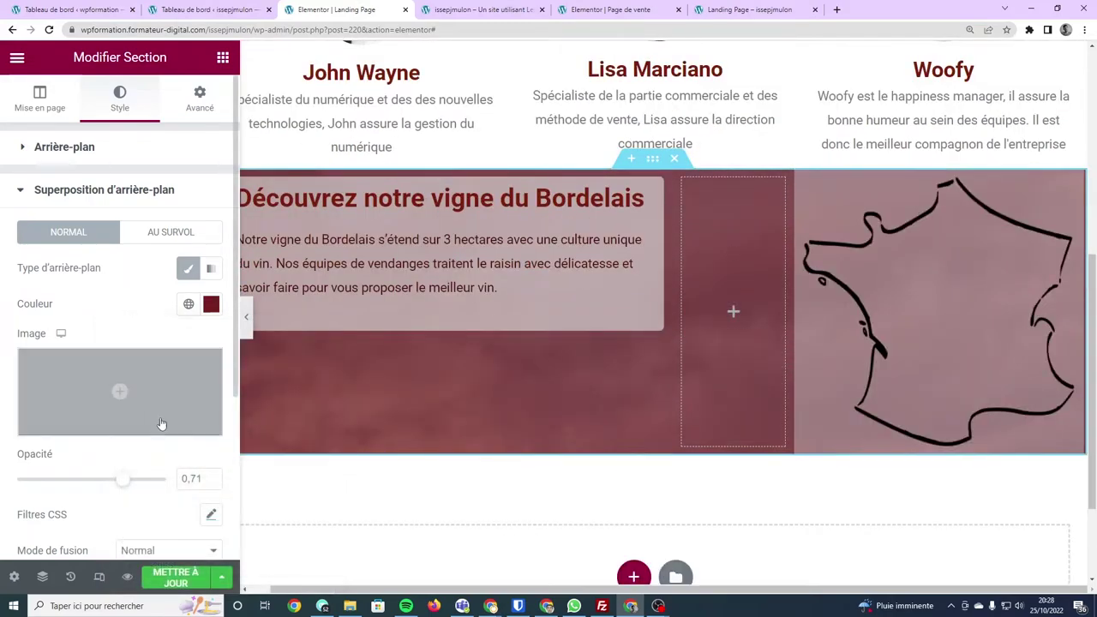
{"action": "mouse_move", "coordinate": [125, 488]}
{"action": "left_mouse_down"}
{"action": "mouse_move", "coordinate": [142, 492]}
{"action": "mouse_move", "coordinate": [141, 480]}
{"action": "left_mouse_up"}
{"action": "scroll", "coordinate": [358, 426], "scroll_direction": "down", "scroll_amount": 2}
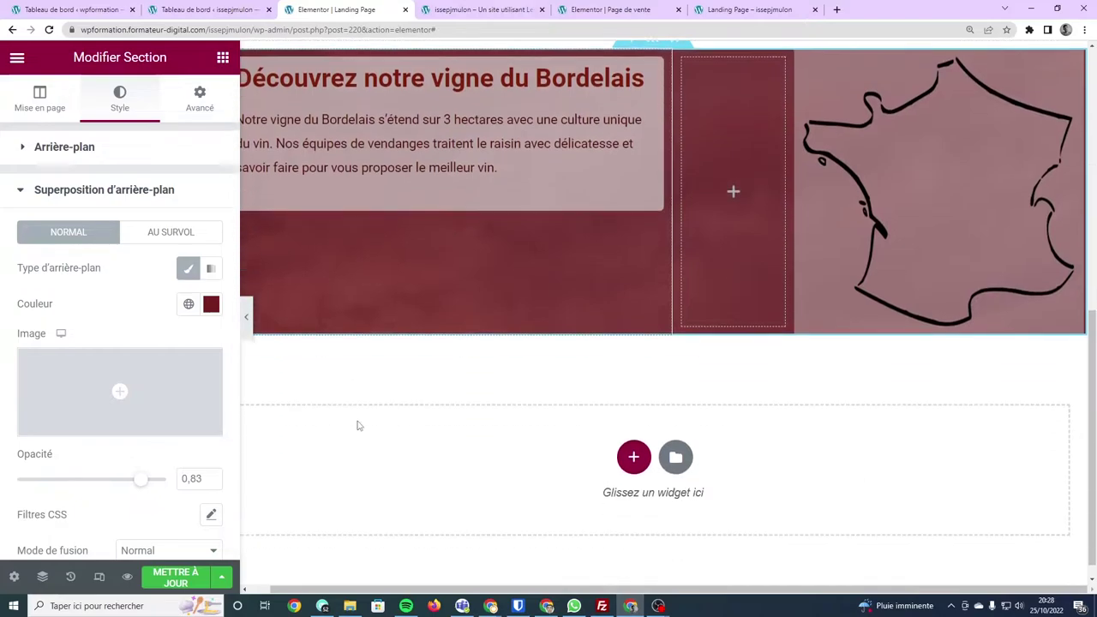
{"action": "scroll", "coordinate": [358, 426], "scroll_direction": "up", "scroll_amount": 1}
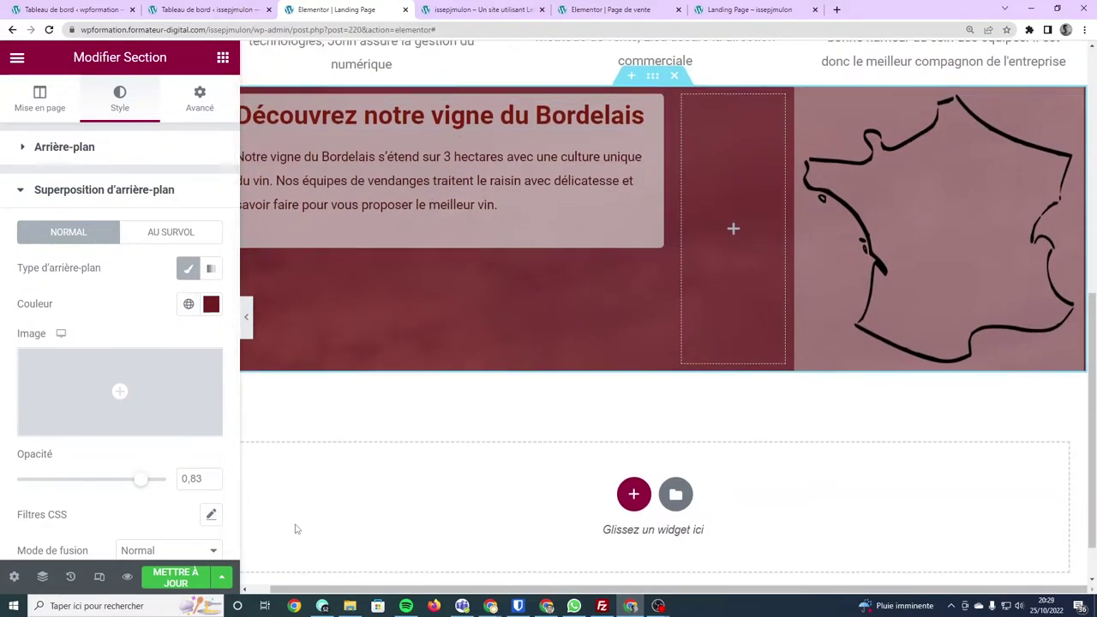
{"action": "left_click", "coordinate": [163, 585]}
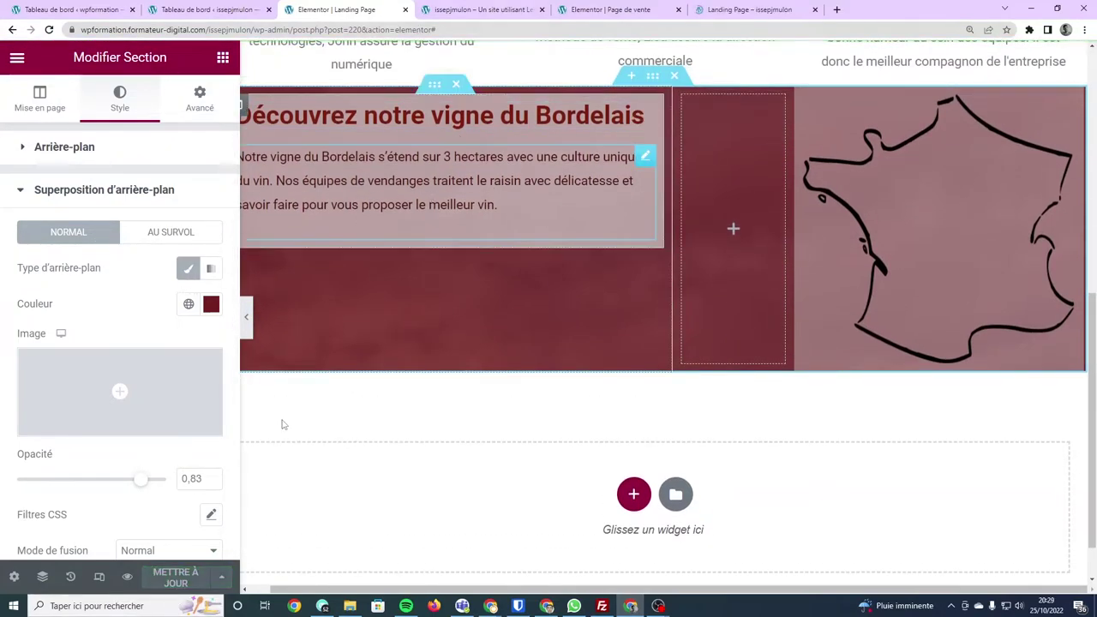
Duplicate the vineyard text panel below the original, undoing a misplaced spacer.
{"action": "right_click", "coordinate": [442, 89]}
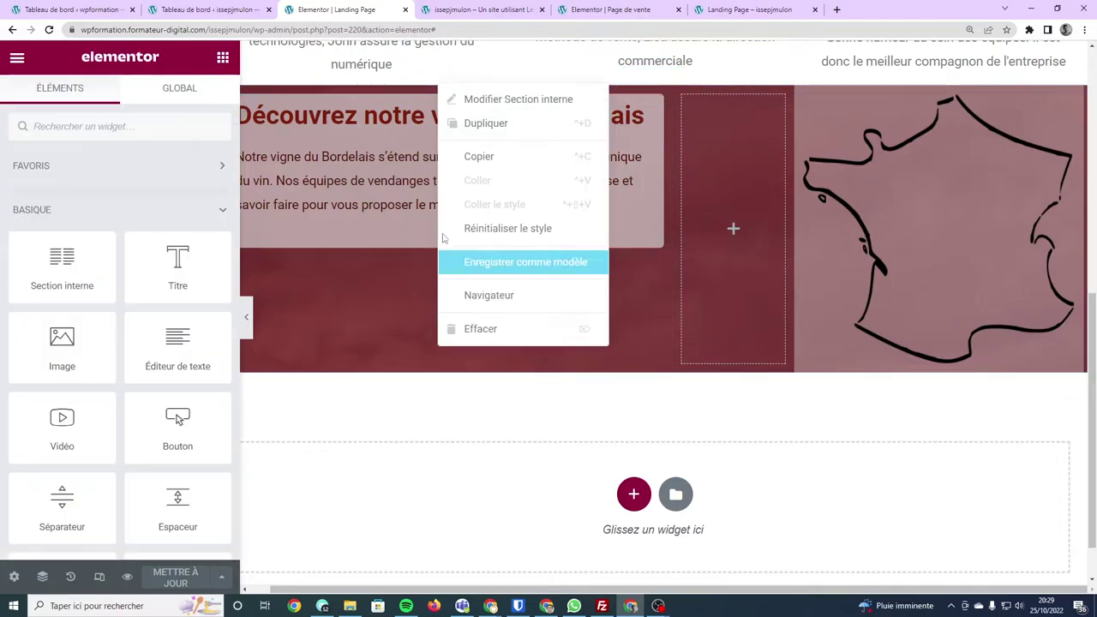
{"action": "left_click", "coordinate": [486, 122]}
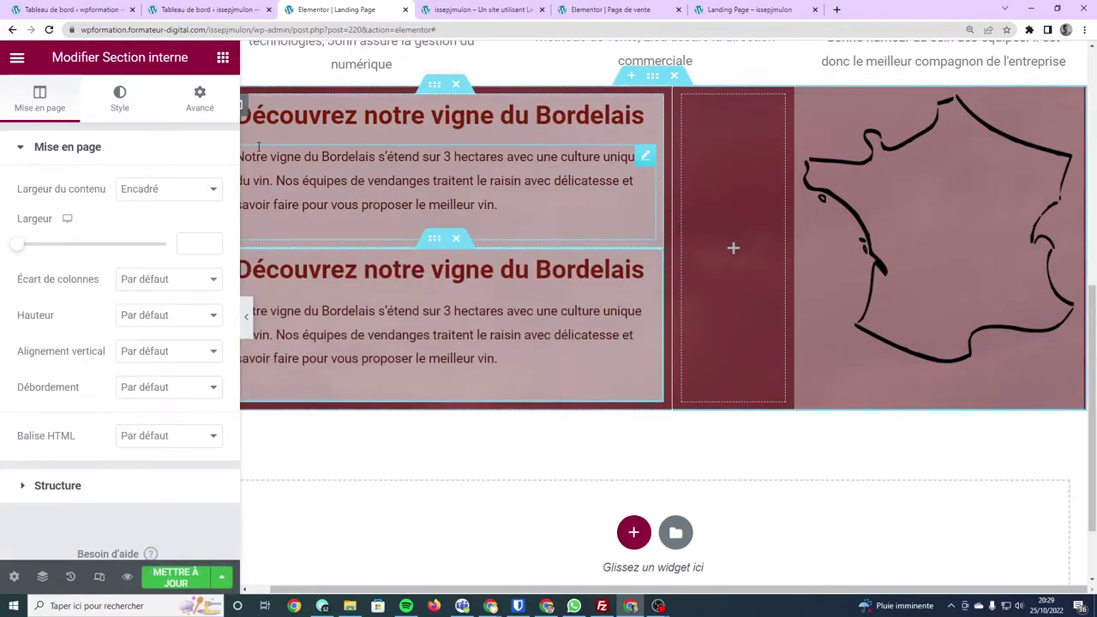
{"action": "left_click", "coordinate": [222, 57]}
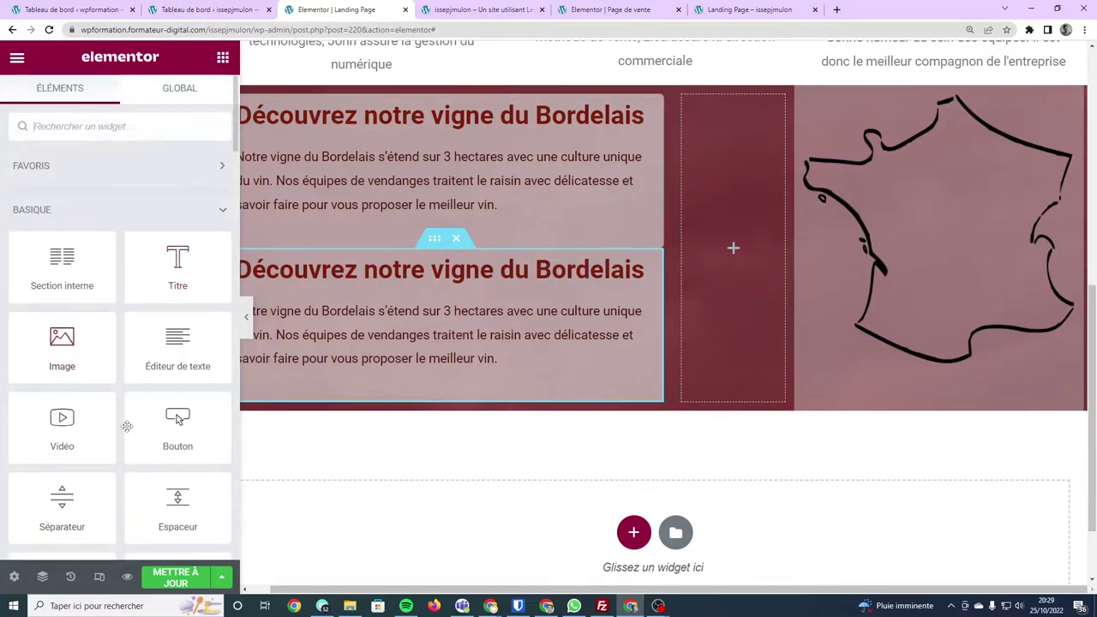
{"action": "left_click_drag", "start_coordinate": [135, 498], "coordinate": [411, 241]}
{"action": "key", "text": "ctrl+a"}
{"action": "key", "text": "ctrl+z"}
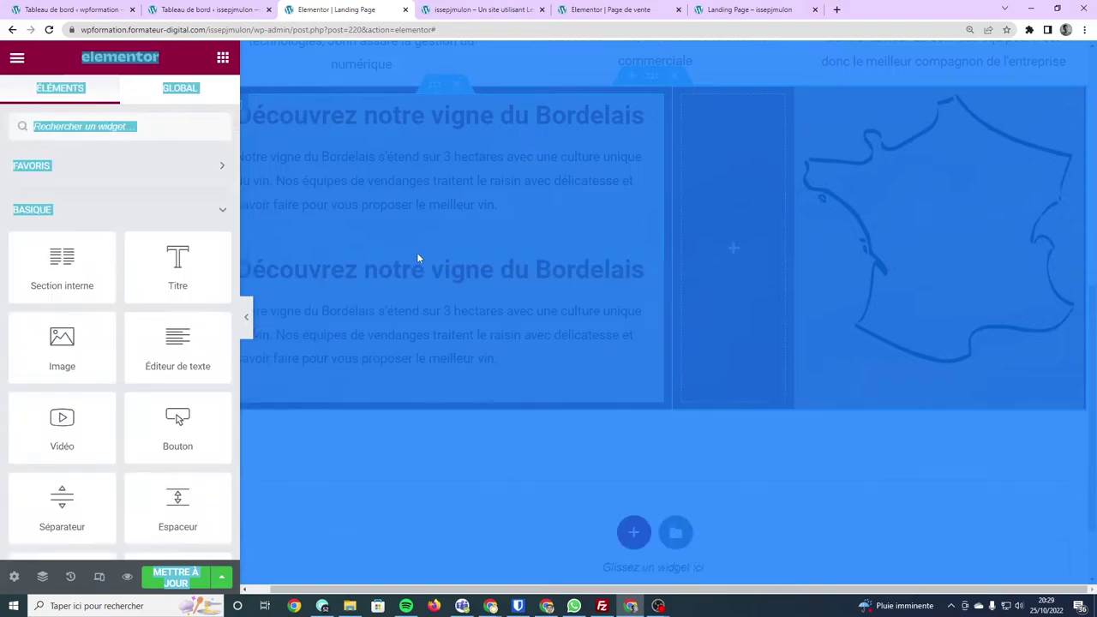
{"action": "left_click", "coordinate": [418, 259]}
{"action": "left_click", "coordinate": [222, 57]}
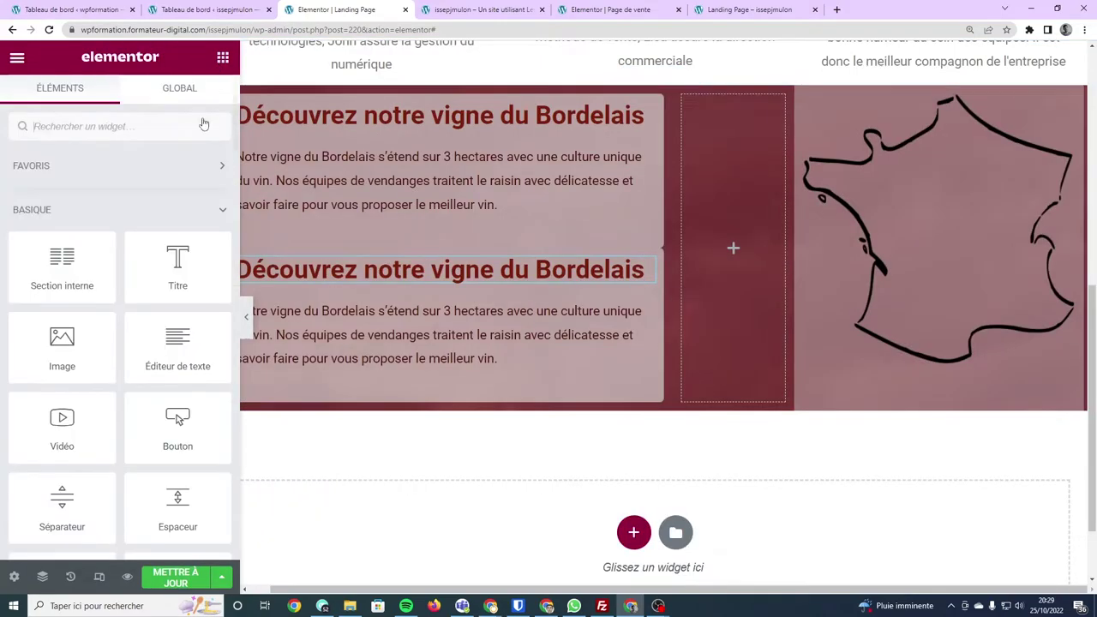
Insert a single-column inner section between the panels holding a 50 px spacer.
{"action": "left_click_drag", "start_coordinate": [63, 270], "coordinate": [362, 240]}
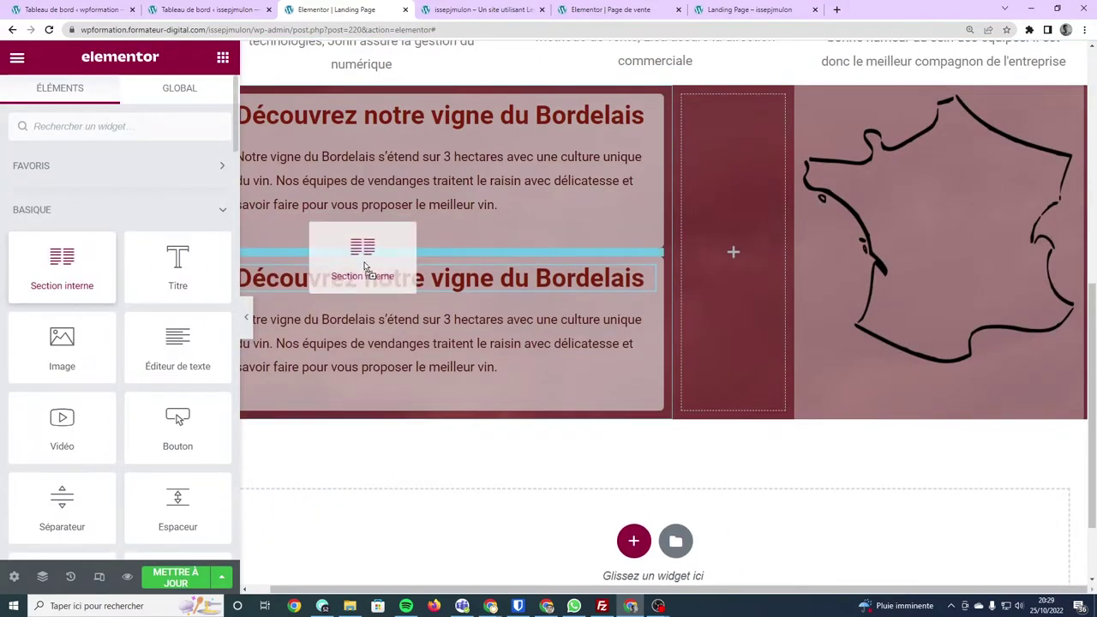
{"action": "left_click_drag", "start_coordinate": [30, 270], "coordinate": [334, 253]}
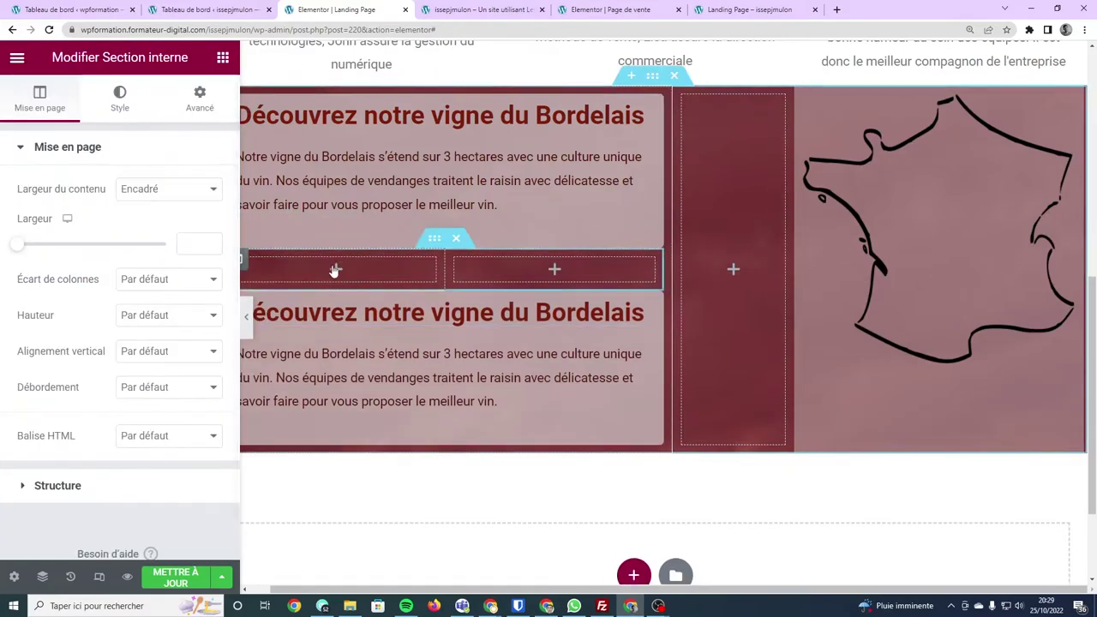
{"action": "right_click", "coordinate": [445, 271]}
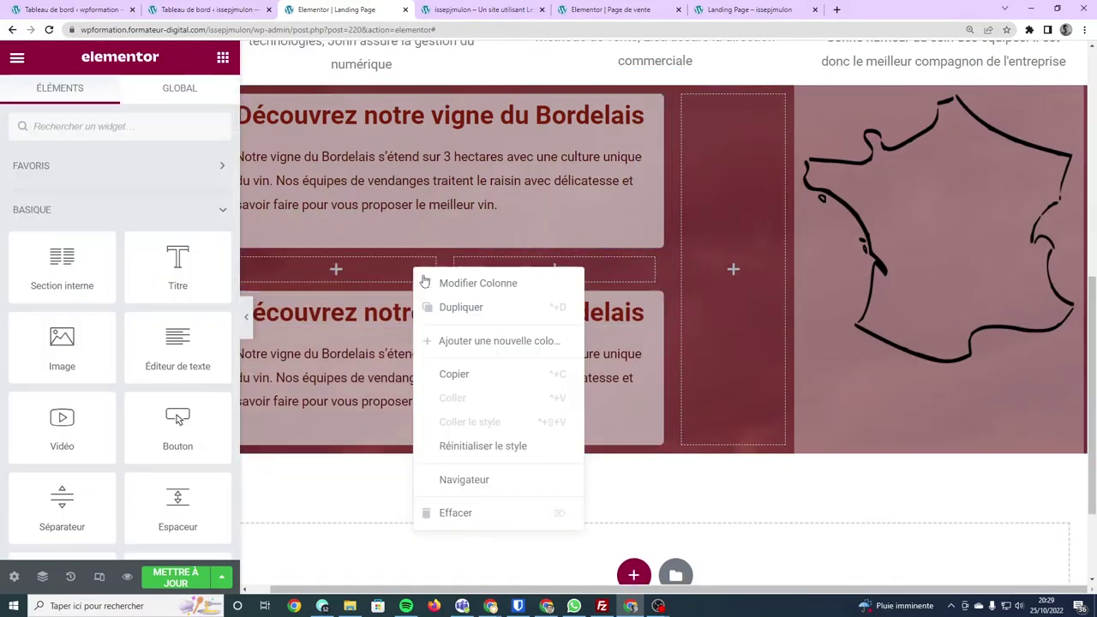
{"action": "left_click", "coordinate": [448, 340]}
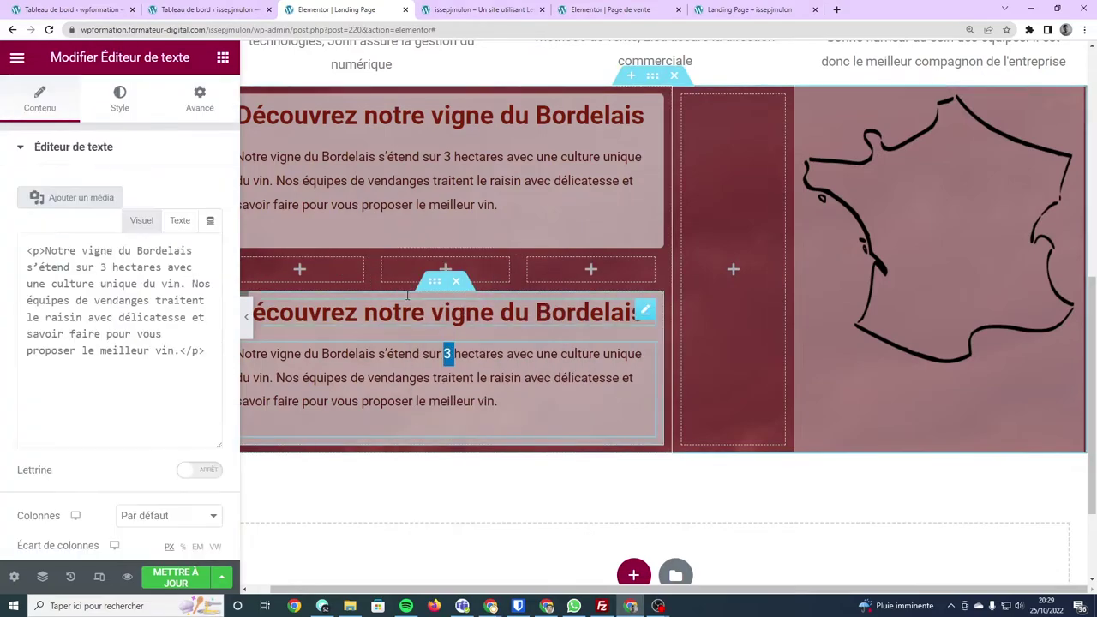
{"action": "right_click", "coordinate": [382, 259]}
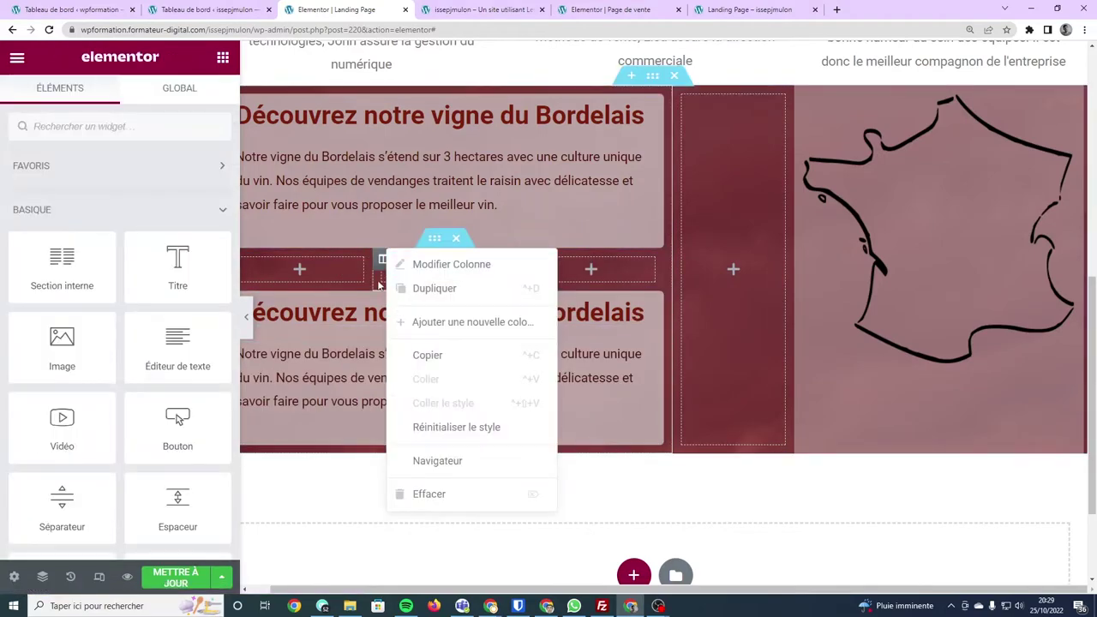
{"action": "left_click", "coordinate": [431, 494]}
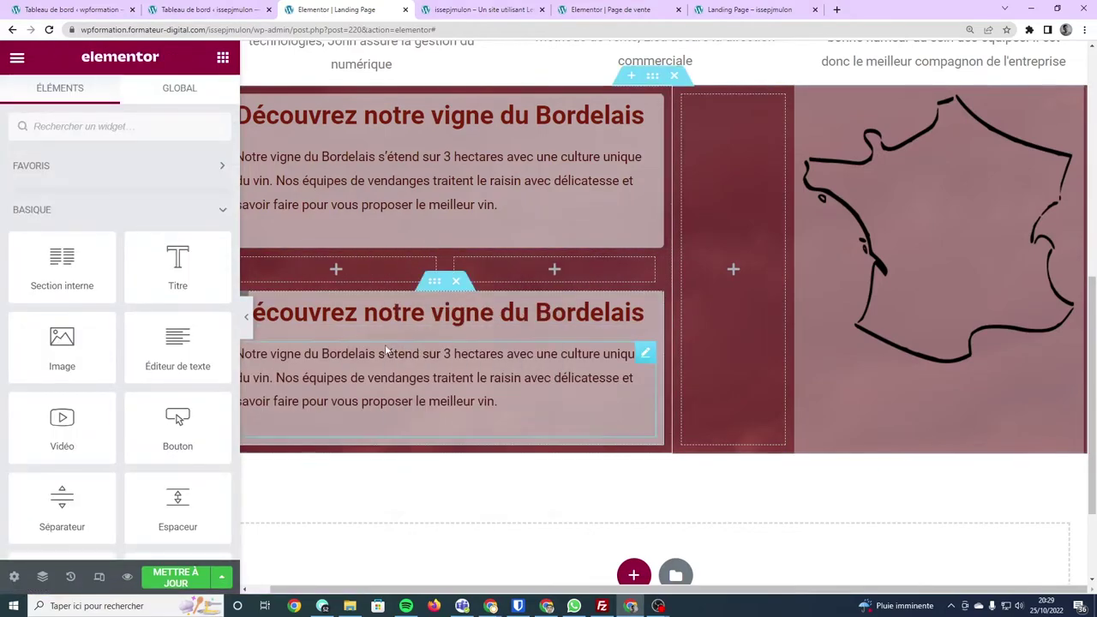
{"action": "right_click", "coordinate": [406, 275]}
{"action": "left_click", "coordinate": [425, 514]}
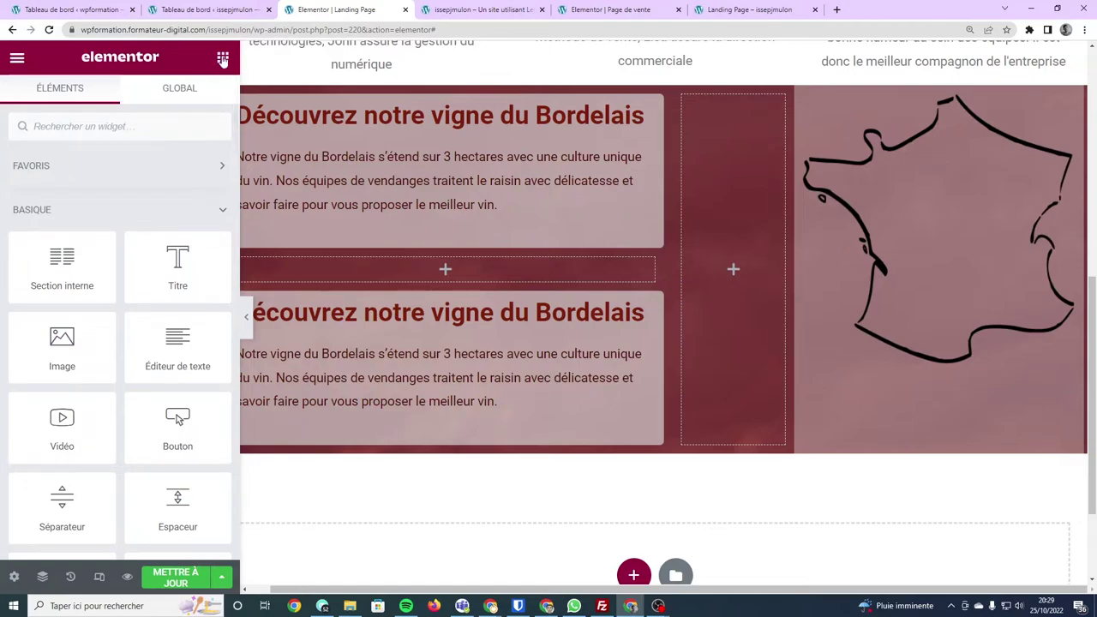
{"action": "scroll", "coordinate": [83, 392], "scroll_direction": "down", "scroll_amount": 1}
{"action": "left_click_drag", "start_coordinate": [177, 418], "coordinate": [455, 274]}
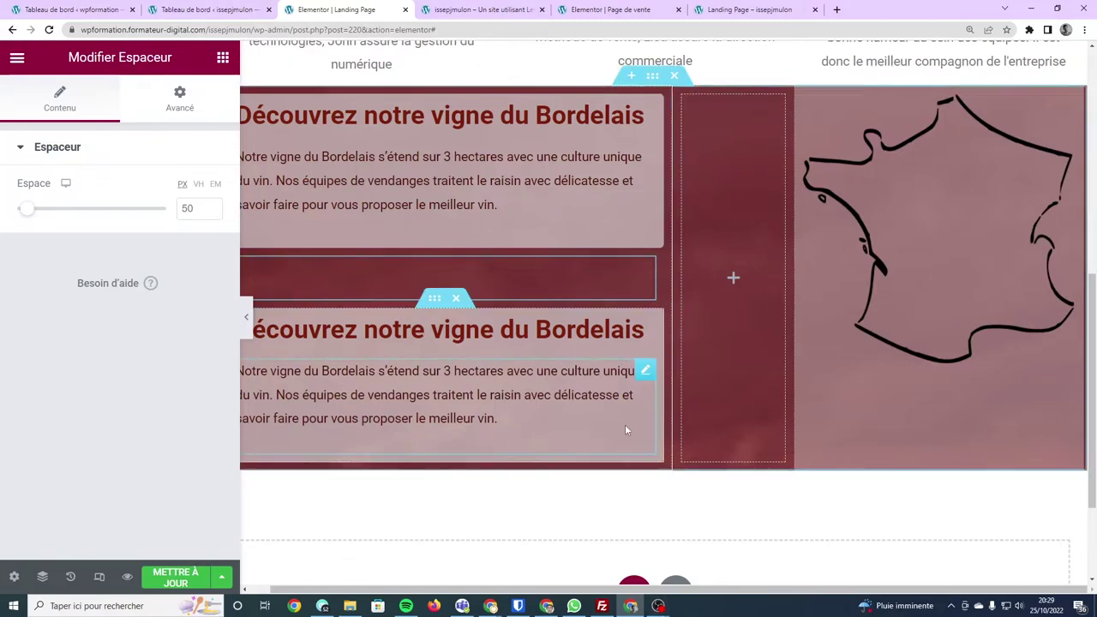
Retitle the second panel's heading 'Notre charge d'engagement', copied from the live site.
{"action": "left_click", "coordinate": [489, 12]}
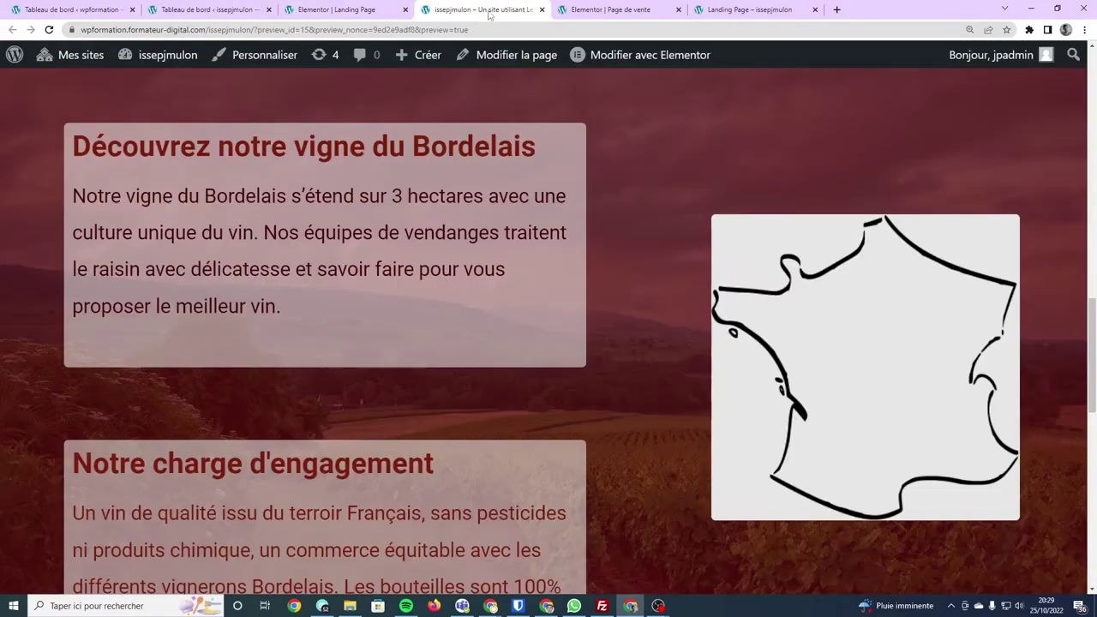
{"action": "triple_click", "coordinate": [323, 463]}
{"action": "key", "text": "ctrl+c"}
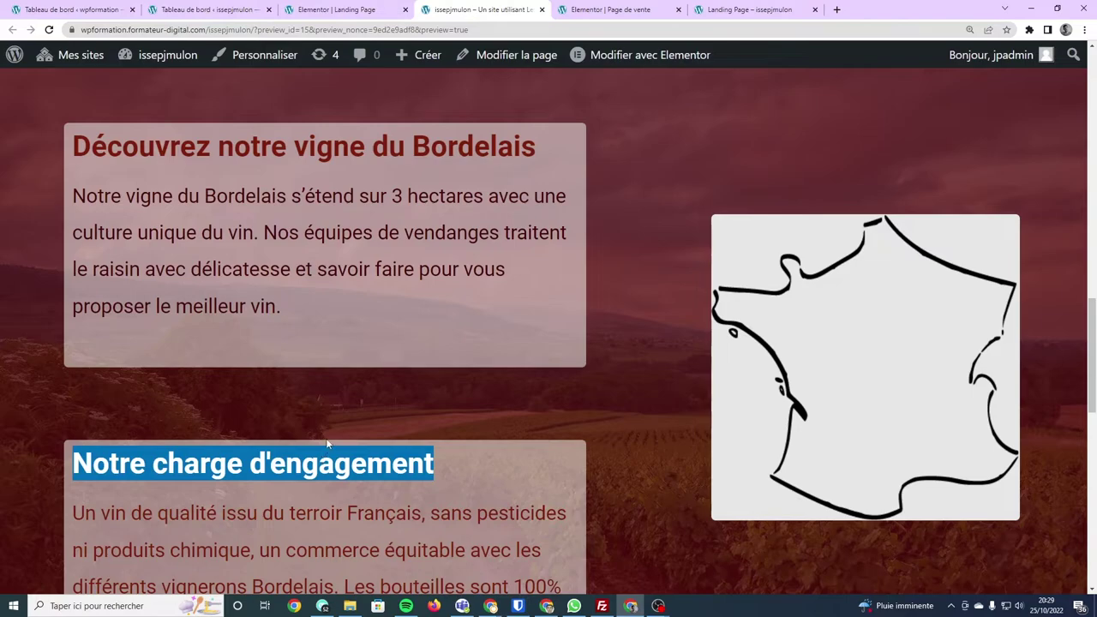
{"action": "left_click", "coordinate": [338, 9]}
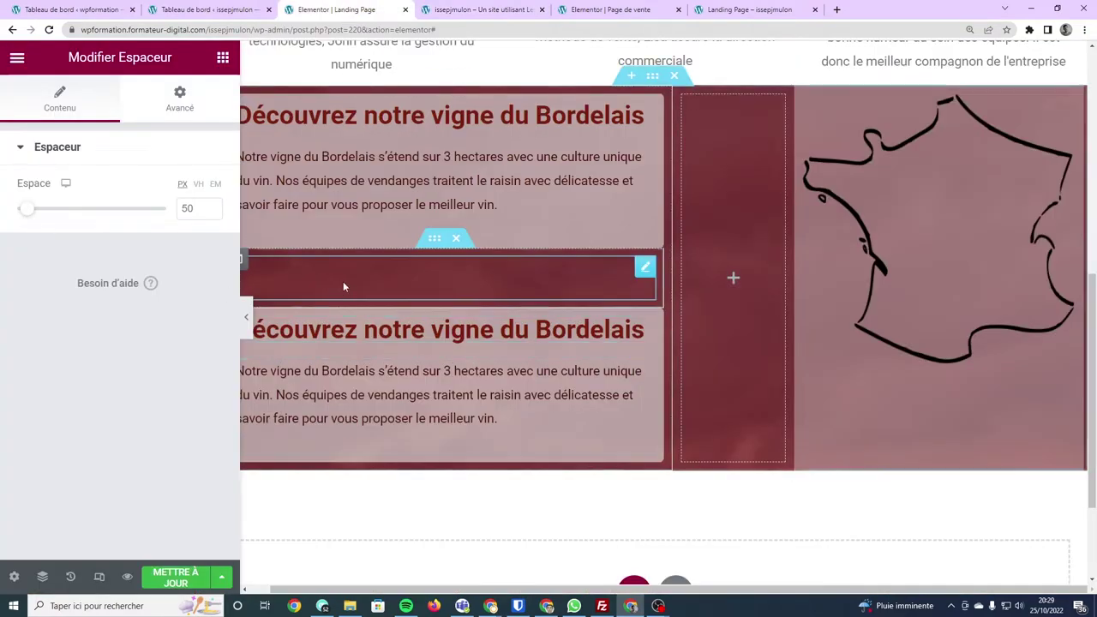
{"action": "left_click", "coordinate": [364, 332]}
{"action": "triple_click", "coordinate": [86, 257]}
{"action": "key", "text": "ctrl+v"}
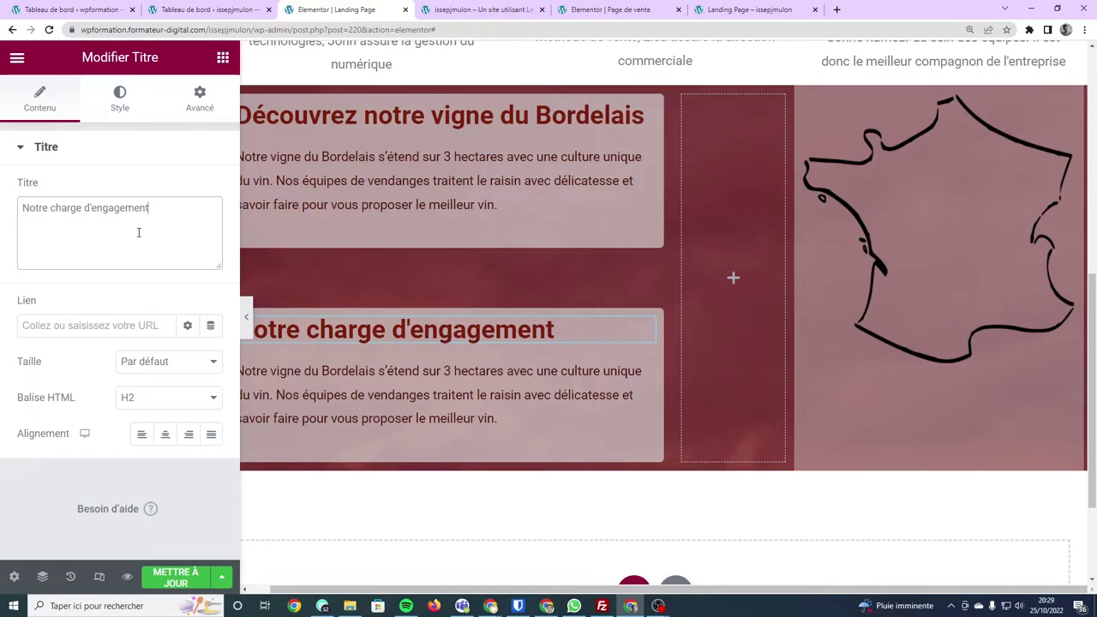
Replace the second panel's paragraph with the commitment text starting 'Un vin de qualité'.
{"action": "left_click", "coordinate": [485, 13]}
{"action": "scroll", "coordinate": [324, 537], "scroll_direction": "down", "scroll_amount": 2}
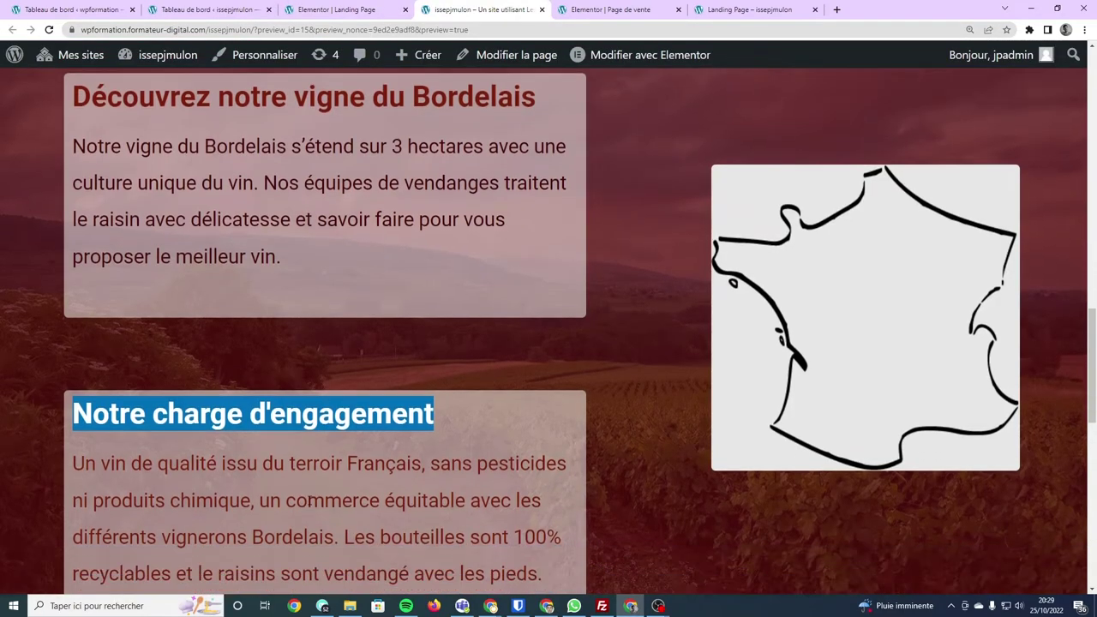
{"action": "left_click_drag", "start_coordinate": [550, 520], "coordinate": [65, 387]}
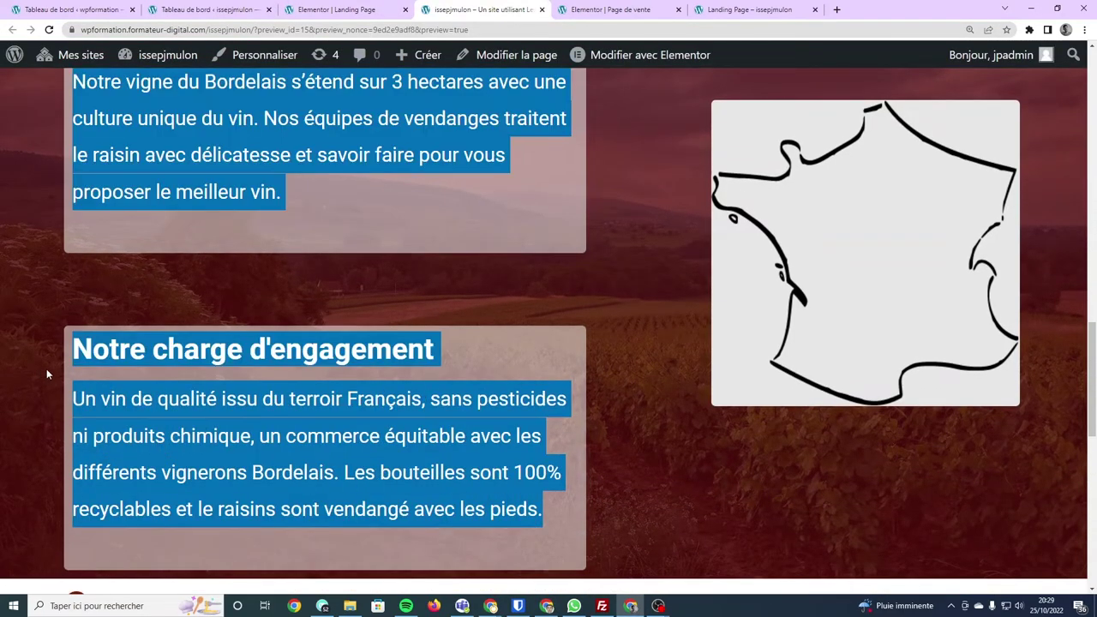
{"action": "left_click", "coordinate": [336, 9]}
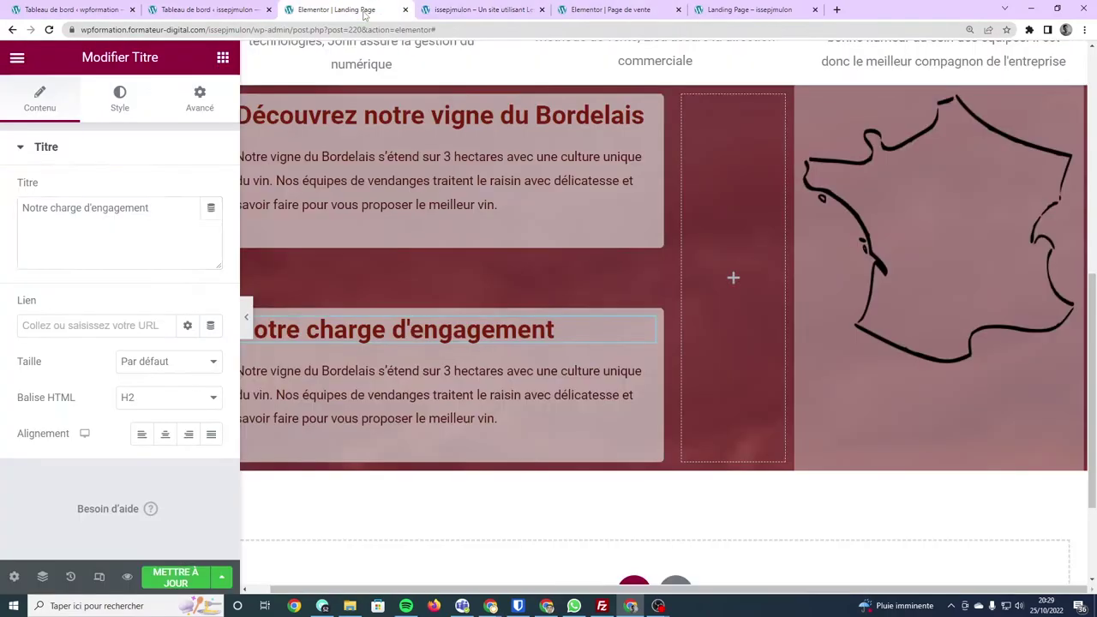
{"action": "left_click", "coordinate": [499, 418]}
{"action": "left_click_drag", "start_coordinate": [498, 418], "coordinate": [191, 383]}
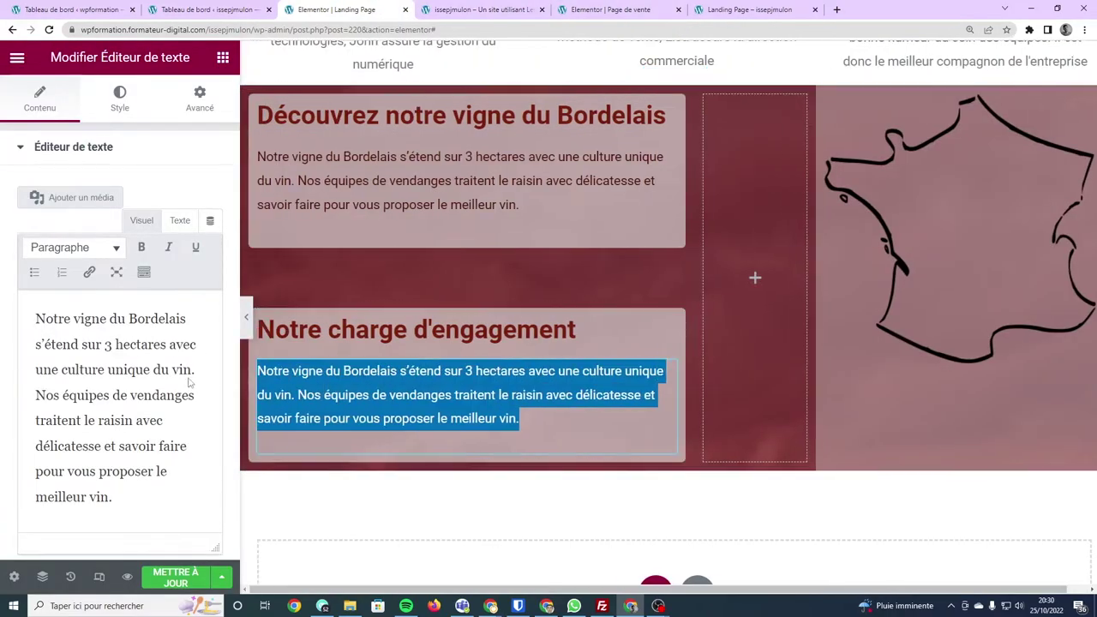
{"action": "triple_click", "coordinate": [405, 392]}
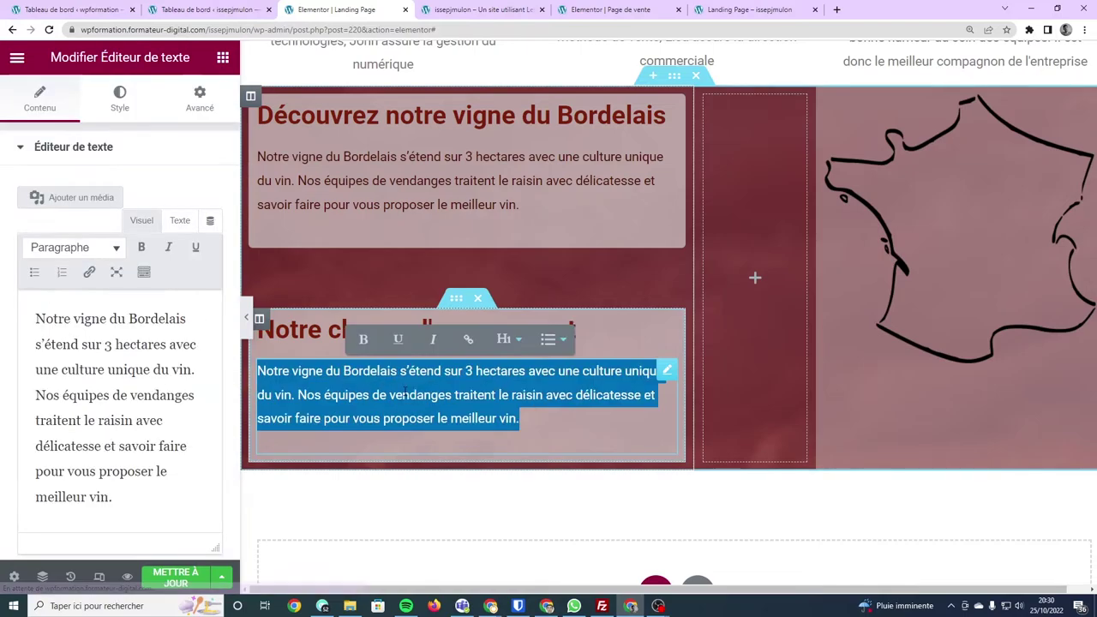
{"action": "type", "text": "Un vin de qualité issu du terroir Français, sans pesticides ni produits chimique, un commerce équitable avec les différents vignerons Bordelais. Les bouteilles sont 100% recyclables et le raisins sont vendangé avec les pieds."}
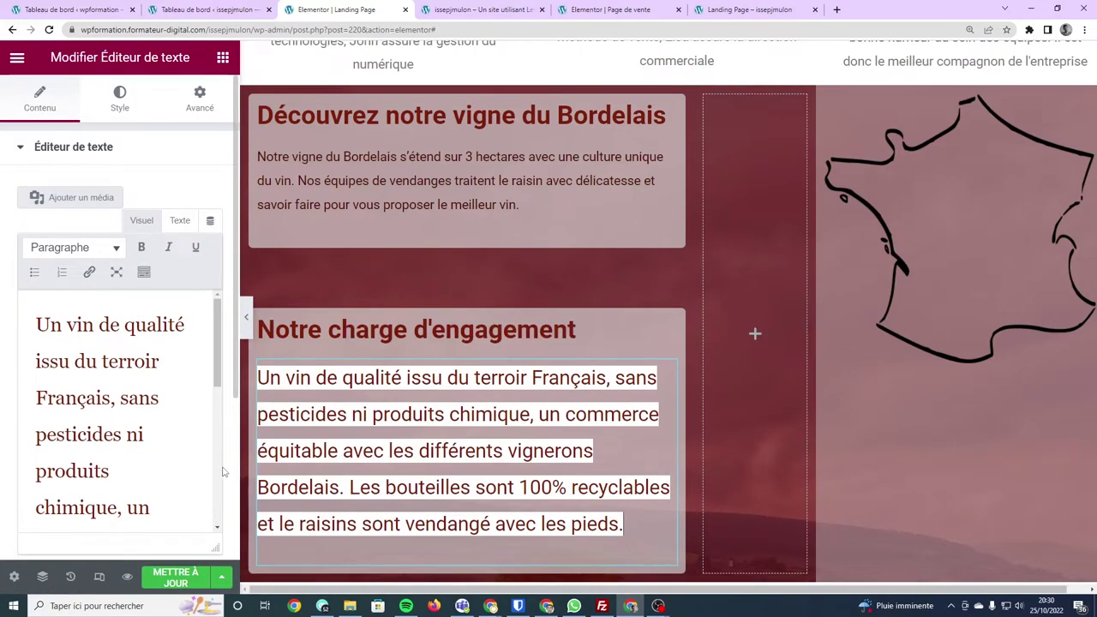
{"action": "key", "text": "ctrl+z"}
{"action": "left_click_drag", "start_coordinate": [146, 519], "coordinate": [18, 311]}
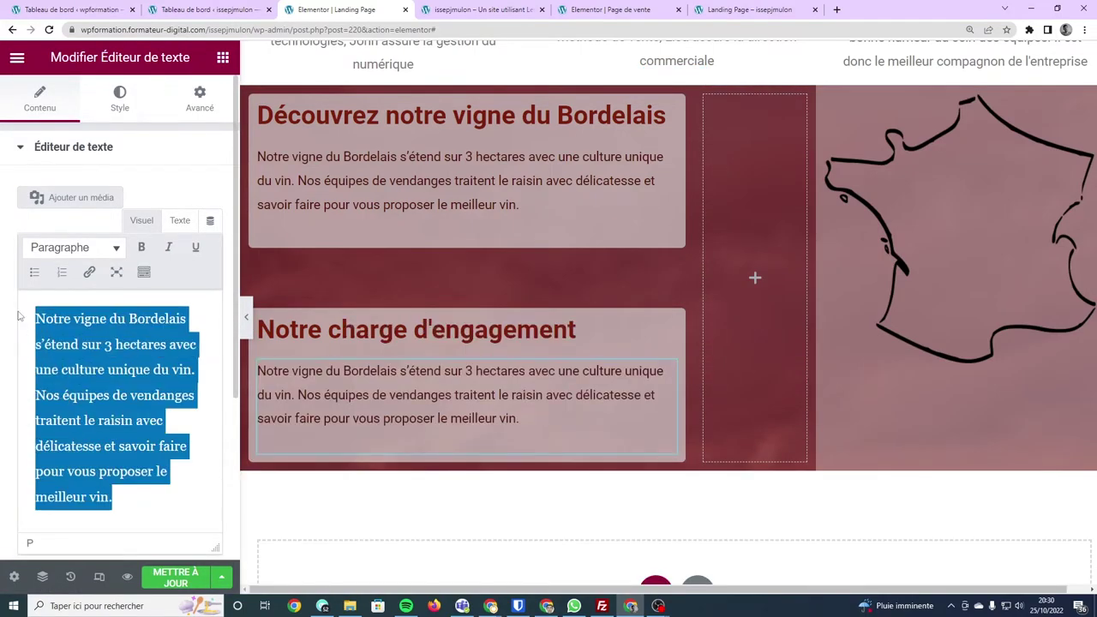
{"action": "type", "text": "Un vin de qualité issu du terroir Français, sans pesticides ni produits chimique, un commerce équitable avec les différents vignerons Bordelais. Les bouteilles sont 100% recyclables et le raisins sont vendangé avec les pieds."}
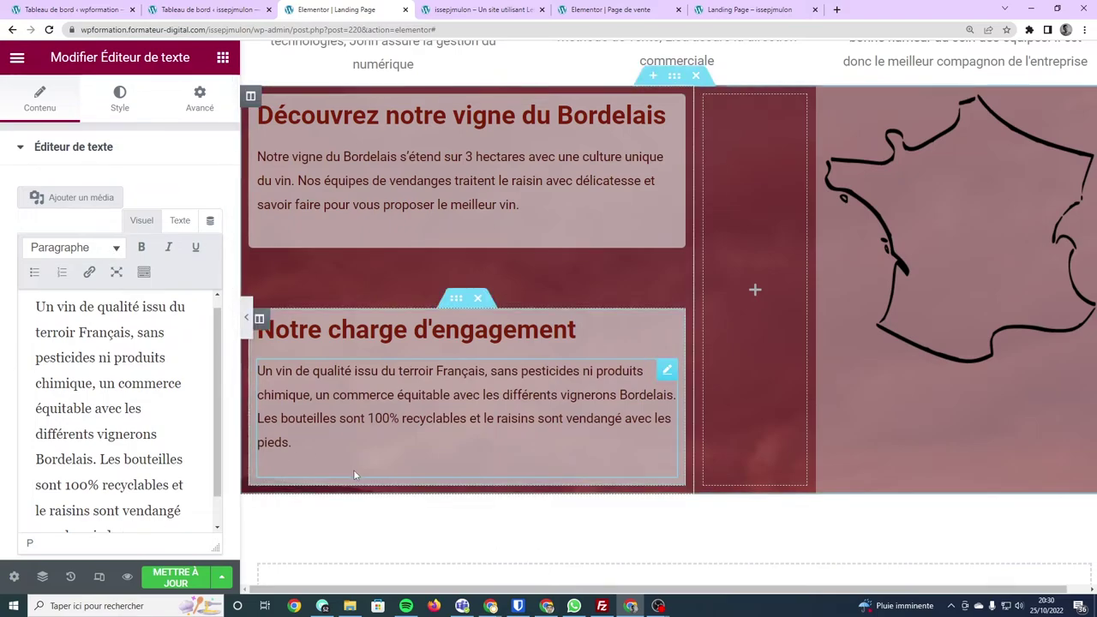
{"action": "scroll", "coordinate": [353, 469], "scroll_direction": "down", "scroll_amount": 1}
{"action": "scroll", "coordinate": [355, 465], "scroll_direction": "up", "scroll_amount": 1}
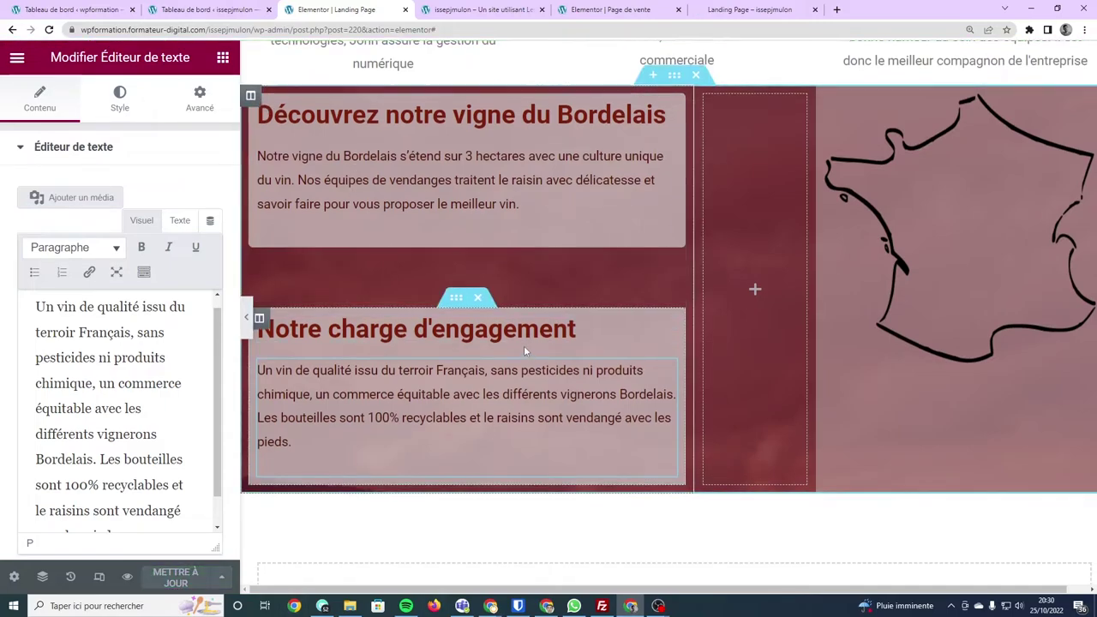
{"action": "scroll", "coordinate": [523, 346], "scroll_direction": "up", "scroll_amount": 3}
{"action": "scroll", "coordinate": [622, 257], "scroll_direction": "down", "scroll_amount": 5}
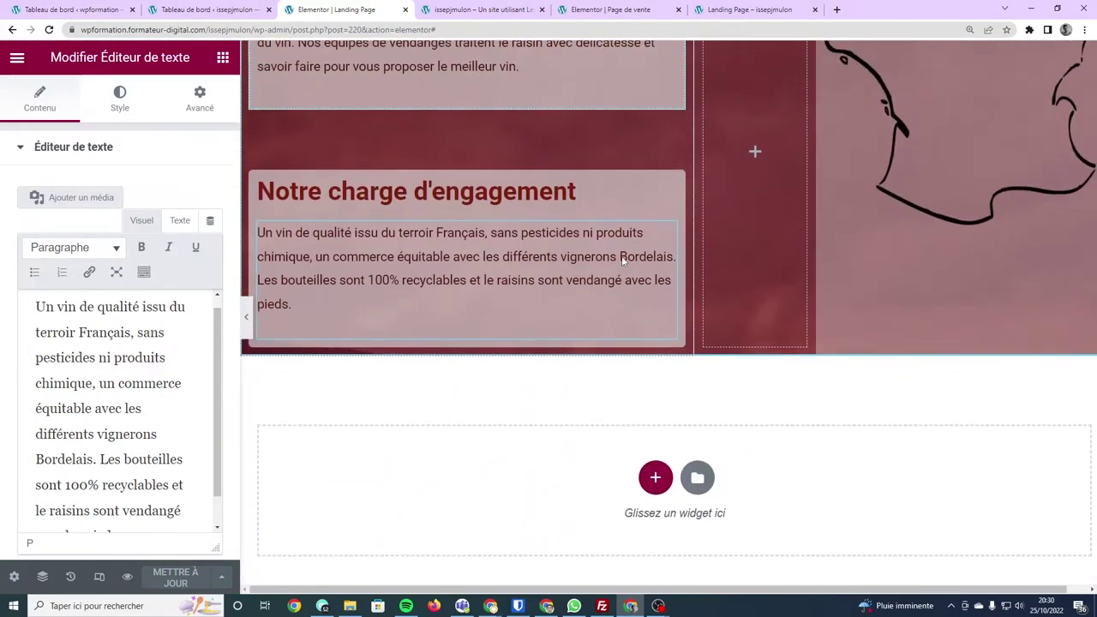
{"action": "scroll", "coordinate": [915, 163], "scroll_direction": "up", "scroll_amount": 2}
{"action": "left_click", "coordinate": [915, 169]}
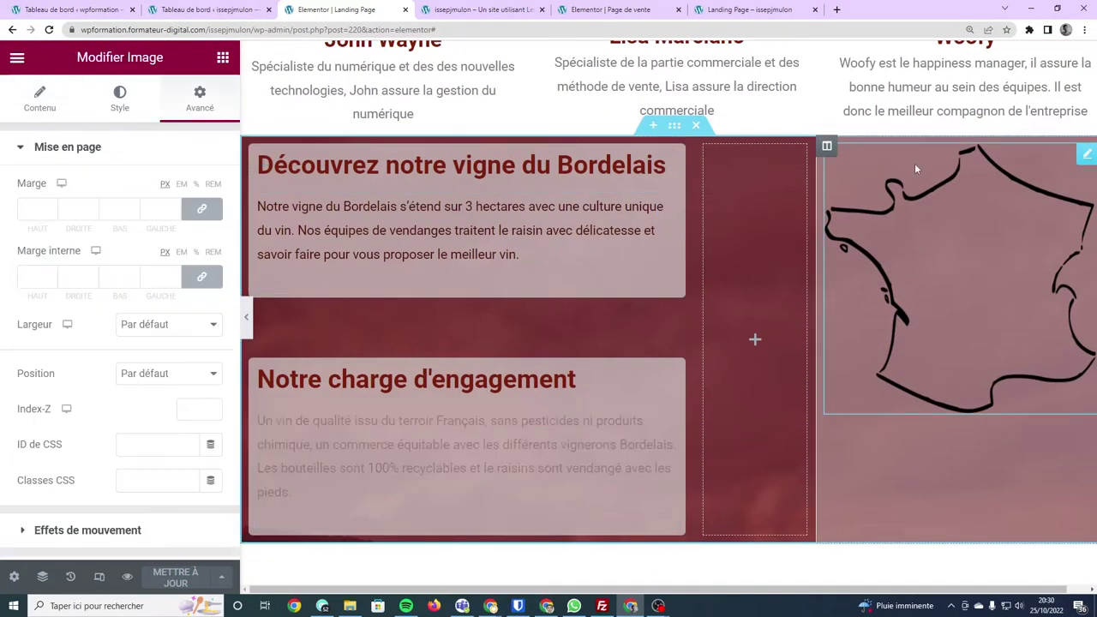
Set the column's Mise en page vertical alignment to Milieu.
{"action": "left_click", "coordinate": [828, 146]}
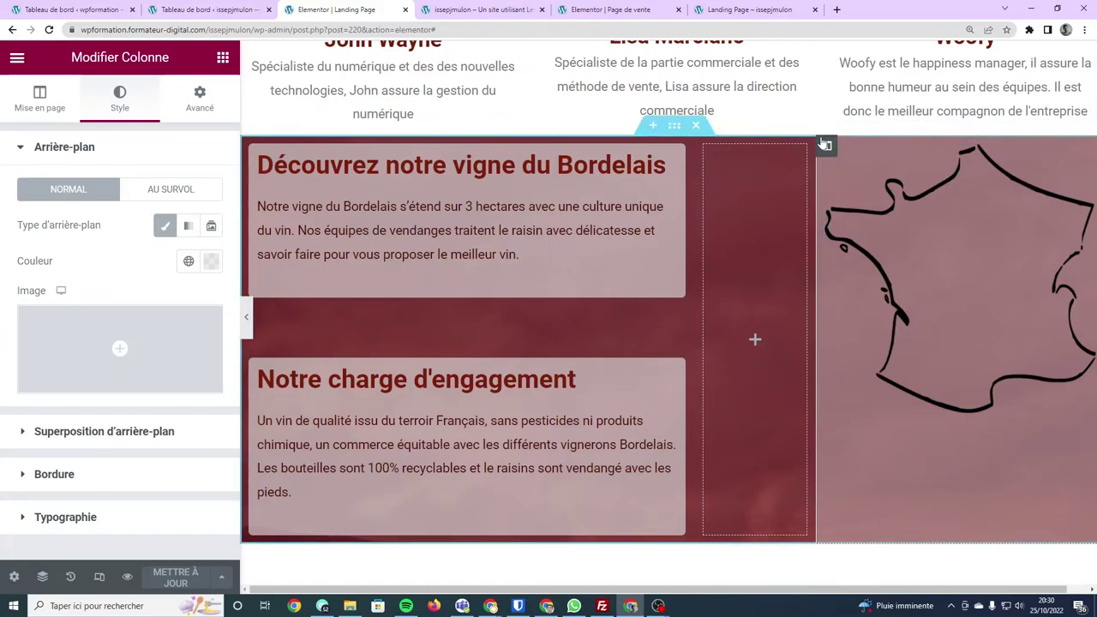
{"action": "left_click", "coordinate": [32, 103]}
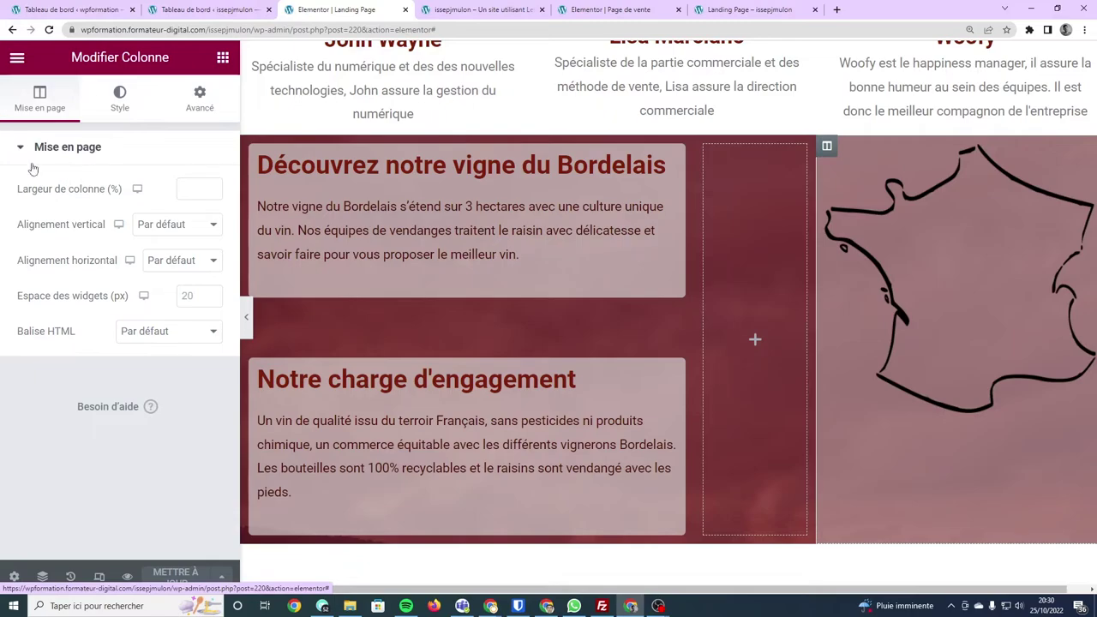
{"action": "left_click", "coordinate": [158, 221]}
{"action": "left_click", "coordinate": [146, 271]}
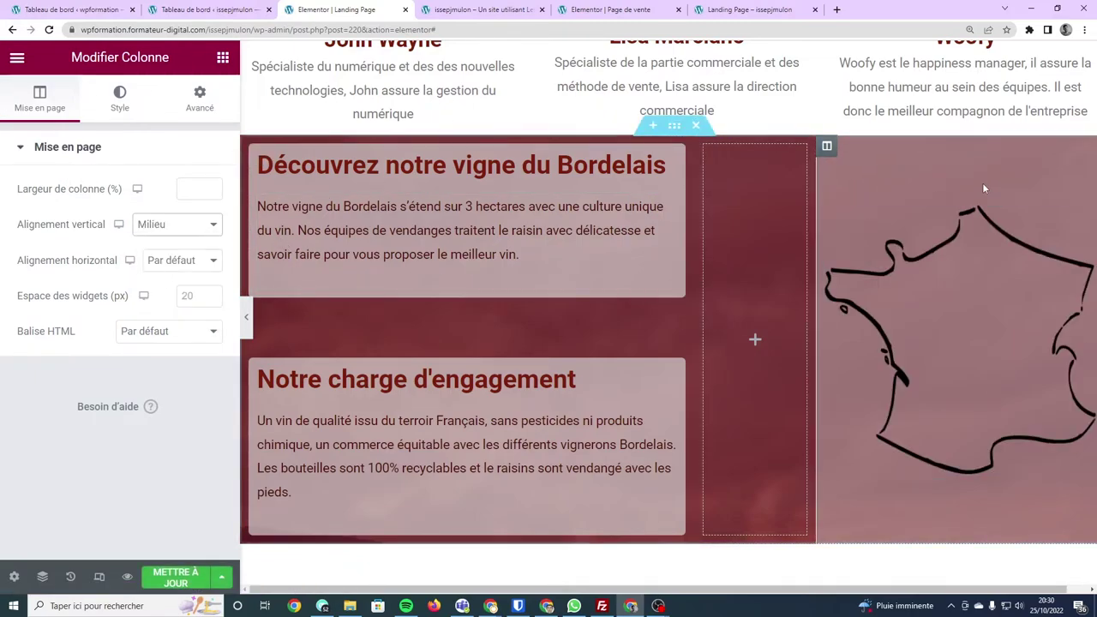
{"action": "scroll", "coordinate": [984, 187], "scroll_direction": "up", "scroll_amount": 3}
{"action": "scroll", "coordinate": [1028, 129], "scroll_direction": "down", "scroll_amount": 2}
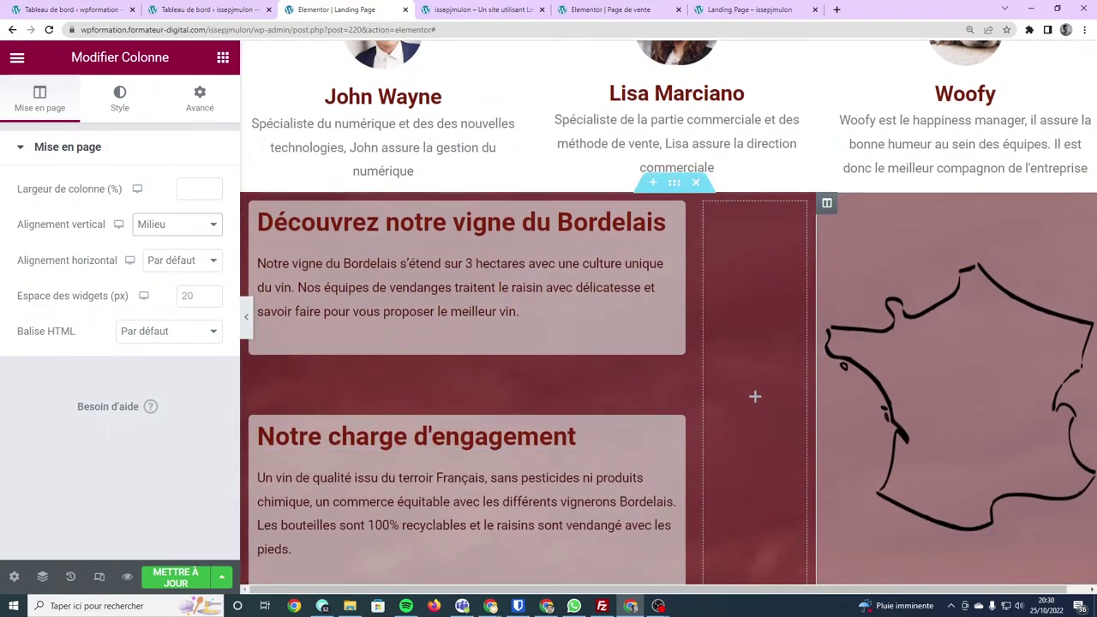
{"action": "scroll", "coordinate": [841, 391], "scroll_direction": "down", "scroll_amount": 4}
{"action": "scroll", "coordinate": [814, 358], "scroll_direction": "up", "scroll_amount": 3}
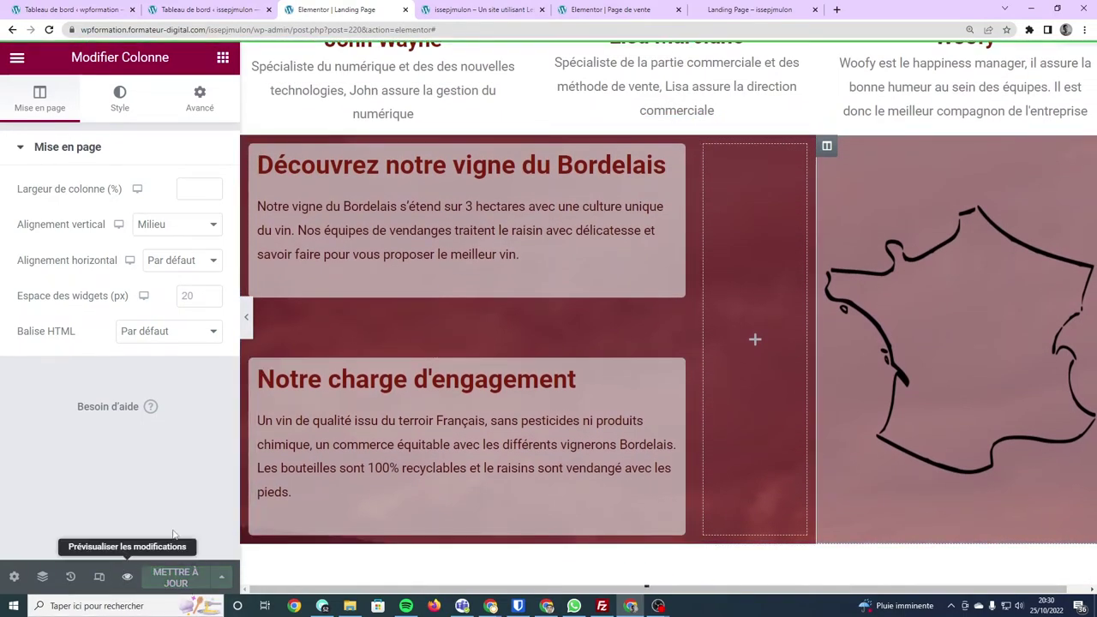
Preview the landing page and compare it with the live site and sales page editor.
{"action": "left_click", "coordinate": [490, 10]}
{"action": "scroll", "coordinate": [471, 171], "scroll_direction": "down", "scroll_amount": 2}
{"action": "scroll", "coordinate": [470, 171], "scroll_direction": "up", "scroll_amount": 5}
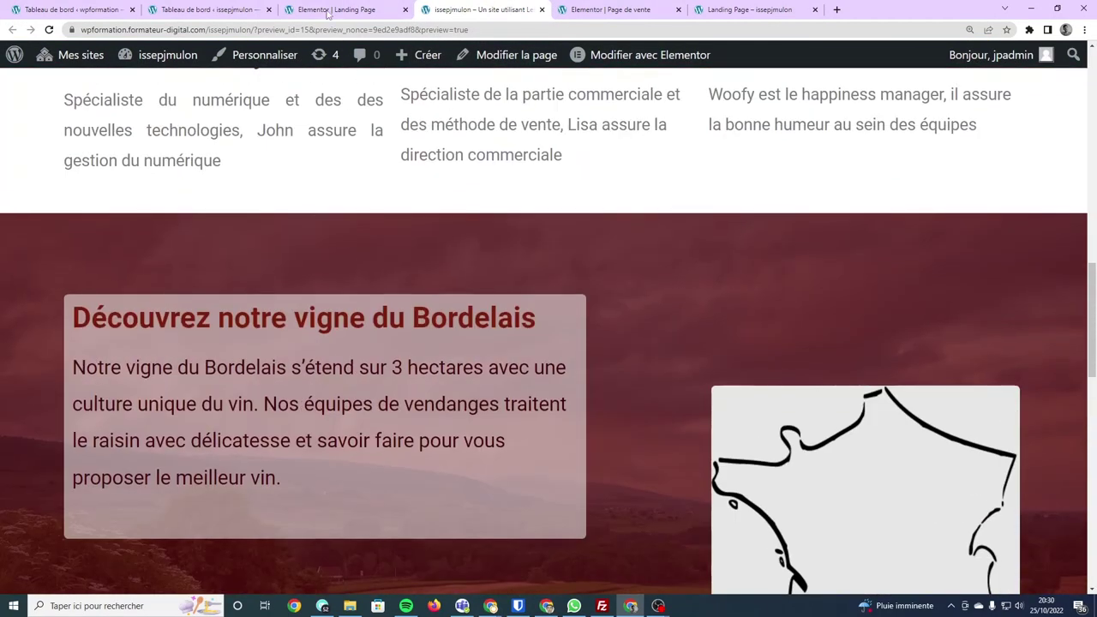
{"action": "left_click", "coordinate": [330, 5]}
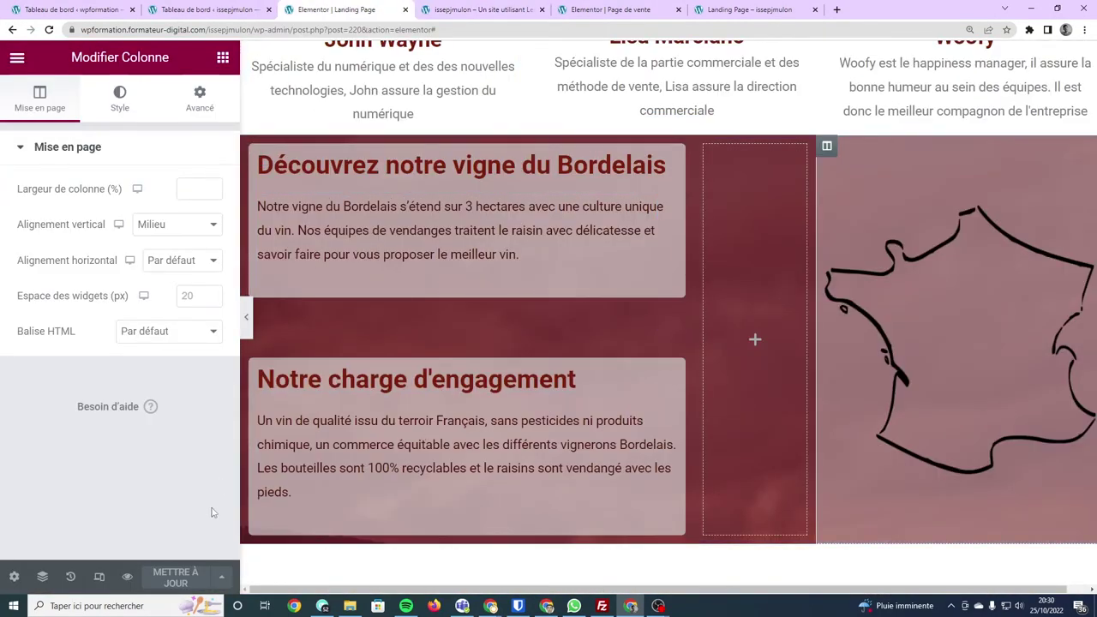
{"action": "left_click", "coordinate": [128, 576]}
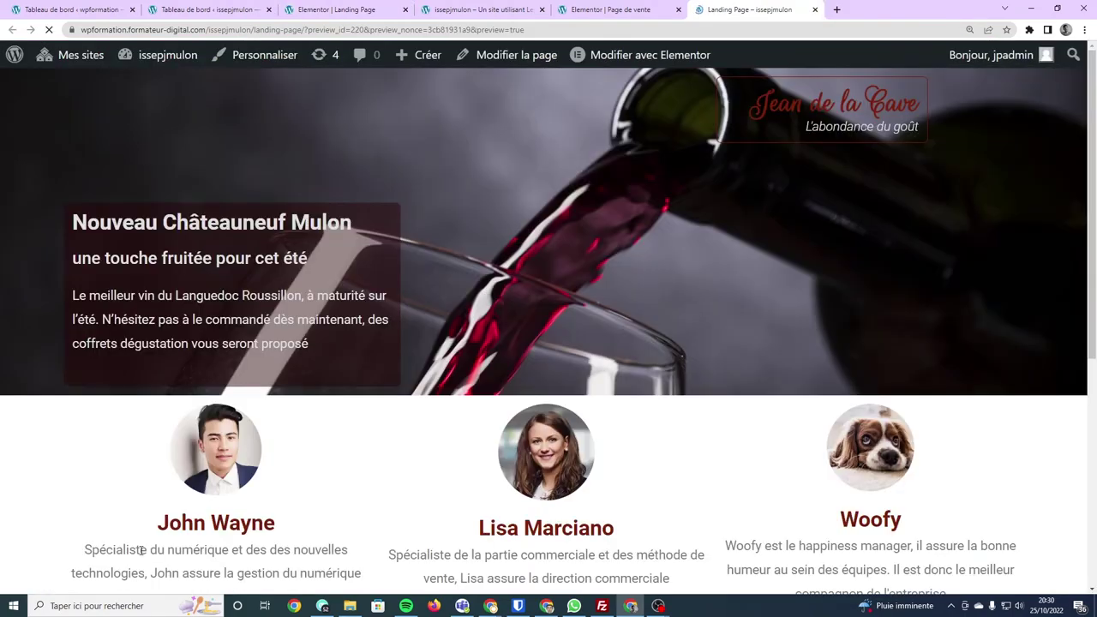
{"action": "scroll", "coordinate": [334, 383], "scroll_direction": "down", "scroll_amount": 3}
{"action": "scroll", "coordinate": [334, 383], "scroll_direction": "down", "scroll_amount": 2}
{"action": "scroll", "coordinate": [335, 383], "scroll_direction": "up", "scroll_amount": 2}
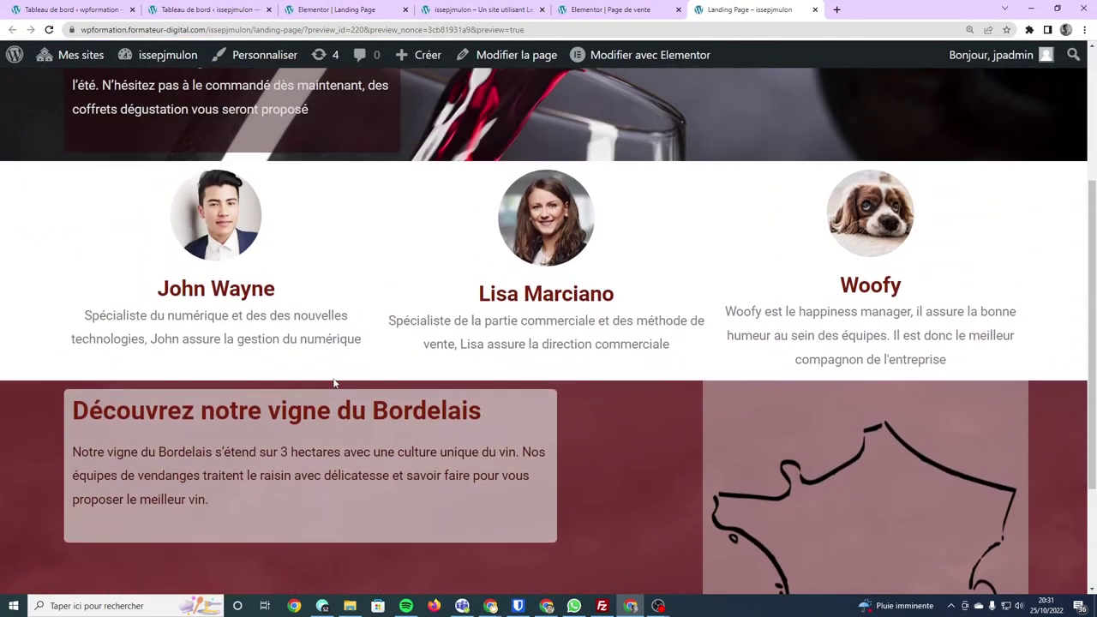
{"action": "scroll", "coordinate": [334, 383], "scroll_direction": "down", "scroll_amount": 2}
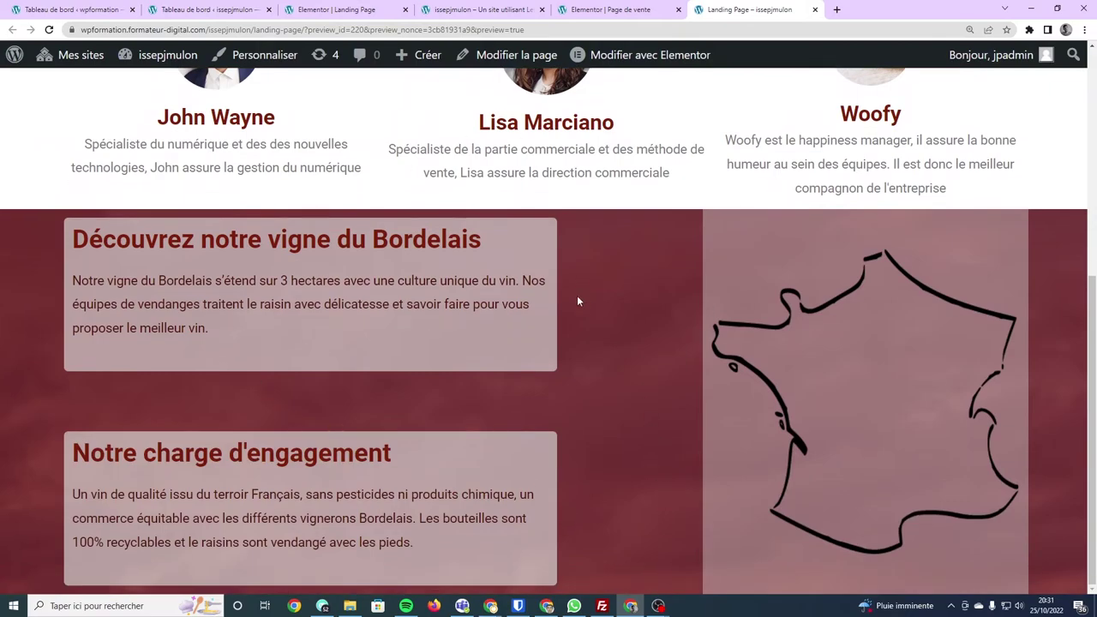
{"action": "scroll", "coordinate": [548, 425], "scroll_direction": "up", "scroll_amount": 2}
{"action": "scroll", "coordinate": [549, 425], "scroll_direction": "down", "scroll_amount": 2}
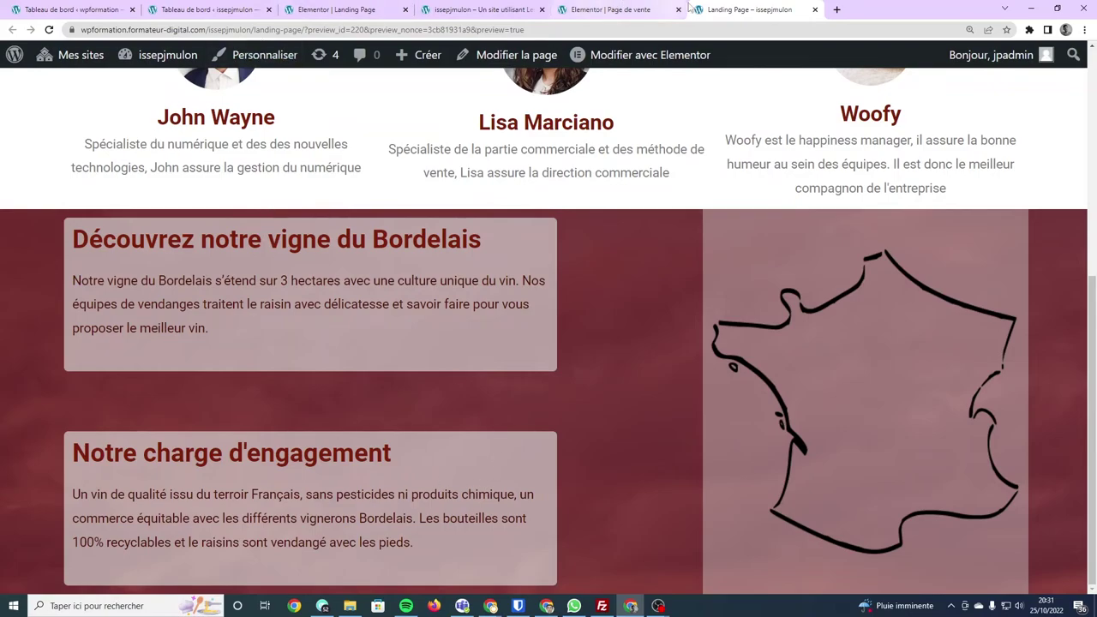
{"action": "left_click", "coordinate": [611, 10]}
{"action": "scroll", "coordinate": [540, 197], "scroll_direction": "up", "scroll_amount": 1}
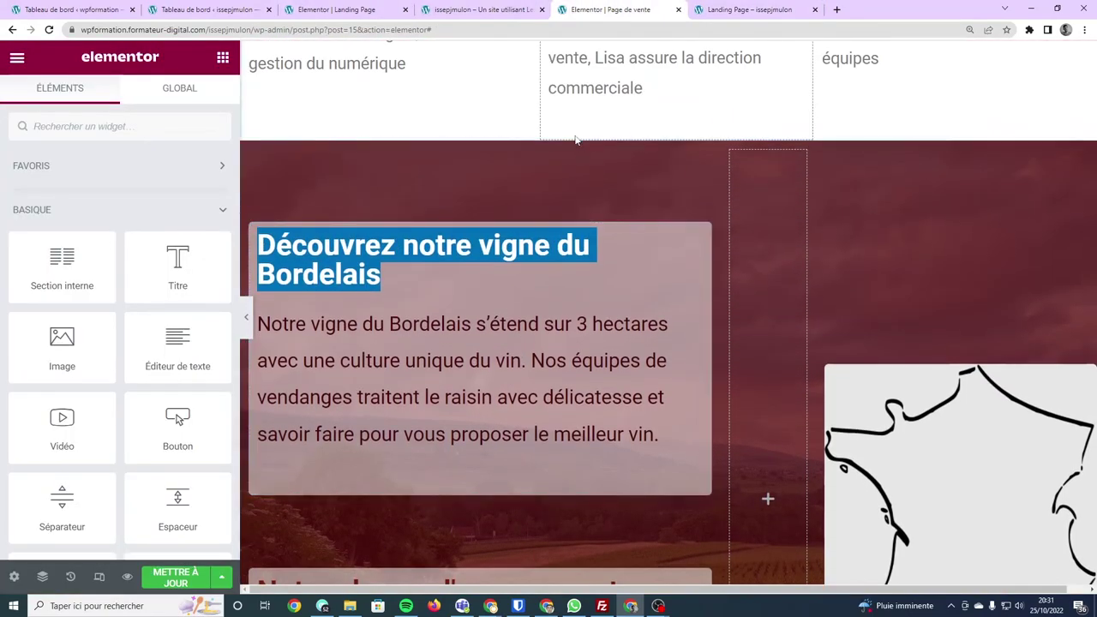
{"action": "left_click", "coordinate": [450, 7]}
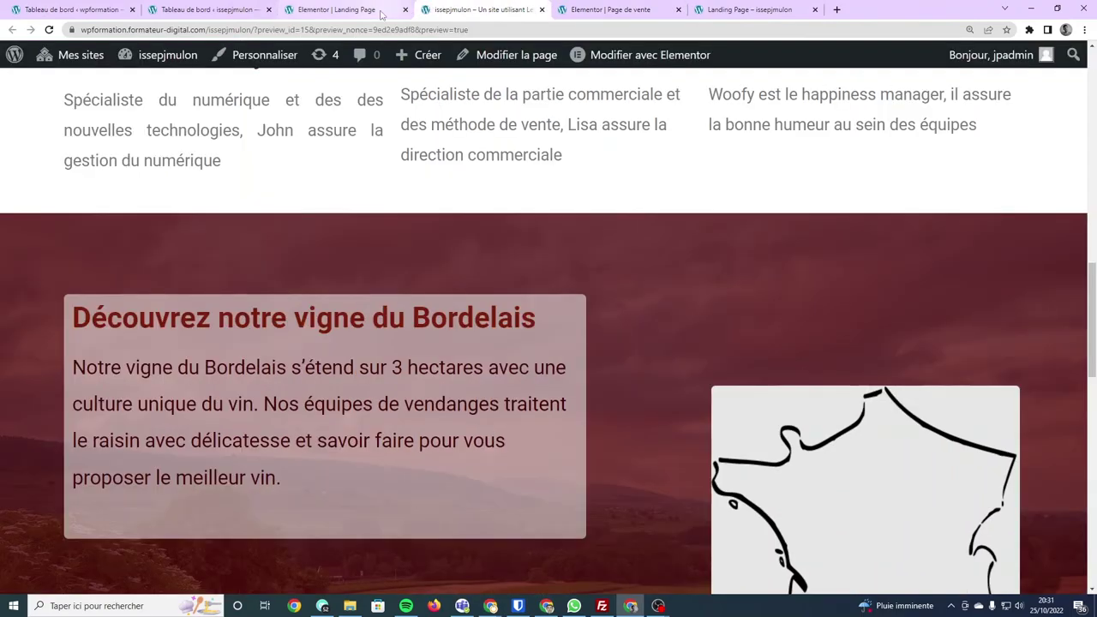
{"action": "left_click", "coordinate": [360, 9]}
Add a 50 px spacer above the vineyard panel and save the page.
{"action": "left_click", "coordinate": [222, 60]}
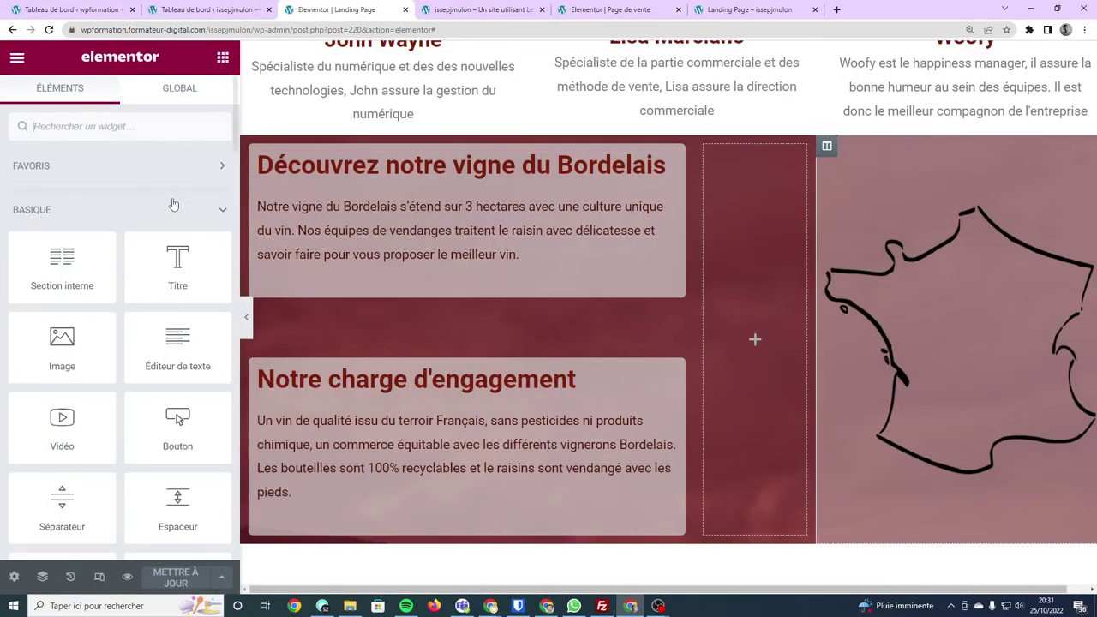
{"action": "left_click_drag", "start_coordinate": [154, 486], "coordinate": [376, 156]}
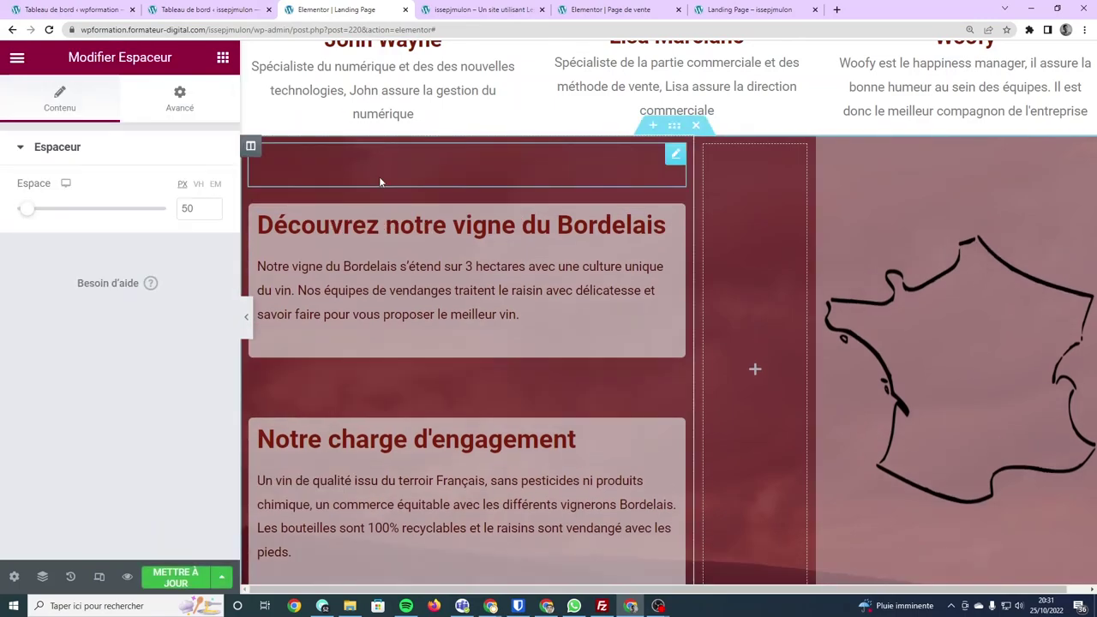
{"action": "left_click", "coordinate": [176, 577]}
{"action": "left_click", "coordinate": [125, 577]}
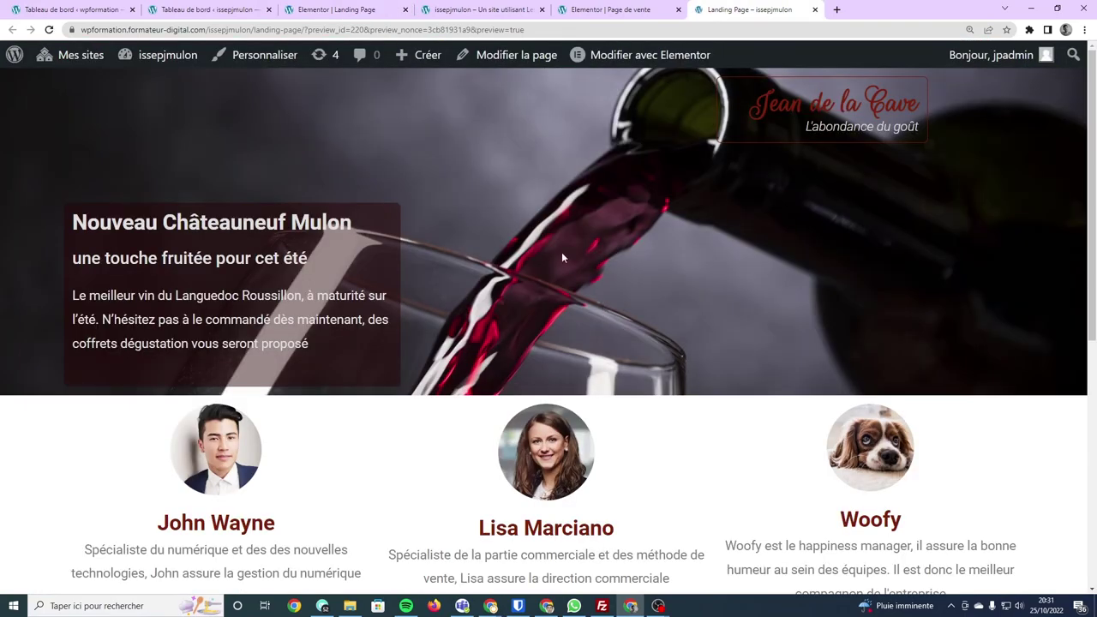
{"action": "scroll", "coordinate": [511, 298], "scroll_direction": "down", "scroll_amount": 5}
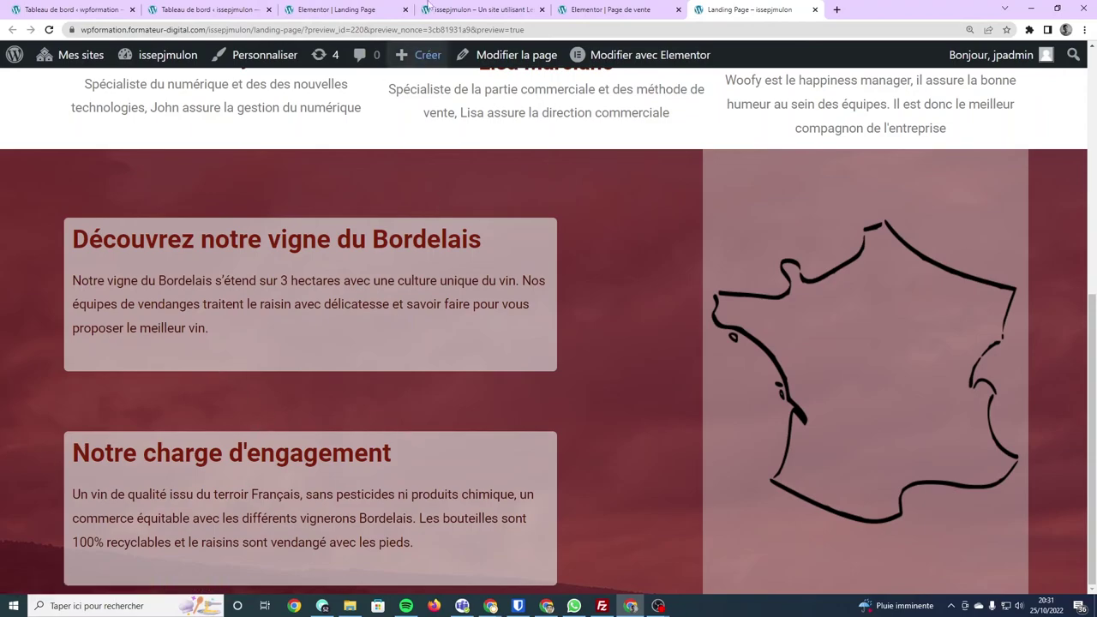
{"action": "scroll", "coordinate": [433, 402], "scroll_direction": "up", "scroll_amount": 2}
{"action": "scroll", "coordinate": [436, 372], "scroll_direction": "down", "scroll_amount": 2}
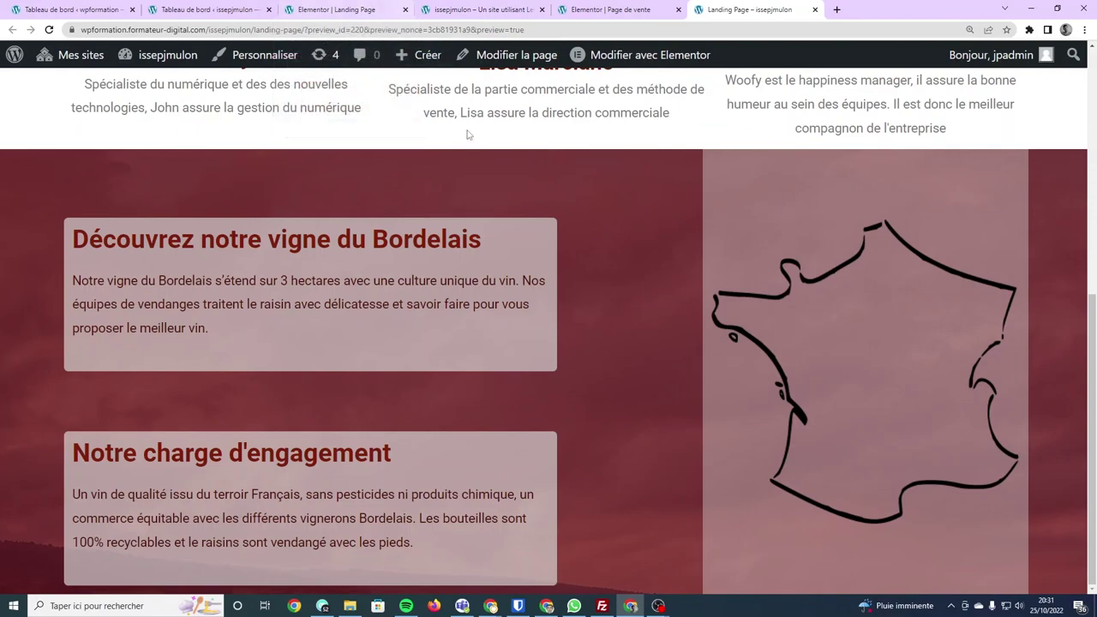
{"action": "left_click", "coordinate": [660, 10]}
{"action": "left_click", "coordinate": [717, 11]}
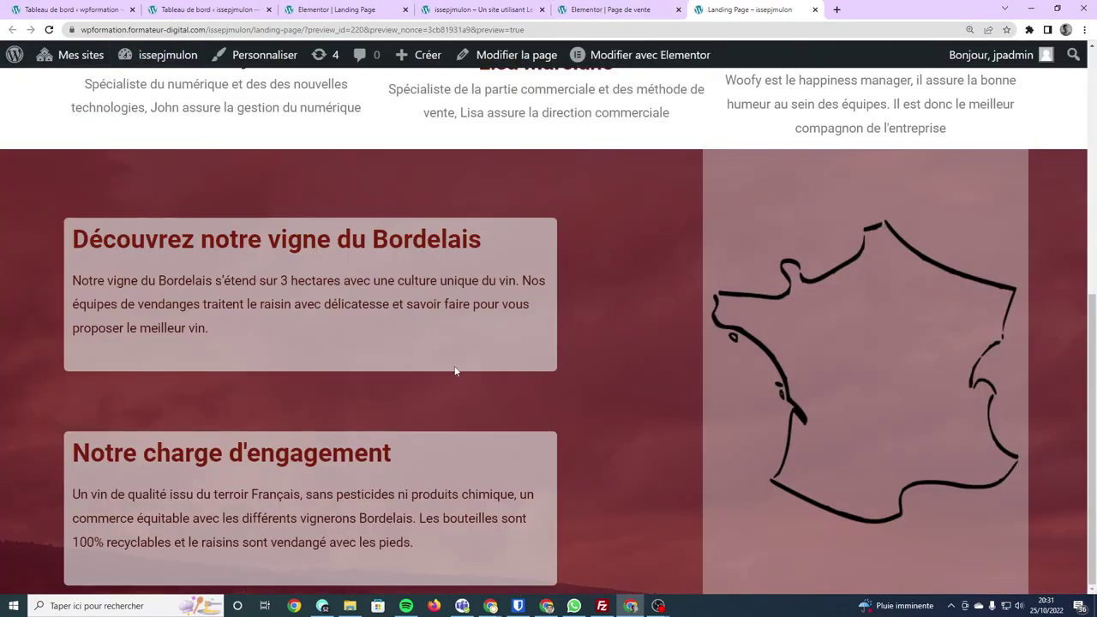